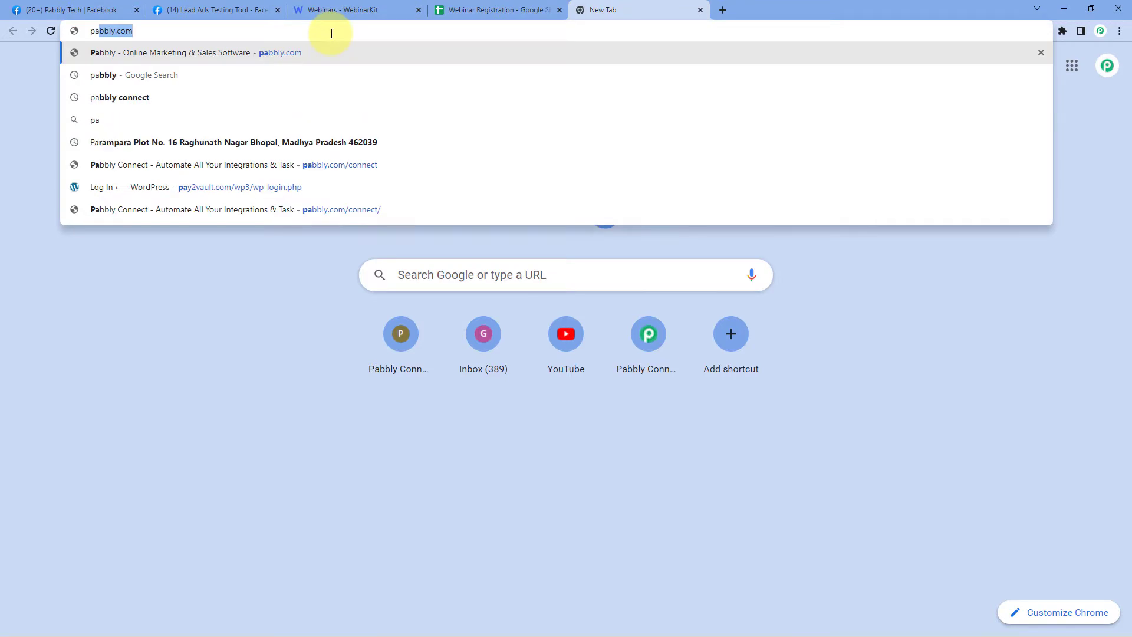
# - Load pabbly.com/connect, sign in, and open the Pabbly Connect workflow dashboard
pyautogui.write('m/connect')
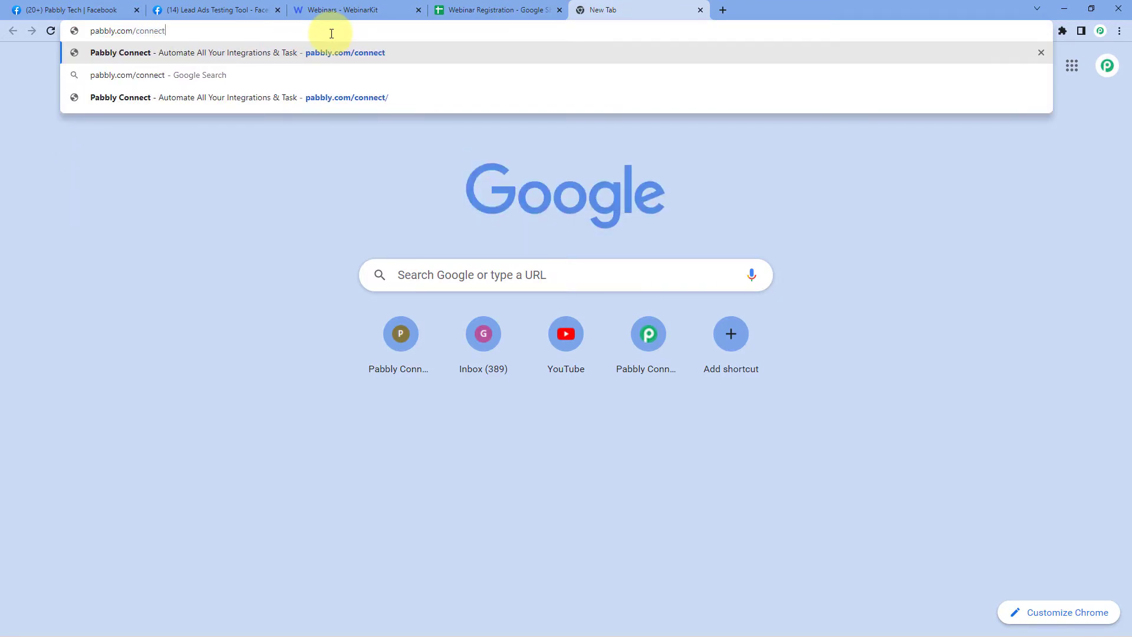
pyautogui.press('Return')
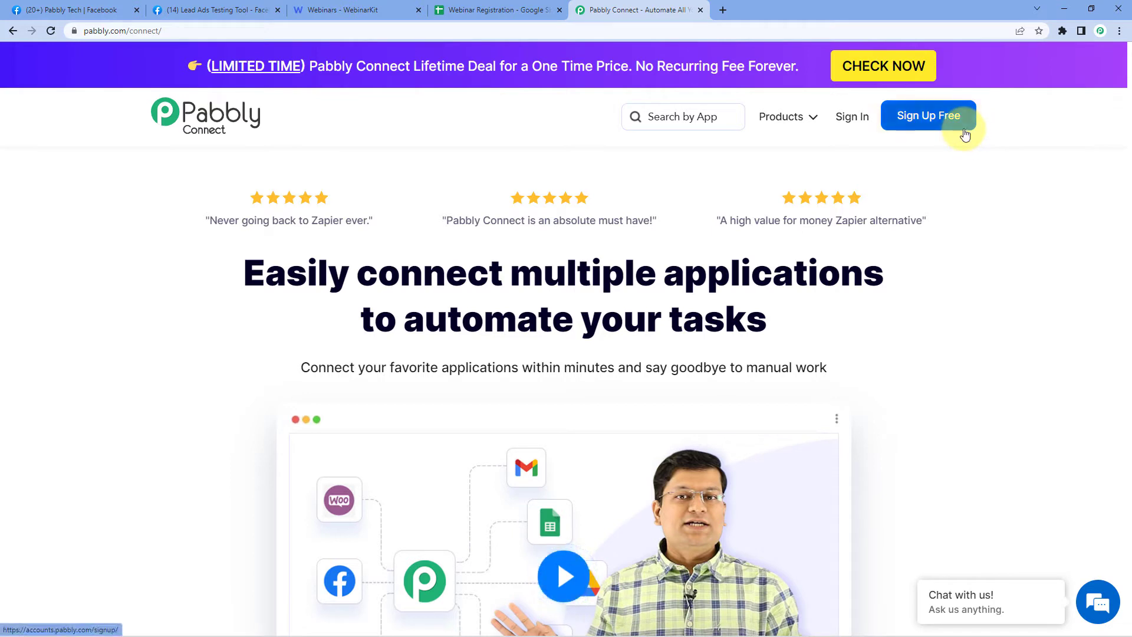
pyautogui.click(854, 118)
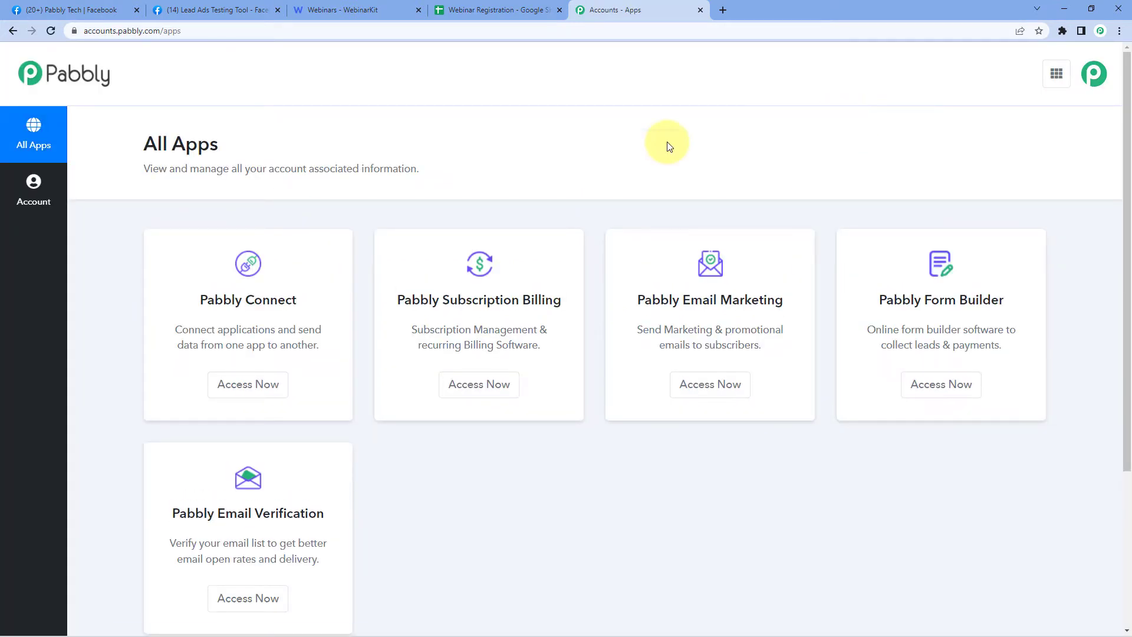
pyautogui.scroll(-1, 291, 199)
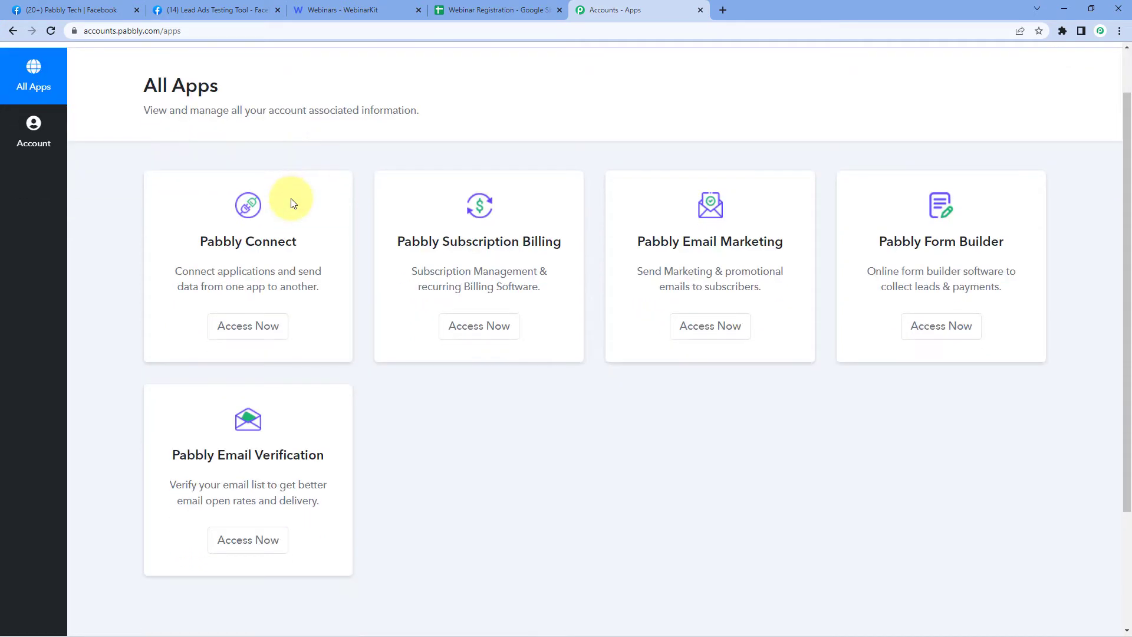
pyautogui.click(258, 332)
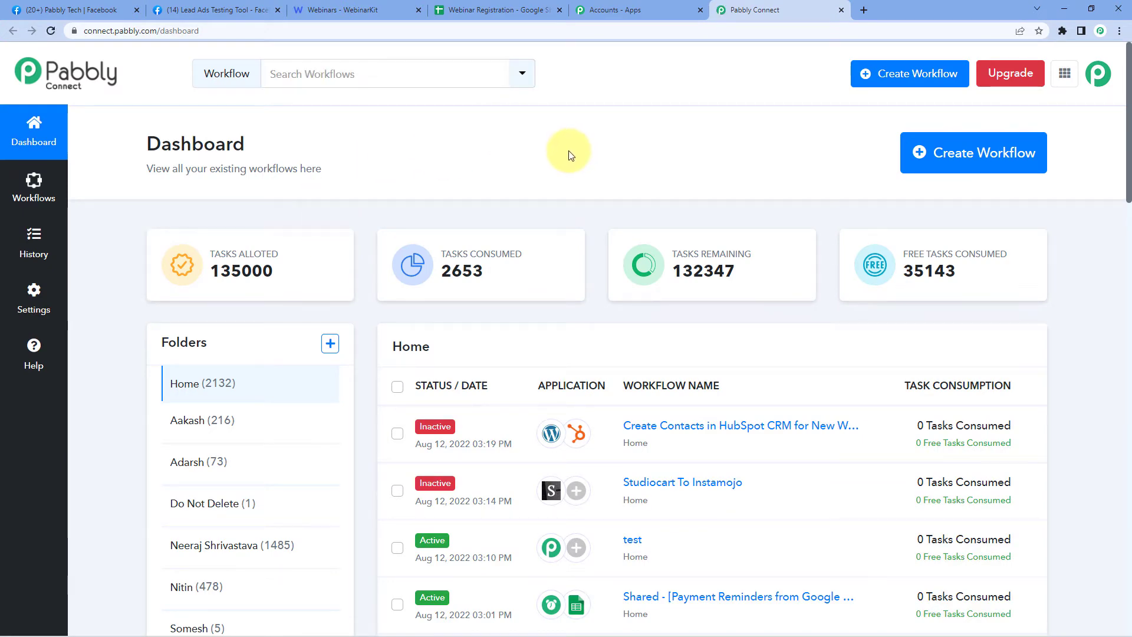
# - Create a new workflow named 'Facebook Lead Ads to WebinarKit to Google Sheets'
pyautogui.click(1039, 148)
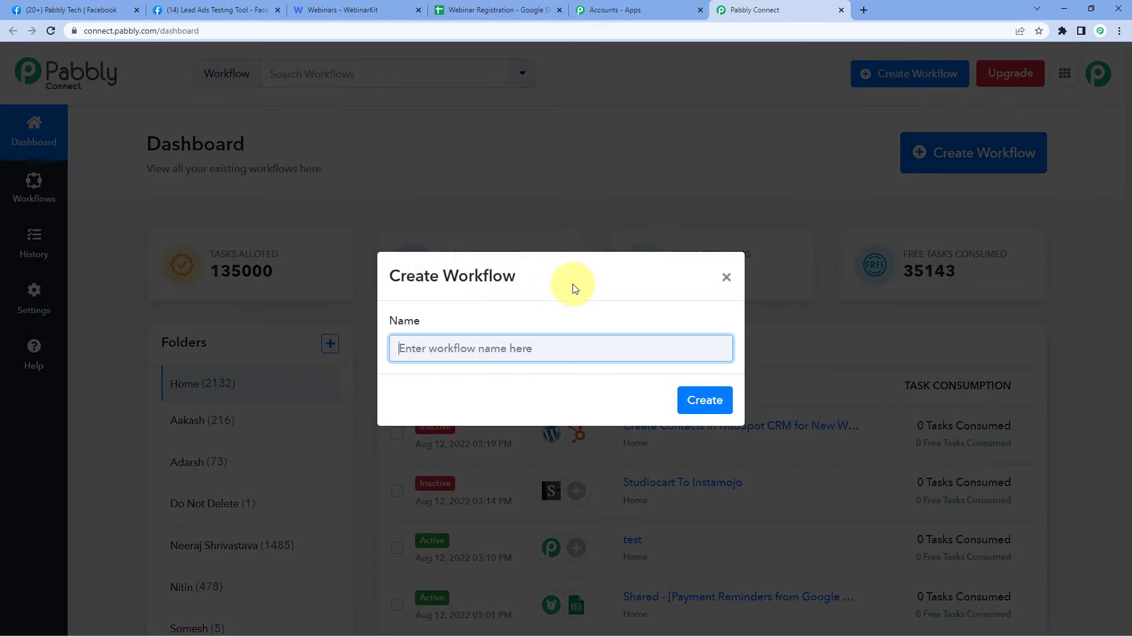
pyautogui.write('Facebook Lead Ads to WebinarKit to Google Sheets')
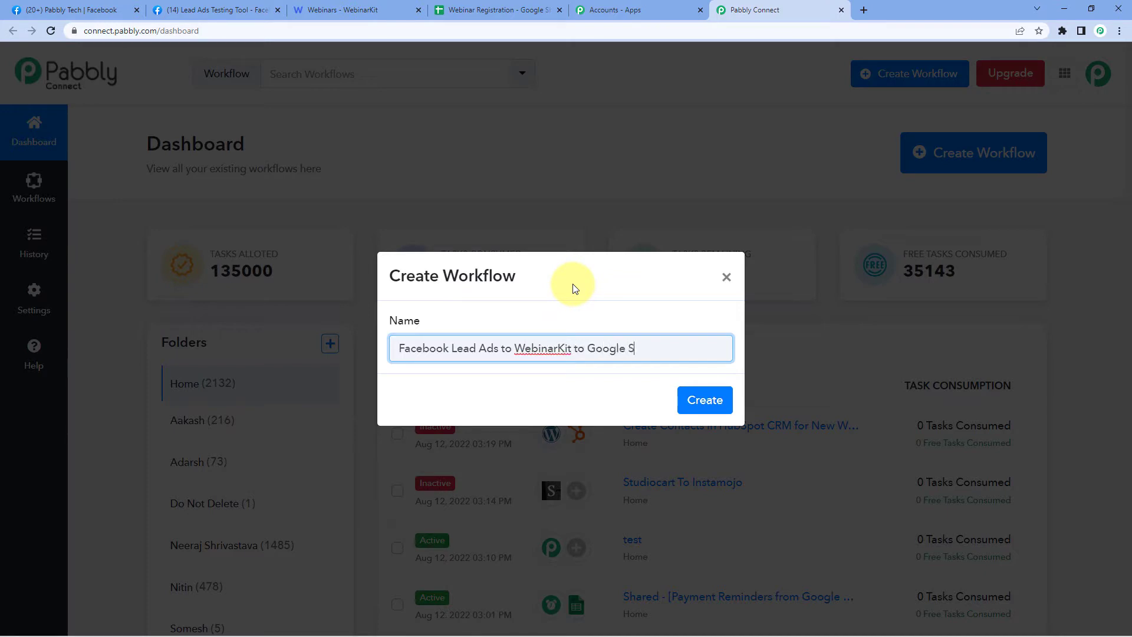
pyautogui.click(705, 398)
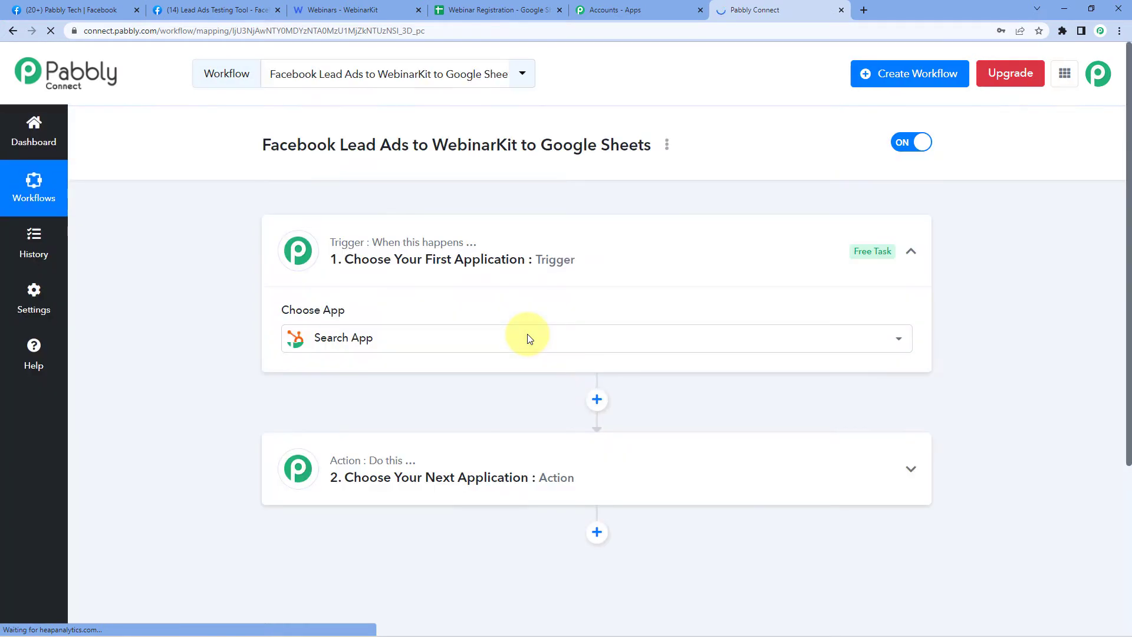
# - Expand the new workflow's trigger step and focus its app search box
pyautogui.click(527, 334)
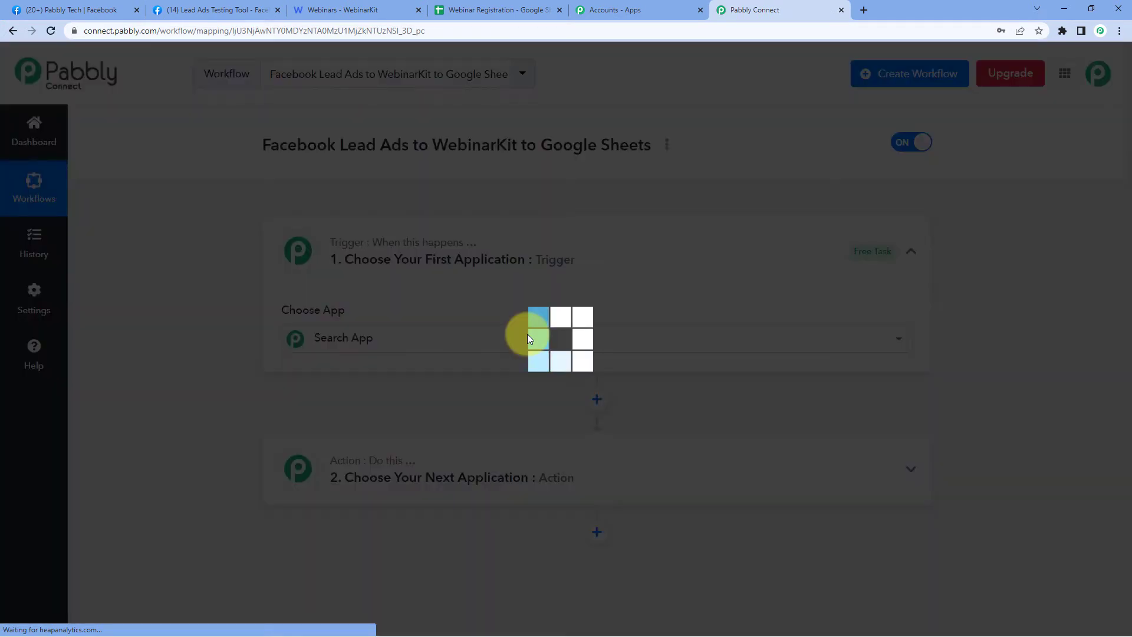
pyautogui.click(586, 247)
pyautogui.scroll(-1, 278, 289)
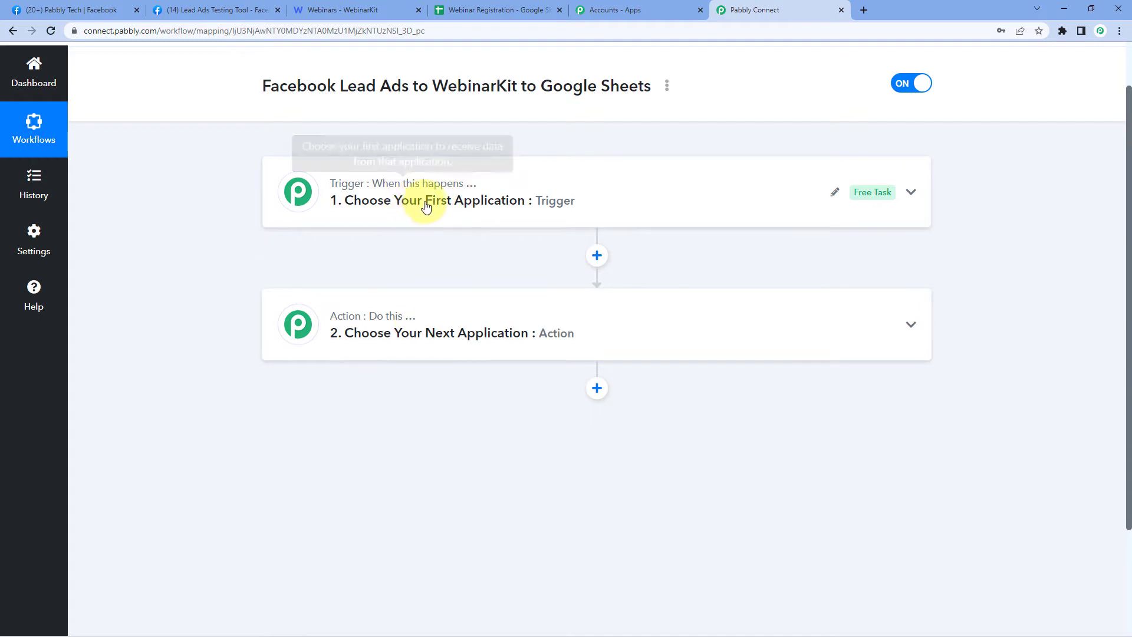
pyautogui.click(369, 180)
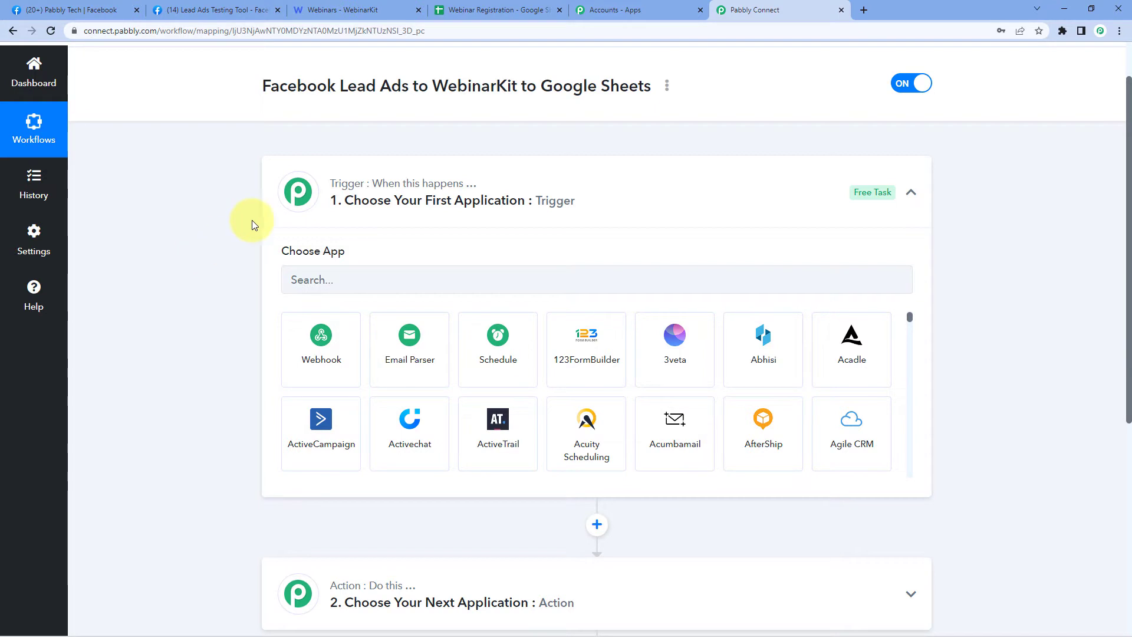
pyautogui.click(326, 278)
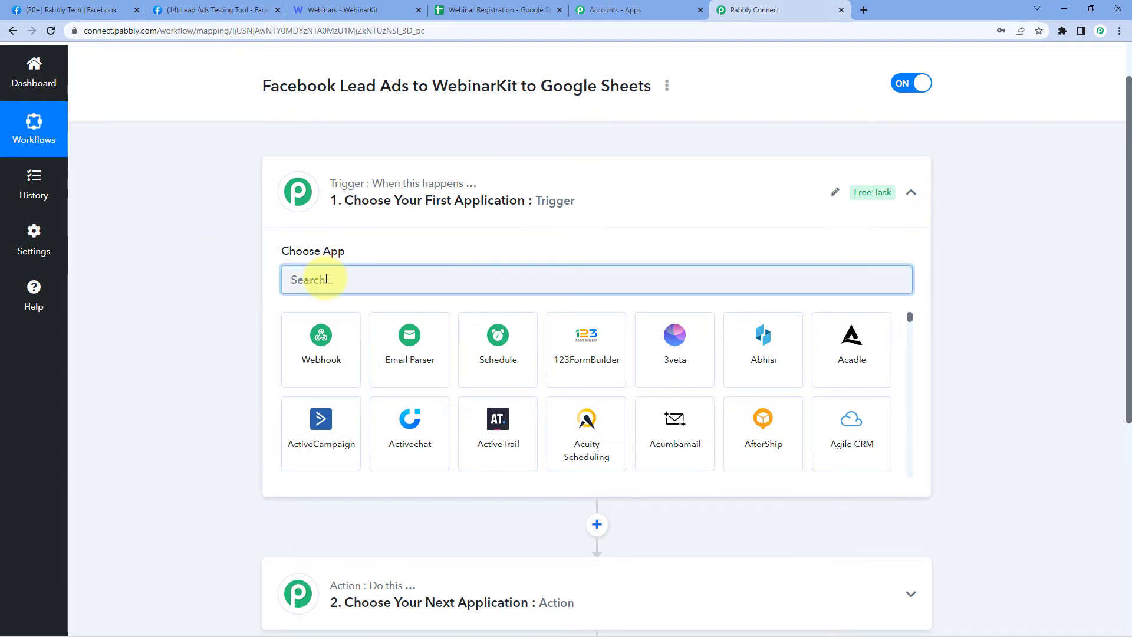
# - Set the trigger app to Facebook Lead Ads with the New Lead (Instant) event
pyautogui.write('Face')
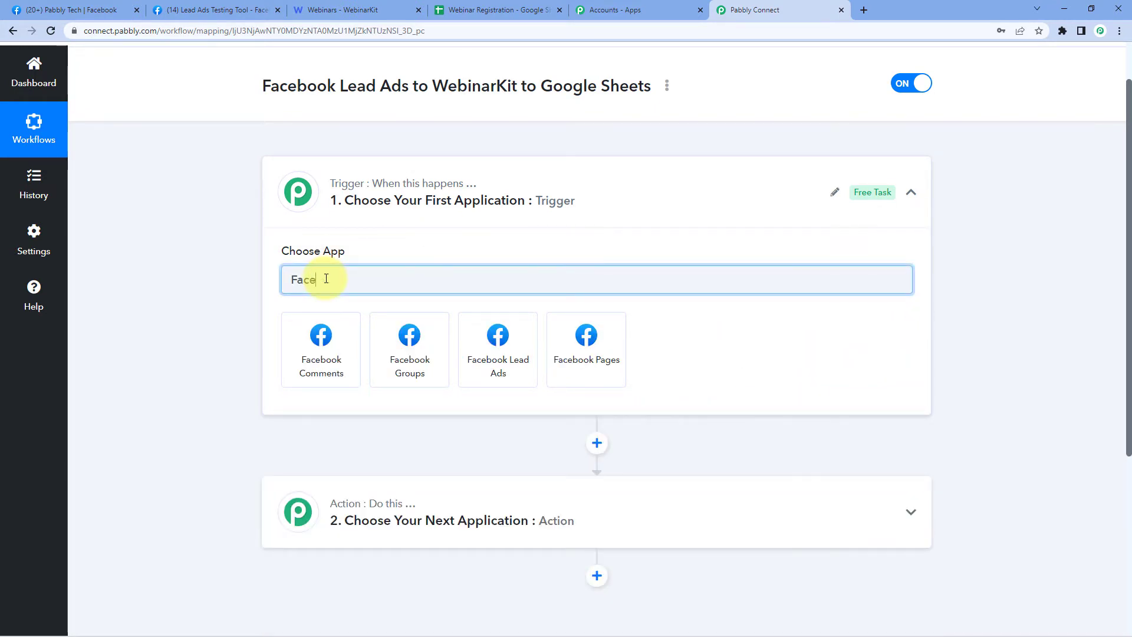
pyautogui.click(512, 348)
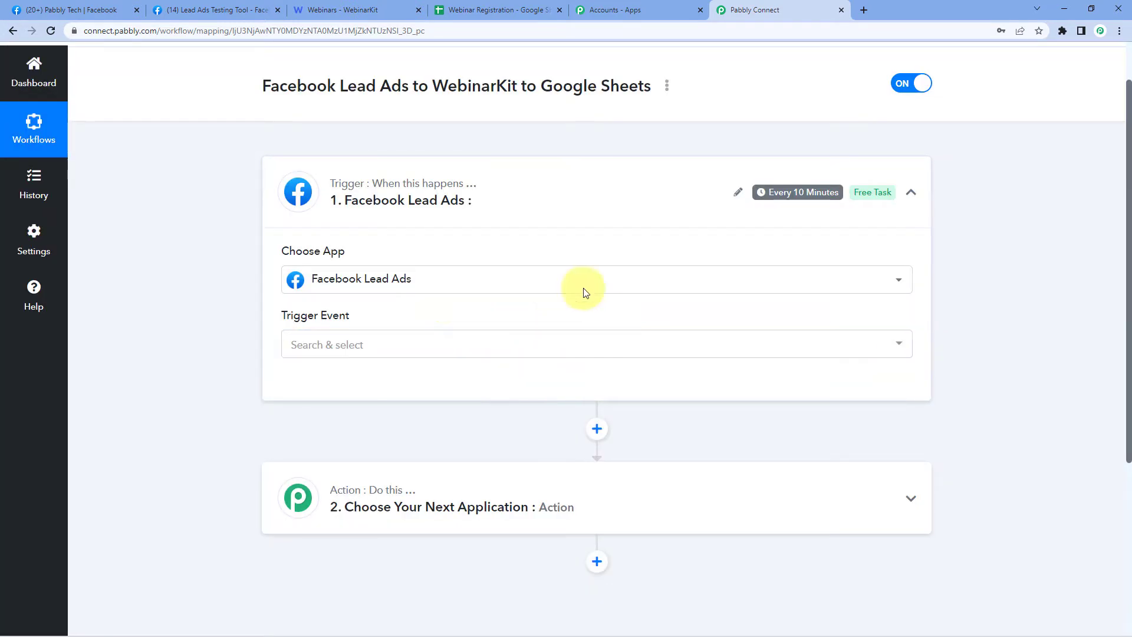
pyautogui.click(360, 348)
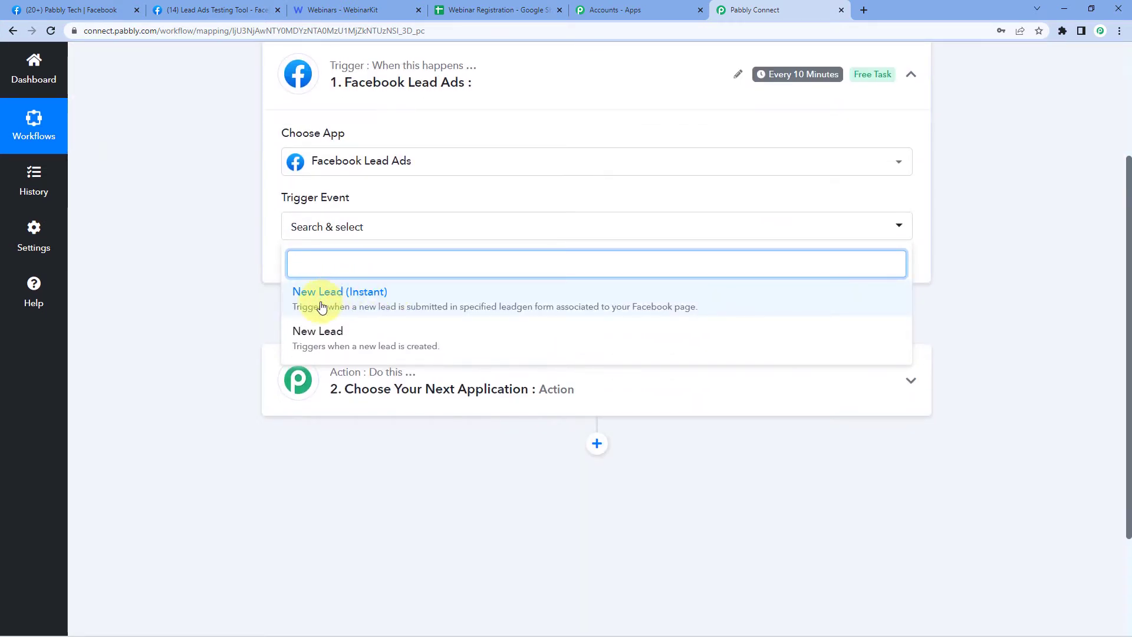
pyautogui.click(323, 291)
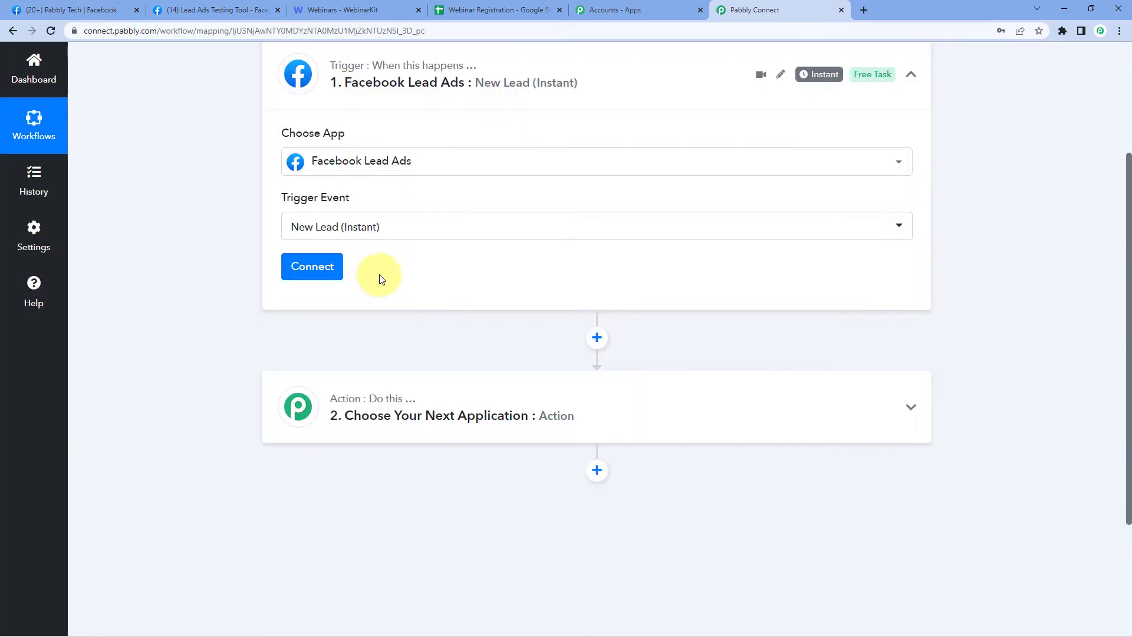
# - Authorize a new Facebook Lead Ads connection for the trigger
pyautogui.scroll(1, 336, 277)
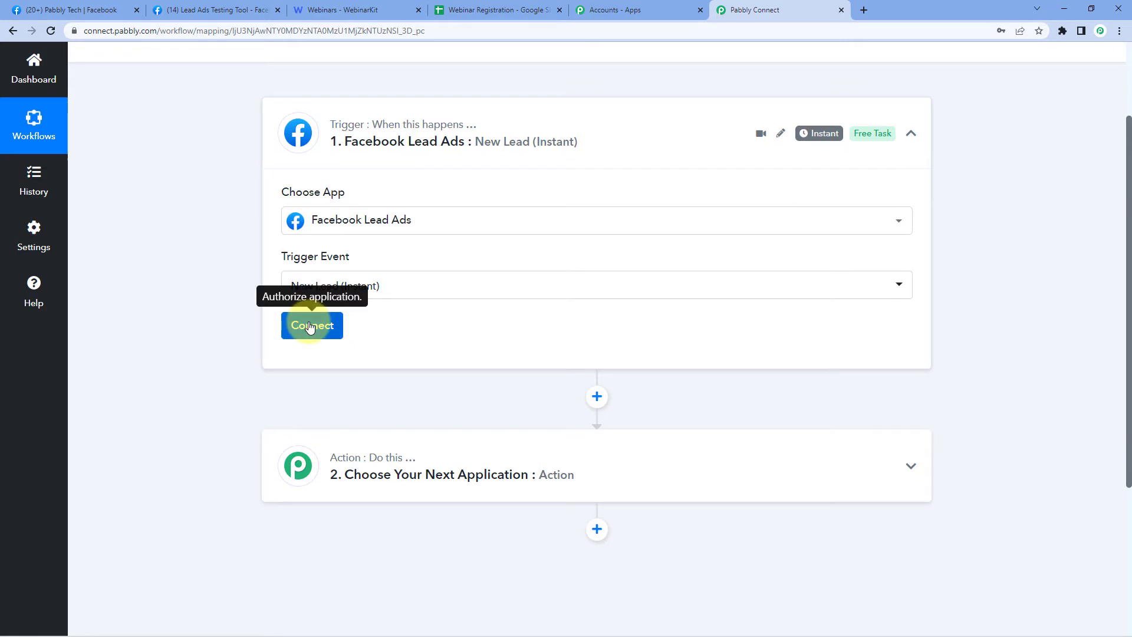
pyautogui.click(324, 324)
pyautogui.click(523, 196)
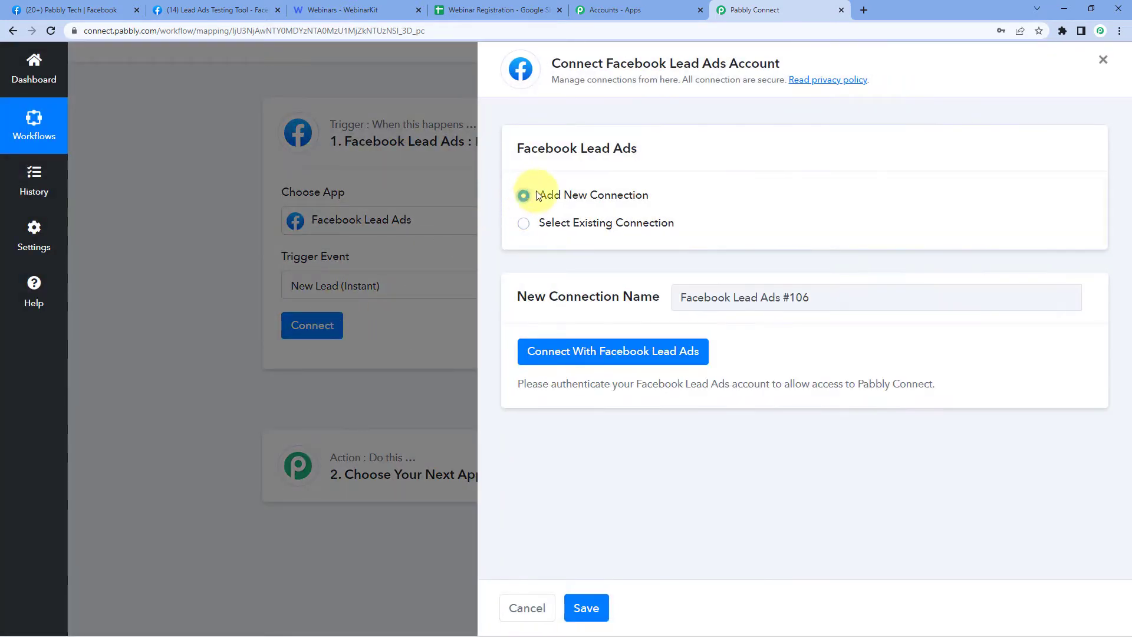
pyautogui.click(608, 357)
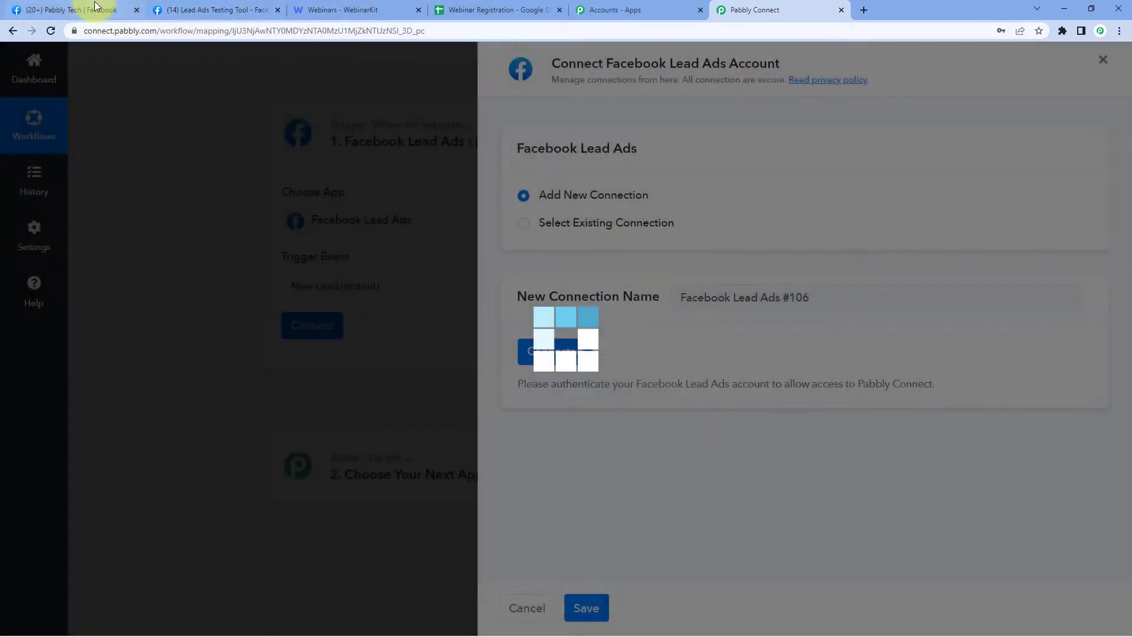
pyautogui.click(96, 7)
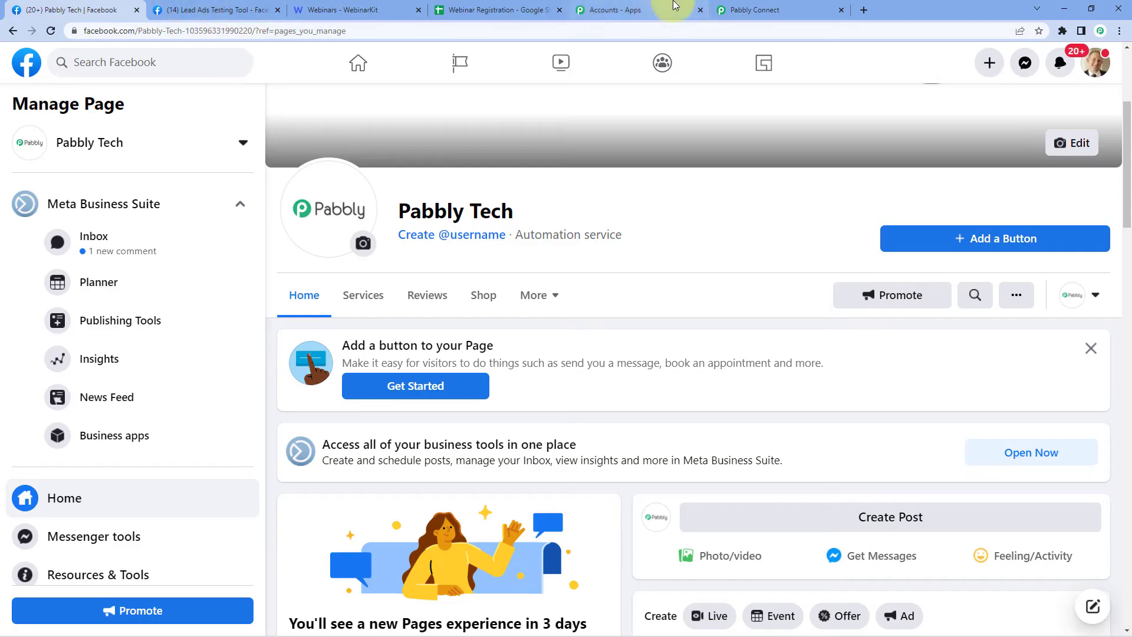
pyautogui.click(749, 10)
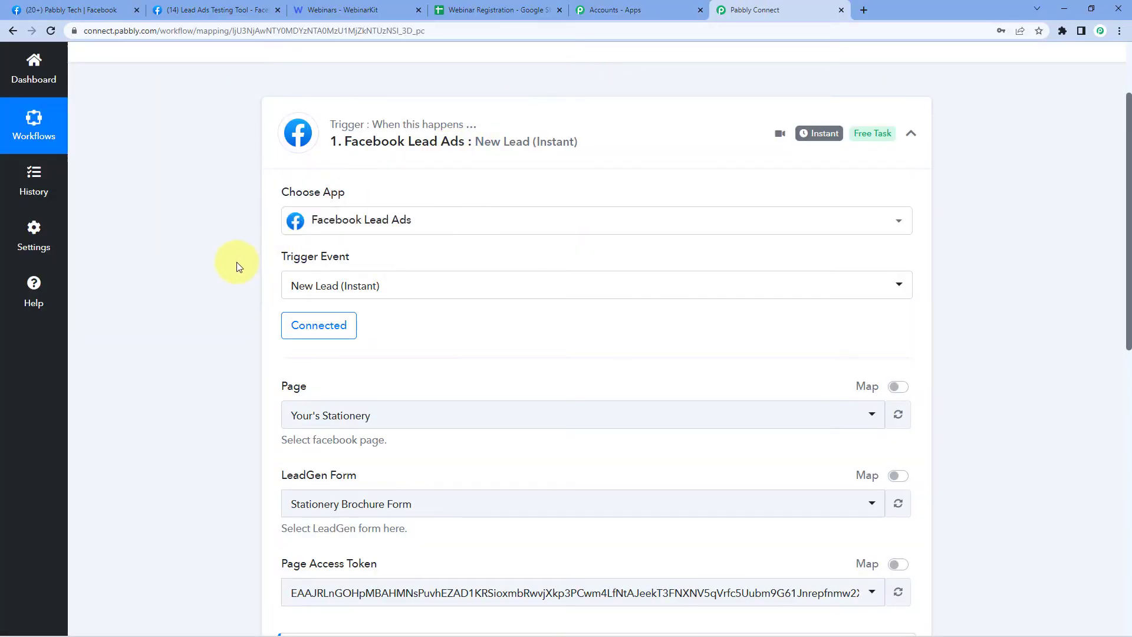
# - Select the Pabbly Tech Facebook page for the trigger
pyautogui.scroll(-2, 237, 261)
pyautogui.scroll(-1, 238, 258)
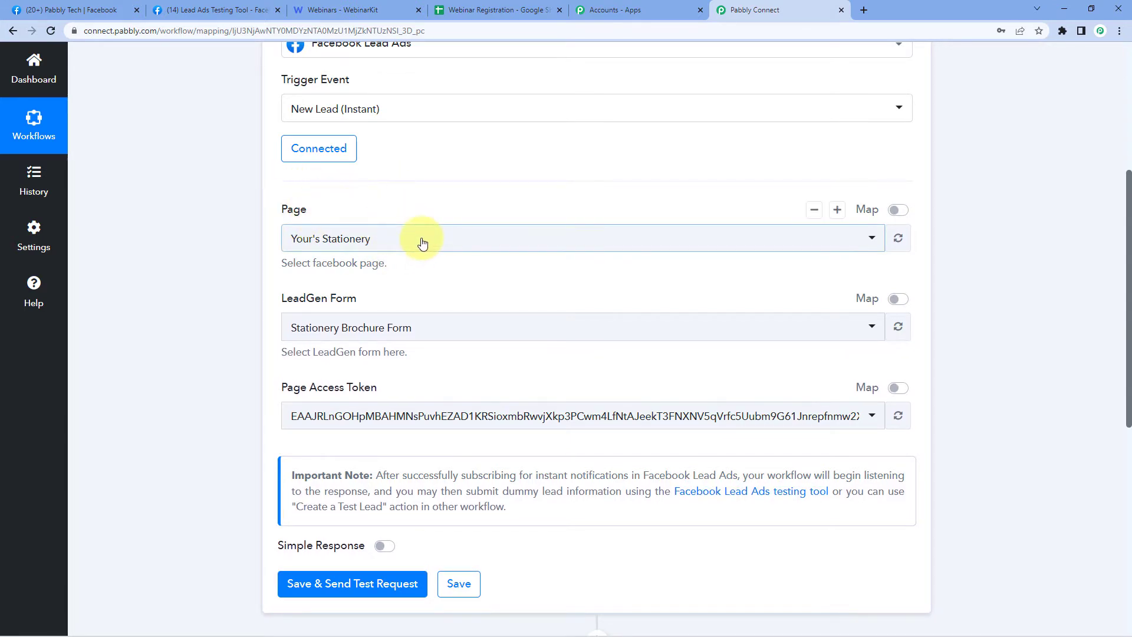
pyautogui.click(365, 242)
pyautogui.scroll(-1, 203, 249)
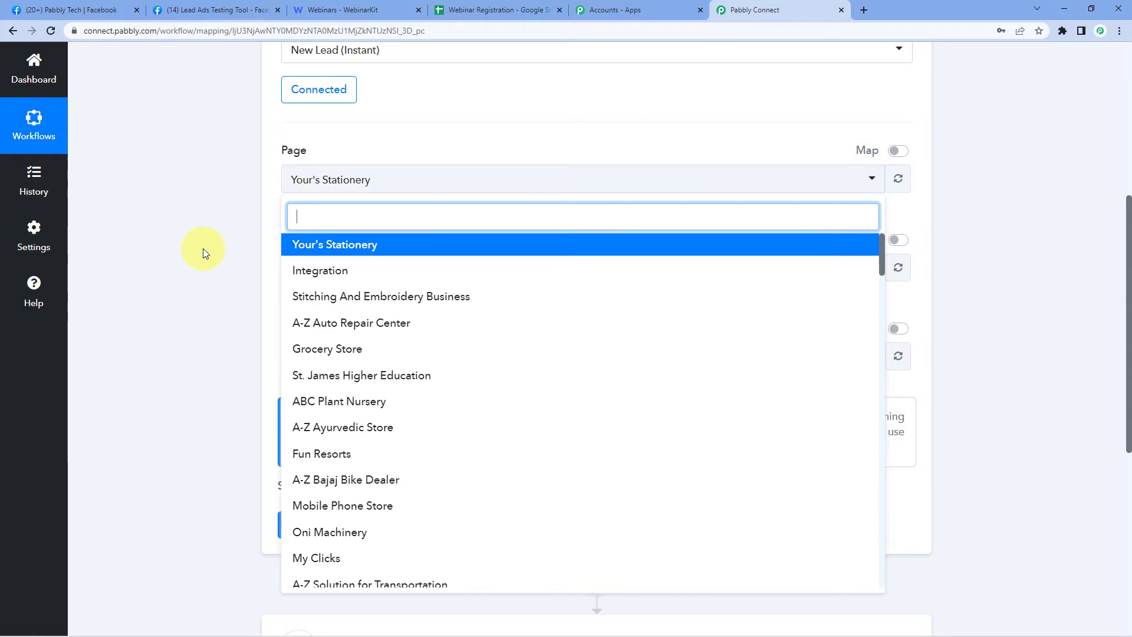
pyautogui.scroll(-3, 413, 277)
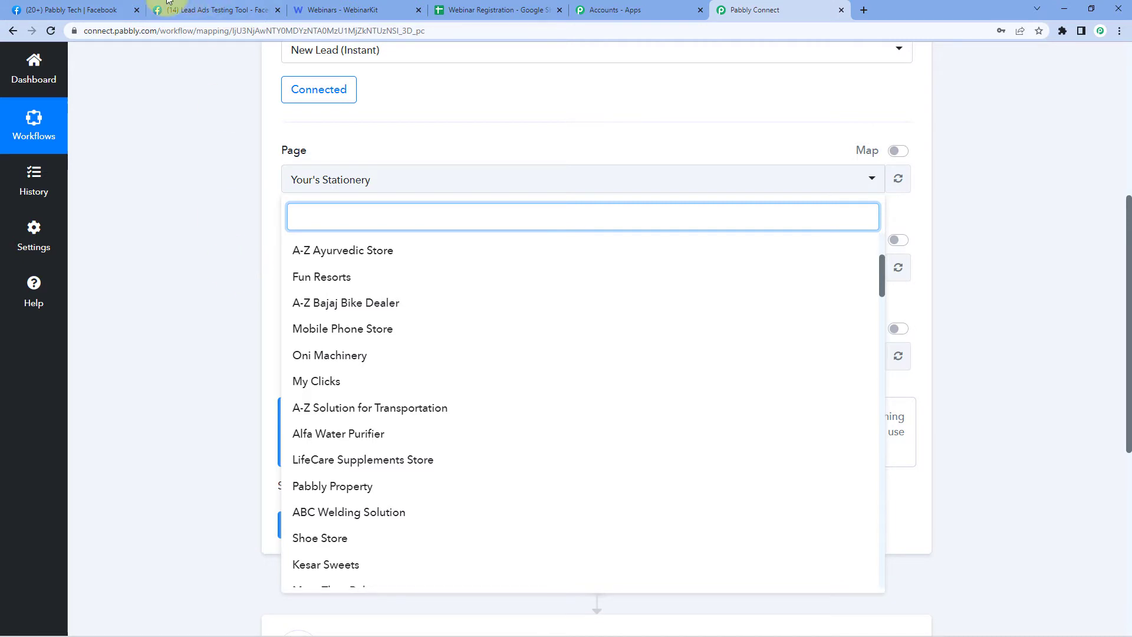
pyautogui.click(70, 9)
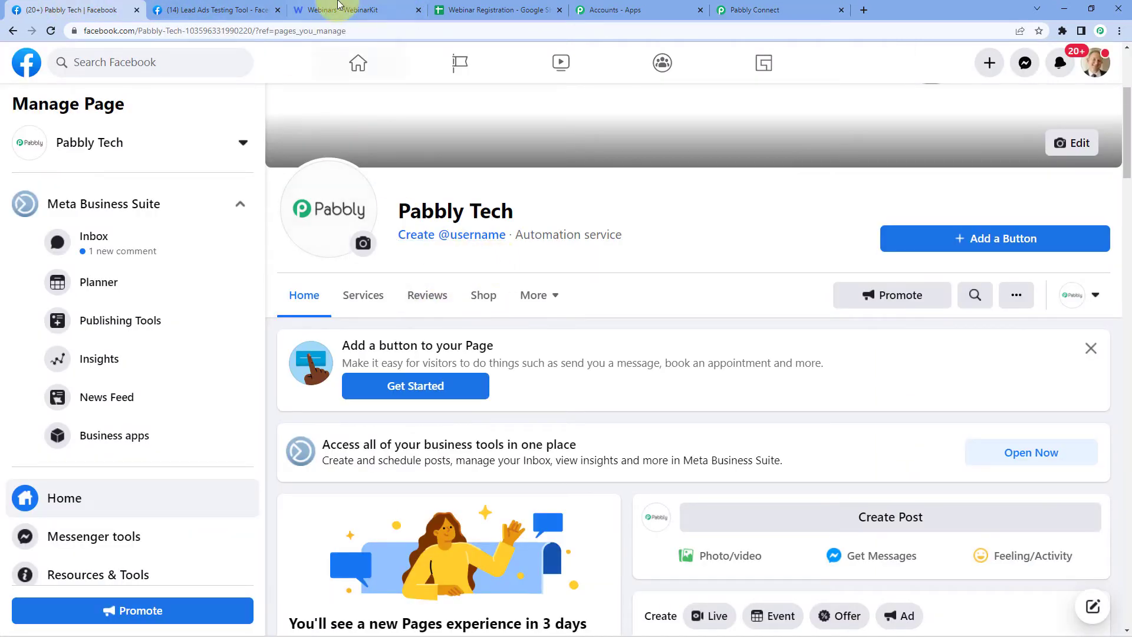
pyautogui.click(755, 7)
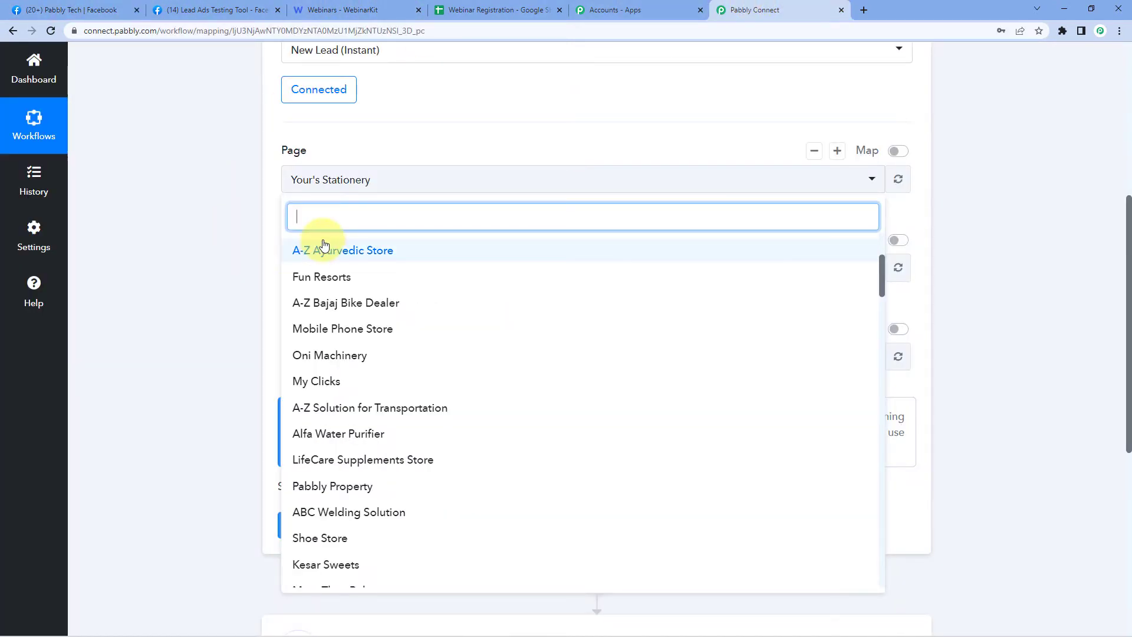
pyautogui.write('Pabbly')
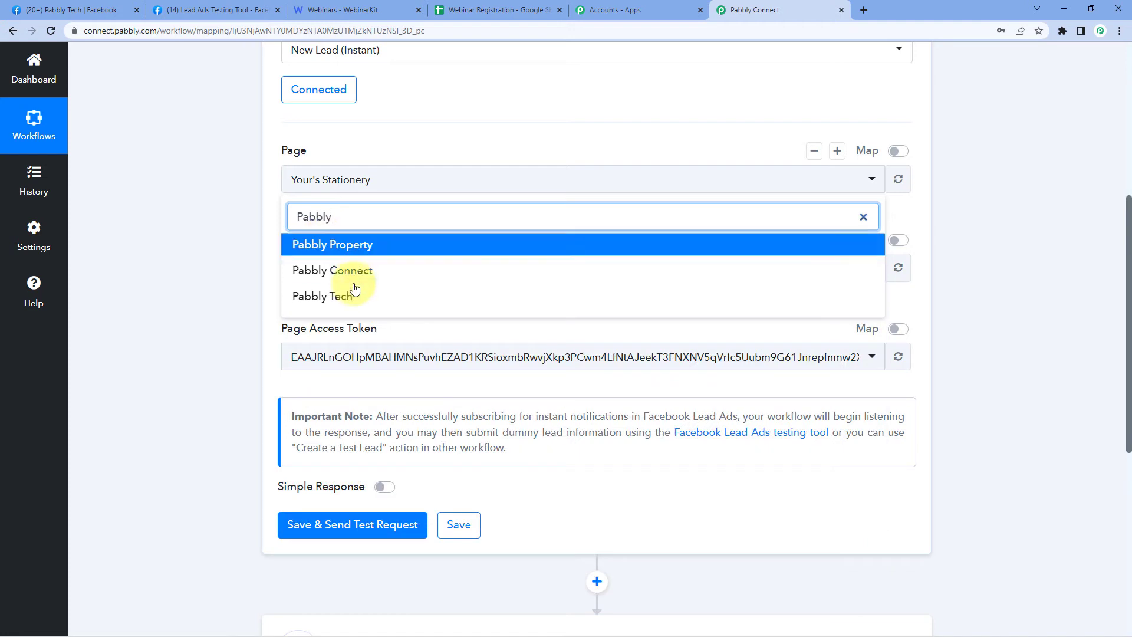
pyautogui.click(339, 297)
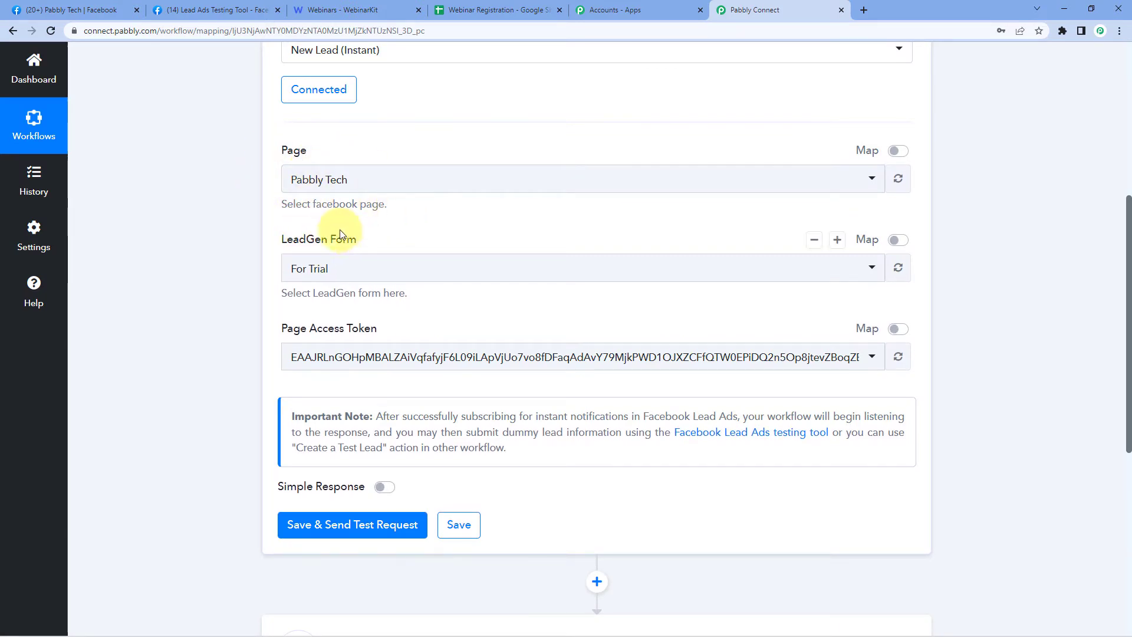
# - Choose the Pabbly lead form as the LeadGen form
pyautogui.click(423, 265)
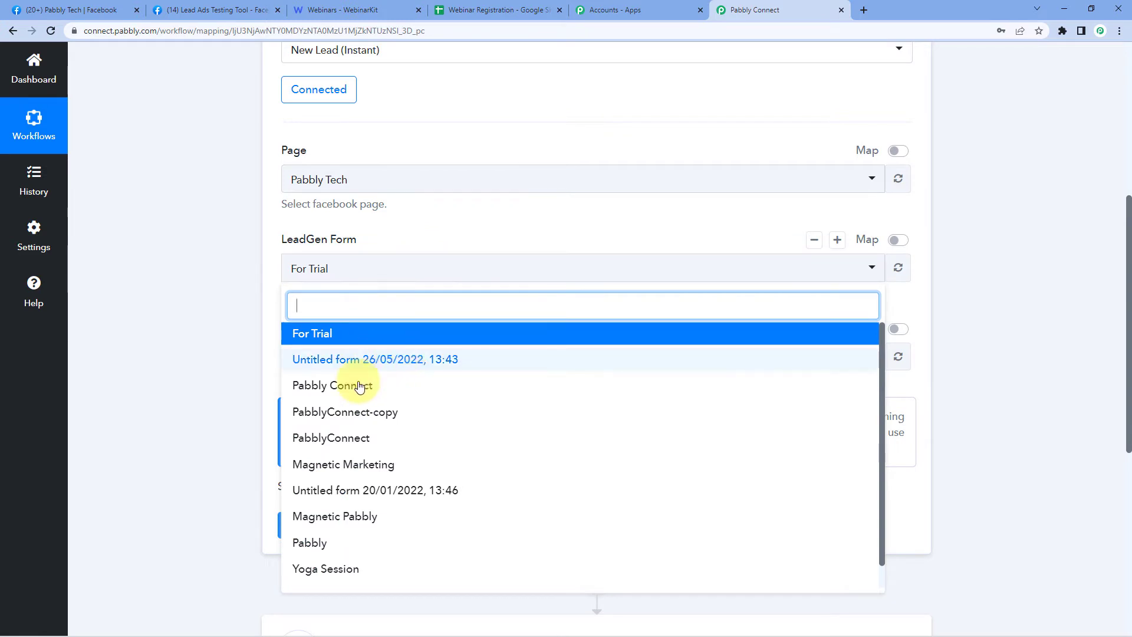
pyautogui.scroll(-1, 325, 418)
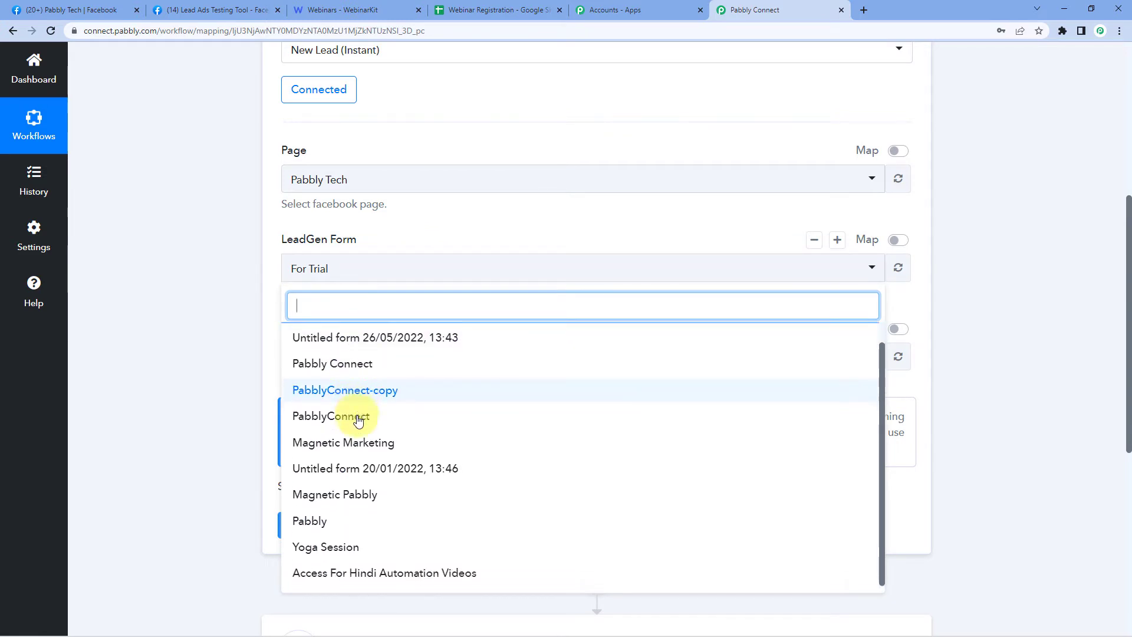
pyautogui.click(332, 522)
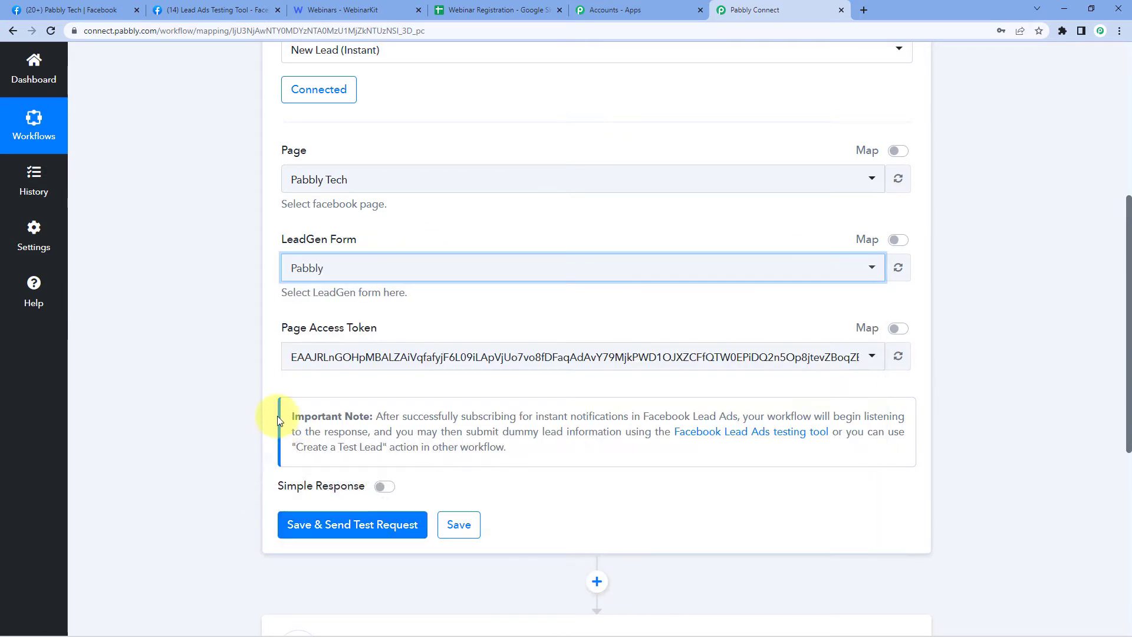
pyautogui.click(249, 314)
pyautogui.scroll(-1, 249, 313)
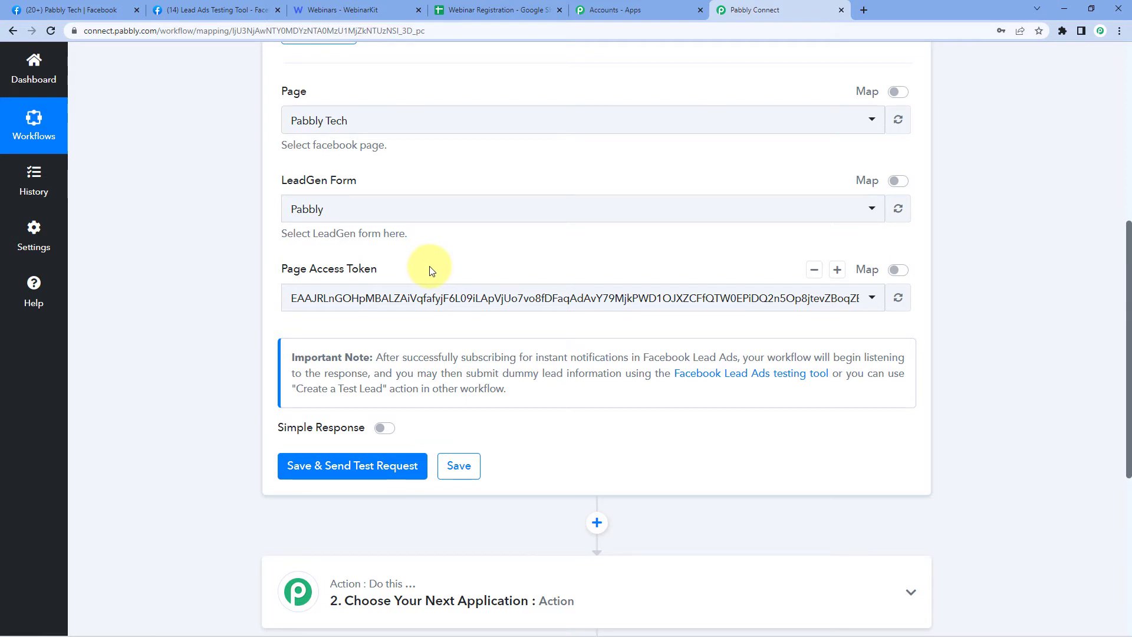
# - Save the trigger with a test request, then switch to the Lead Ads Testing Tool
pyautogui.click(356, 475)
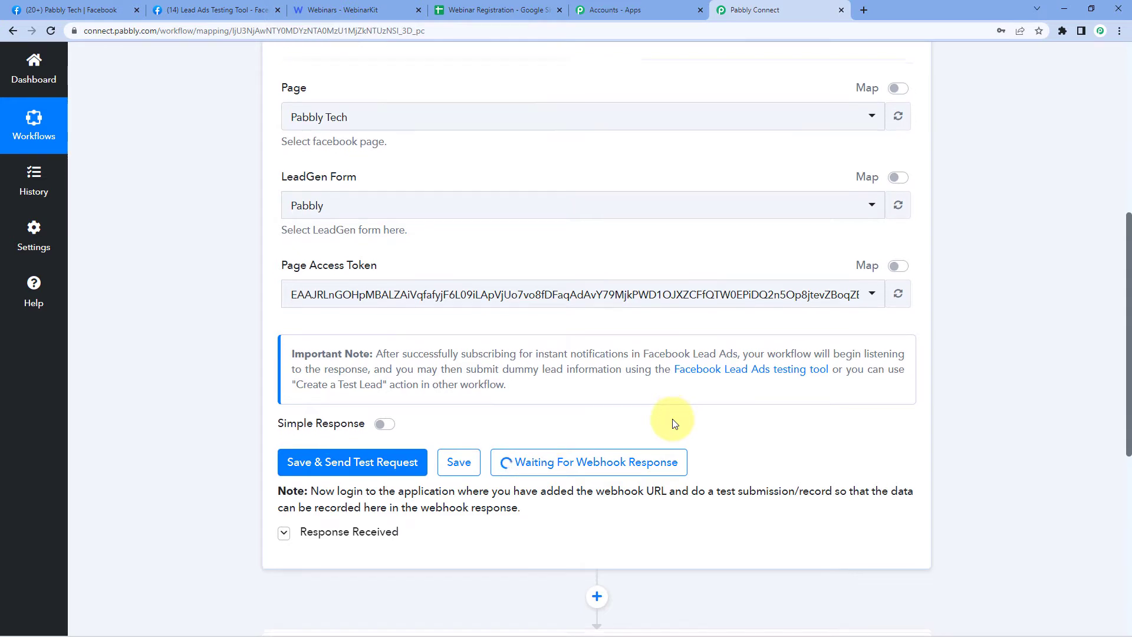
pyautogui.scroll(-2, 501, 359)
pyautogui.click(194, 10)
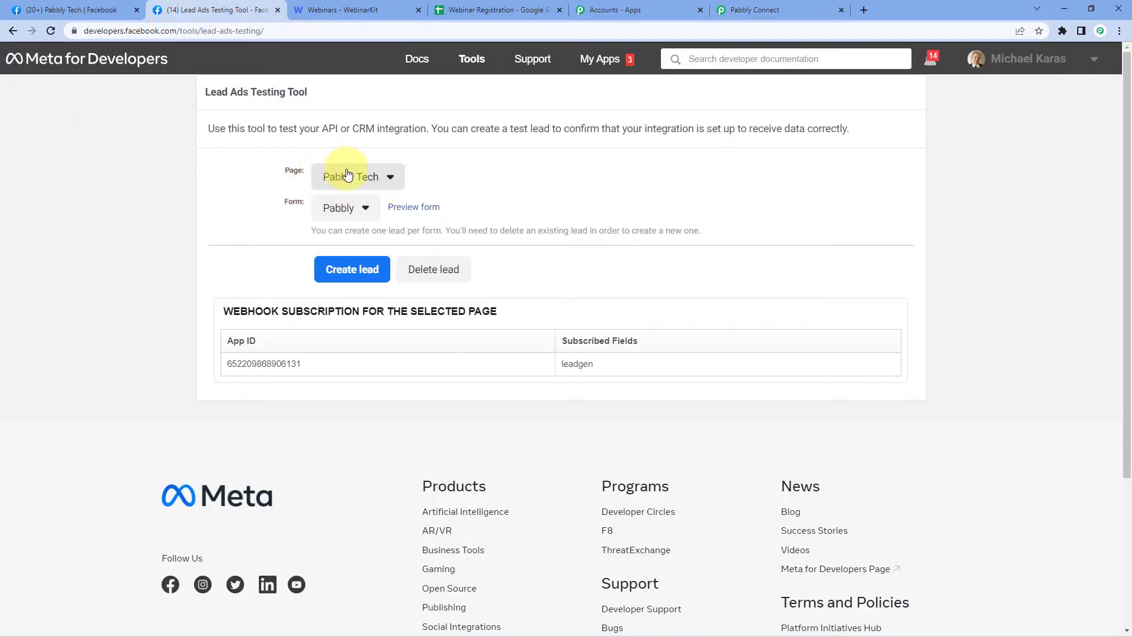
# - Preview the Pabbly lead form and enter a placeholder first name, last name and e-mail
pyautogui.click(423, 211)
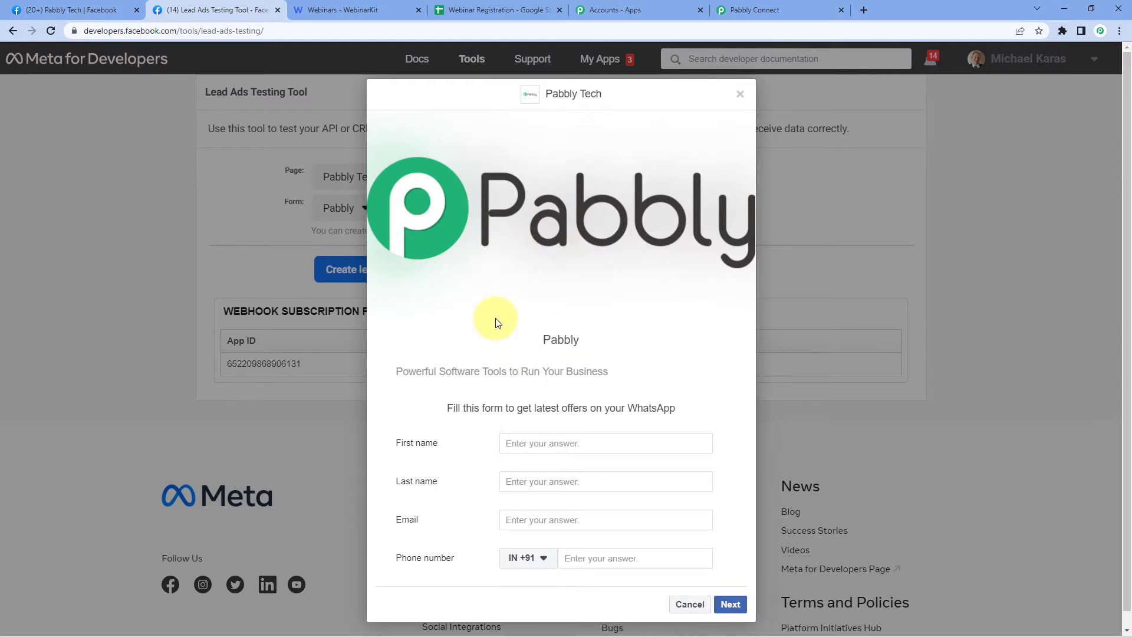
pyautogui.click(535, 442)
pyautogui.write('Dummy')
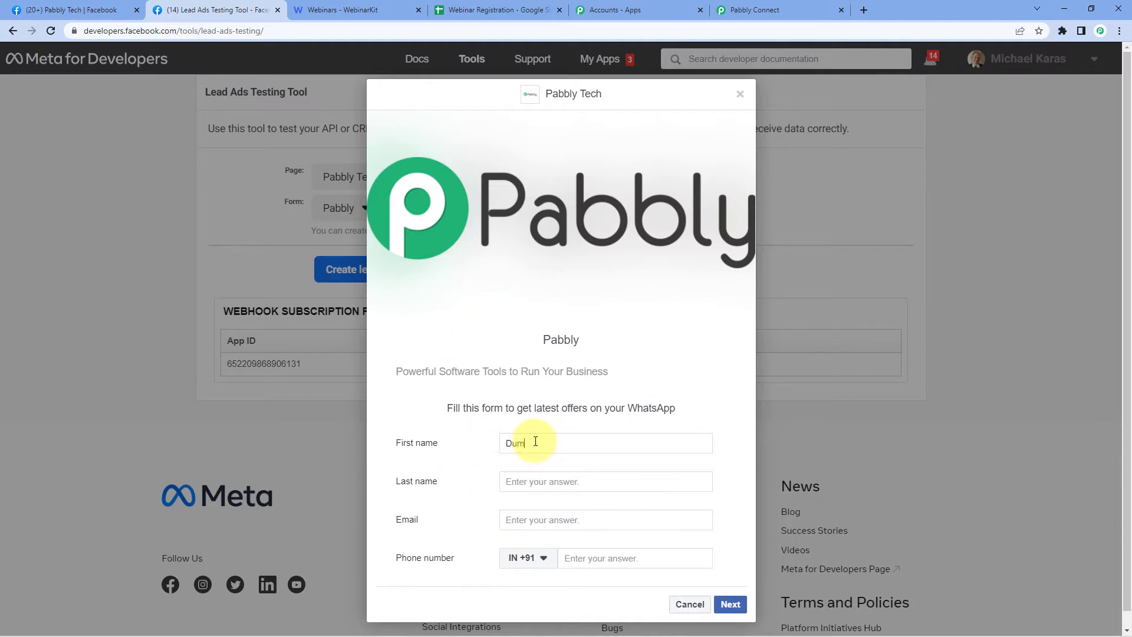
pyautogui.press('Tab')
pyautogui.write('Name')
pyautogui.press('Tab')
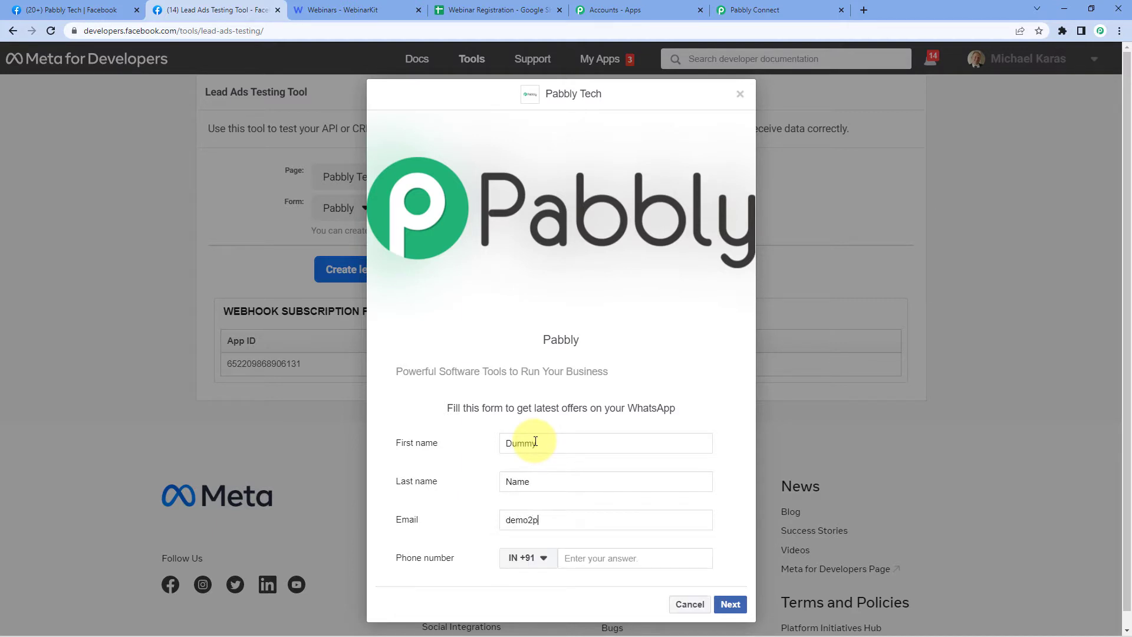
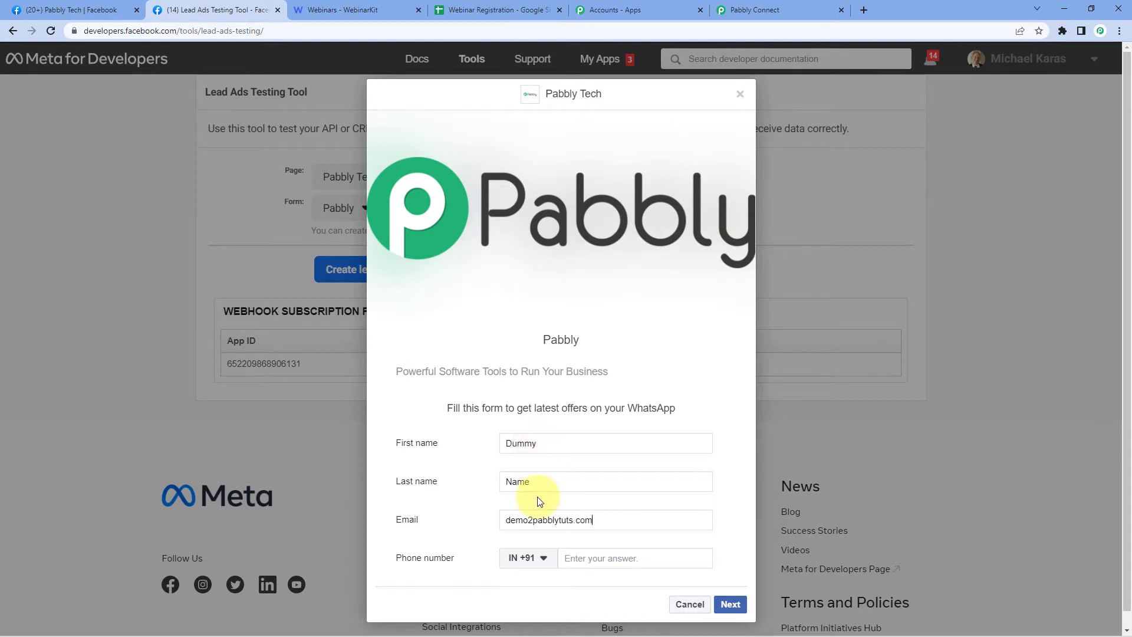
# - Fix the e-mail's missing @, enter a phone number, and submit the test lead
pyautogui.tripleClick(530, 518)
pyautogui.press('Left')
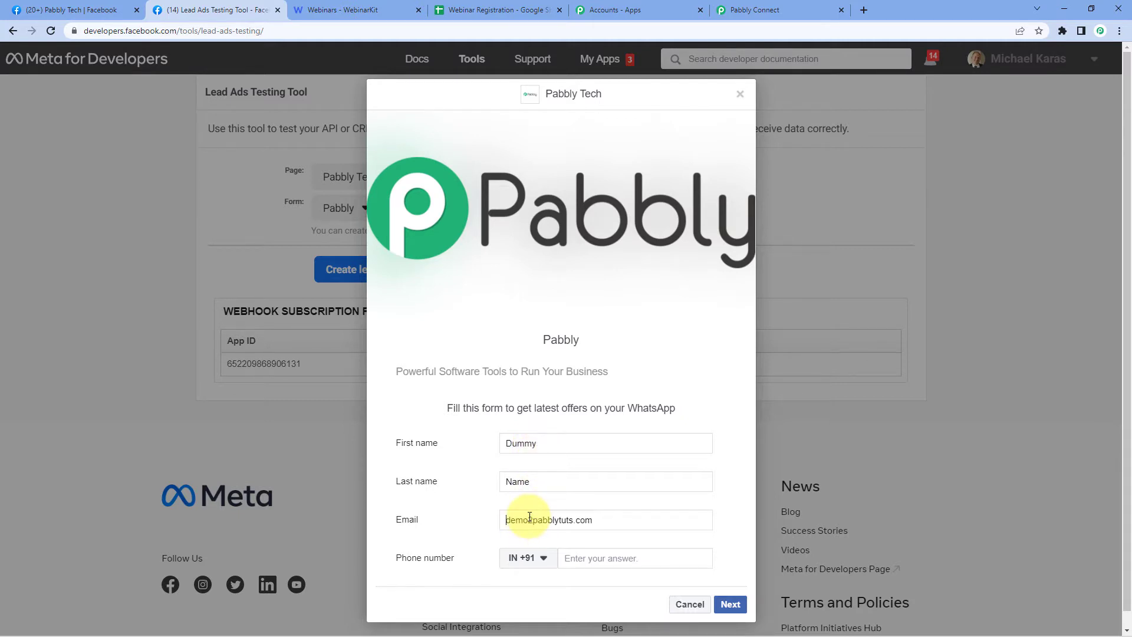
pyautogui.press('BackSpace')
pyautogui.write('@')
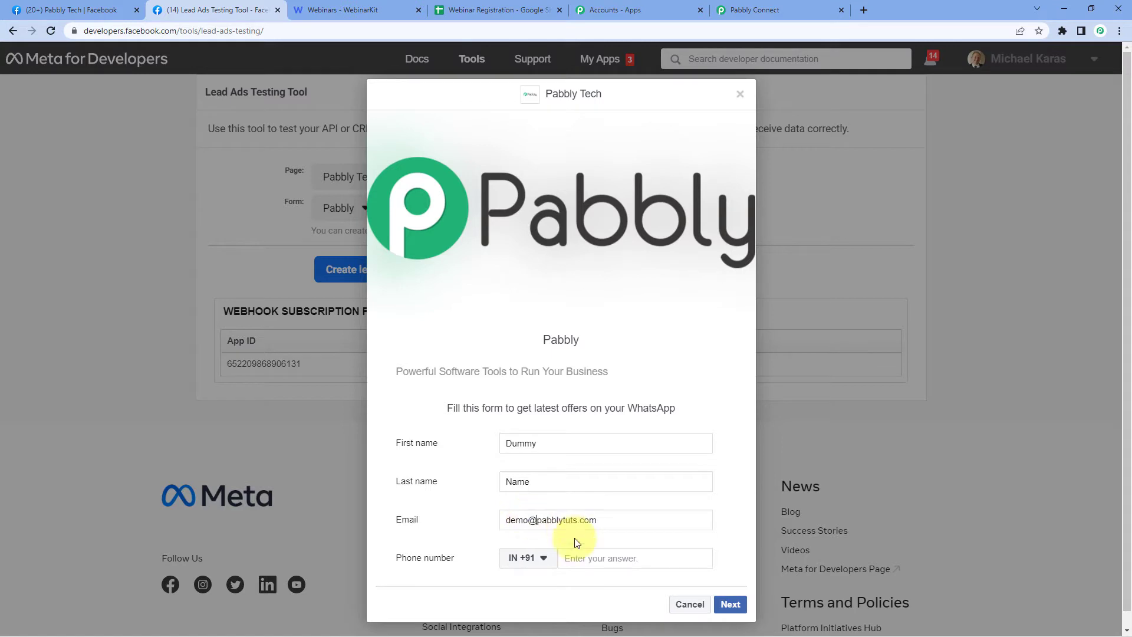
pyautogui.click(581, 557)
pyautogui.write('1234 56')
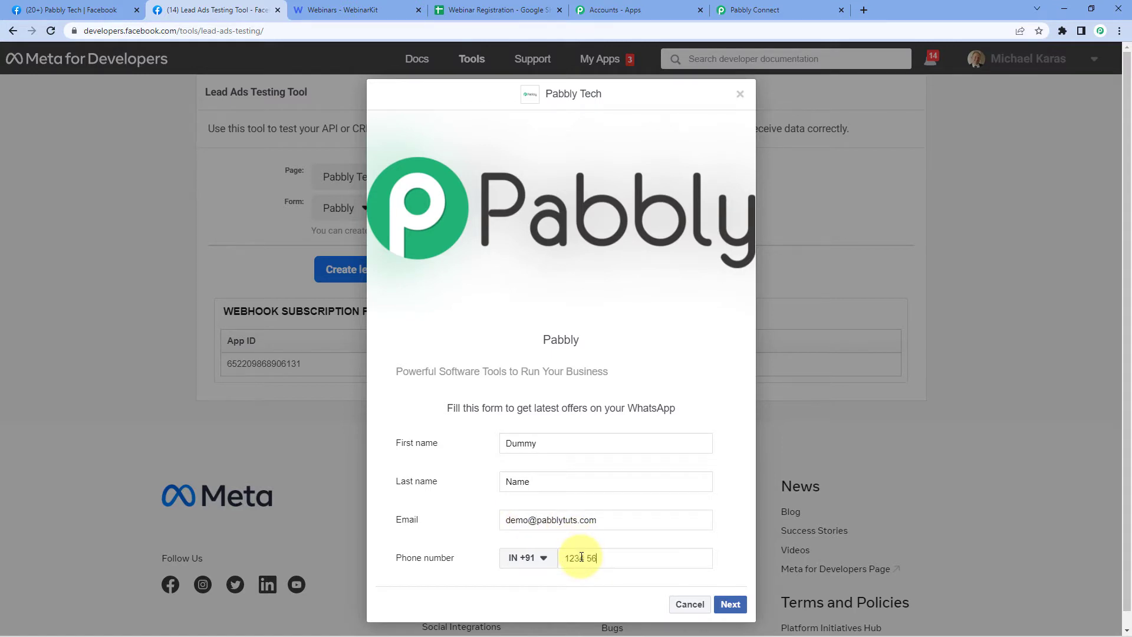
pyautogui.write('7 890')
pyautogui.click(730, 605)
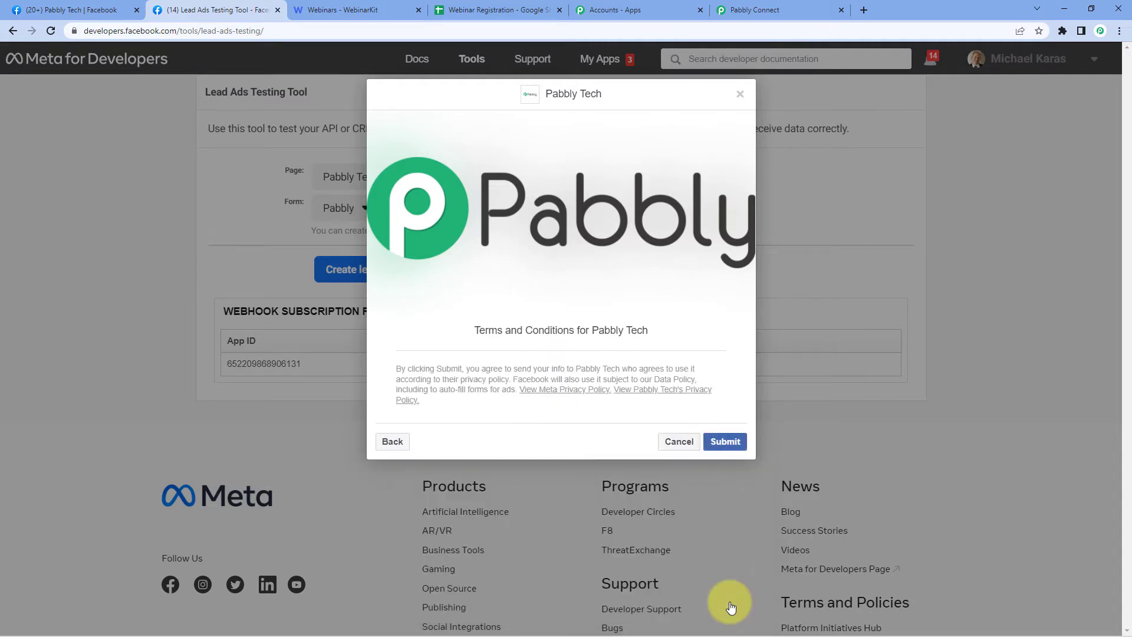
pyautogui.click(725, 448)
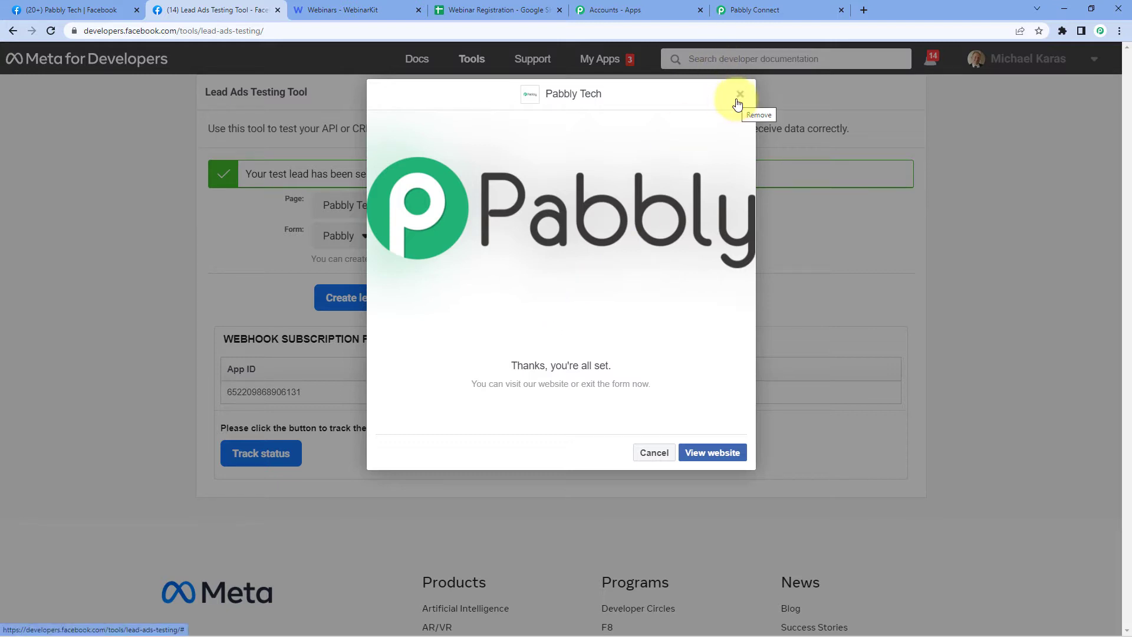
# - Back in Pabbly Connect, inspect the captured first name, last name, e-mail and phone values
pyautogui.click(760, 10)
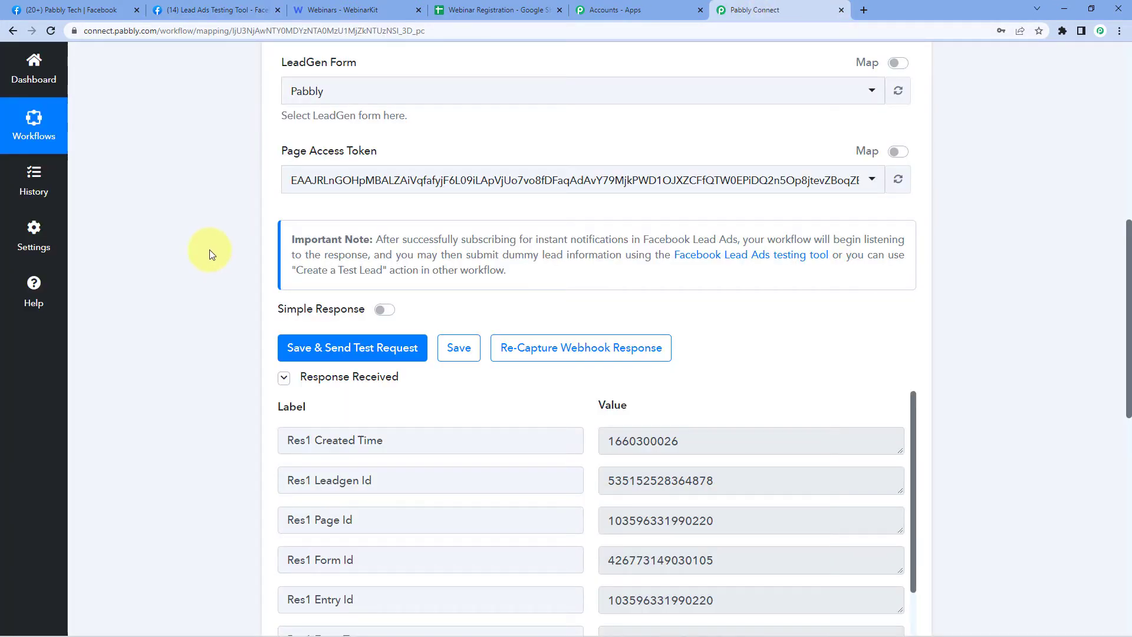
pyautogui.scroll(-3, 210, 250)
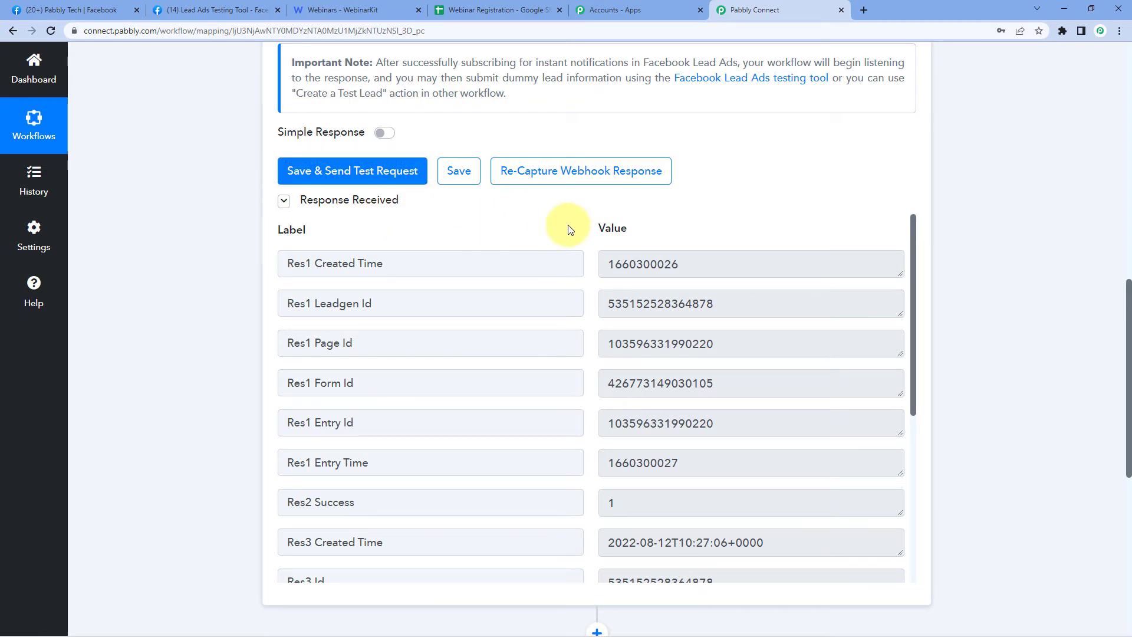
pyautogui.scroll(-5, 592, 283)
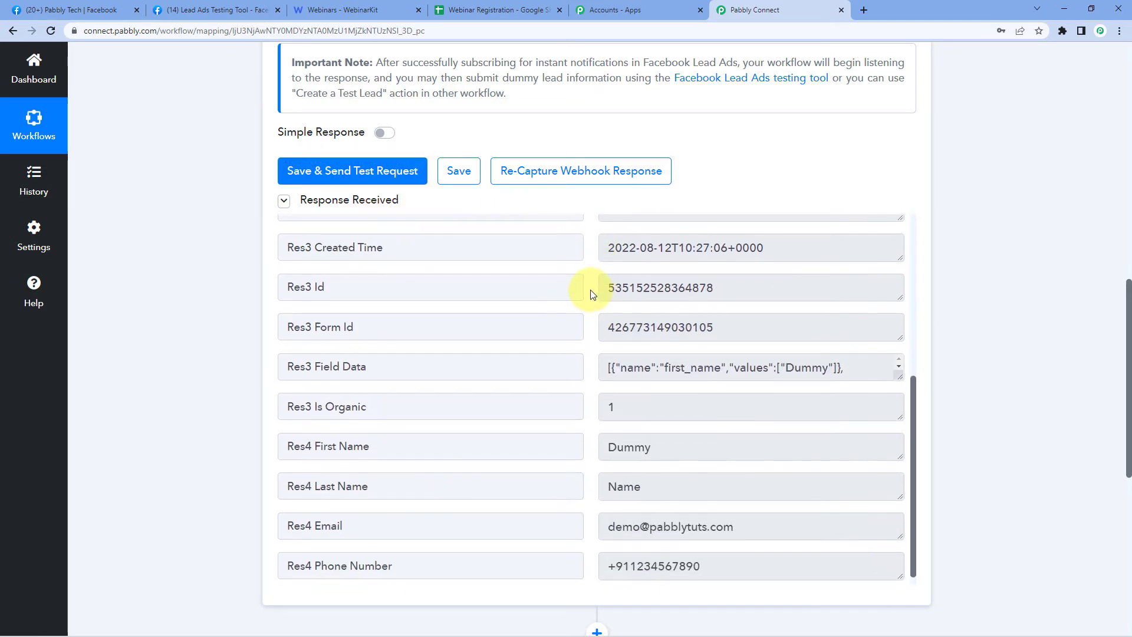
pyautogui.scroll(-3, 593, 295)
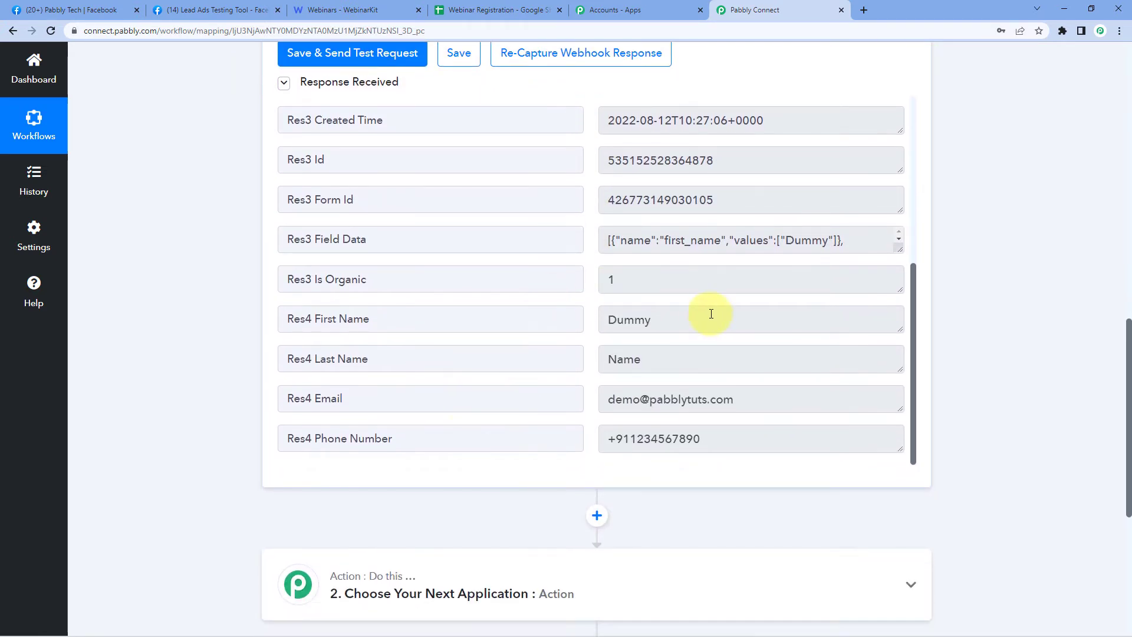
pyautogui.click(711, 314)
pyautogui.click(662, 362)
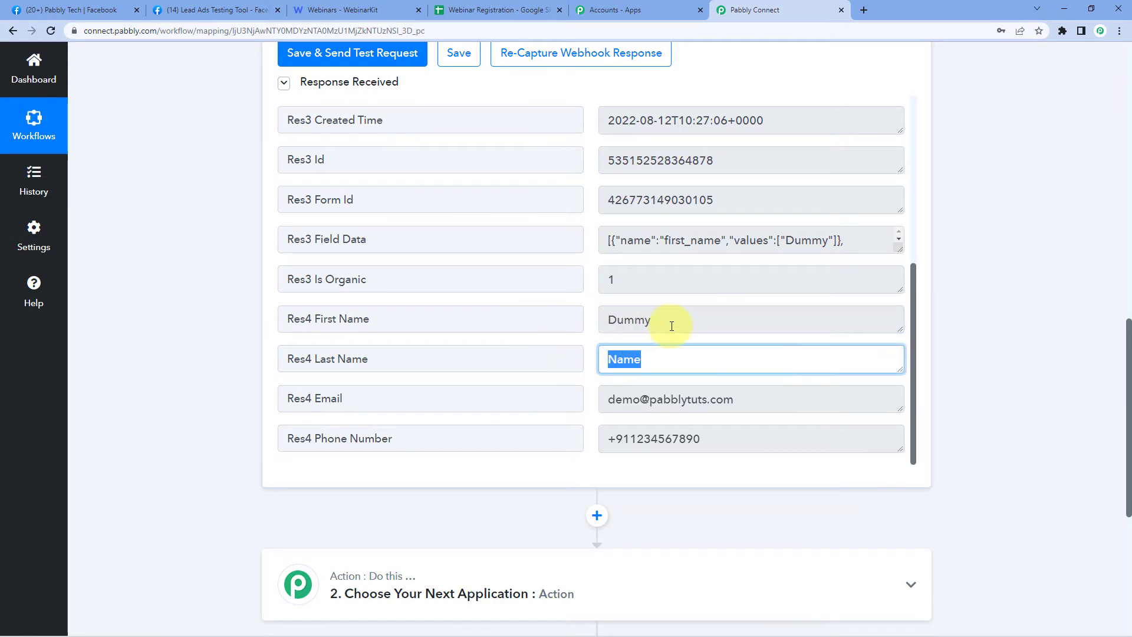
pyautogui.moveTo(744, 401); pyautogui.dragTo(634, 401)
pyautogui.click(689, 442)
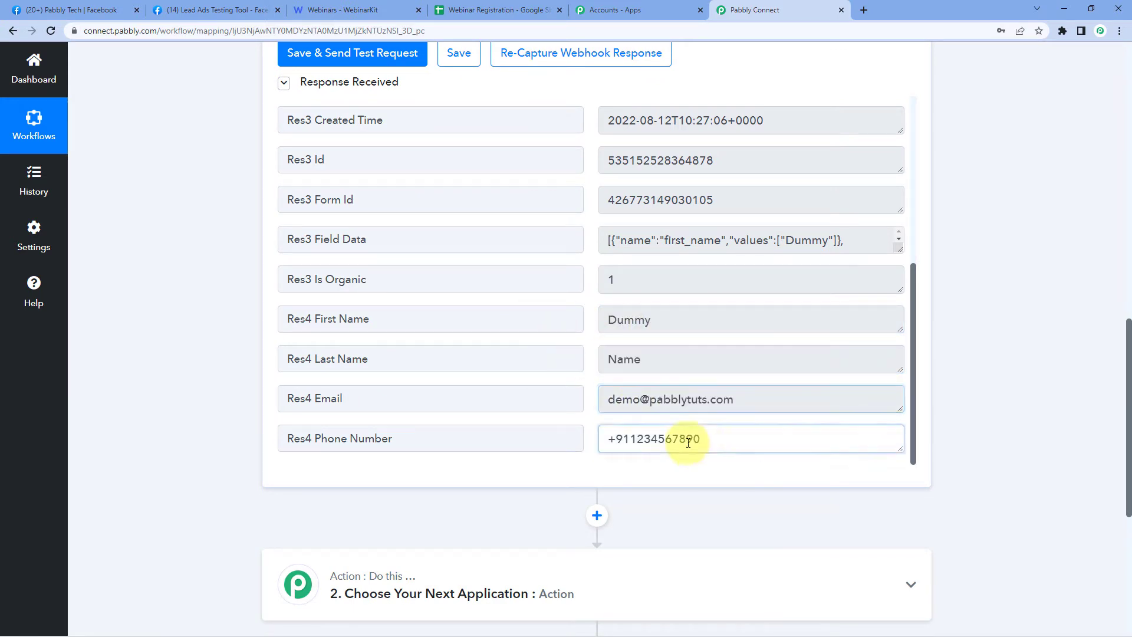
pyautogui.click(586, 356)
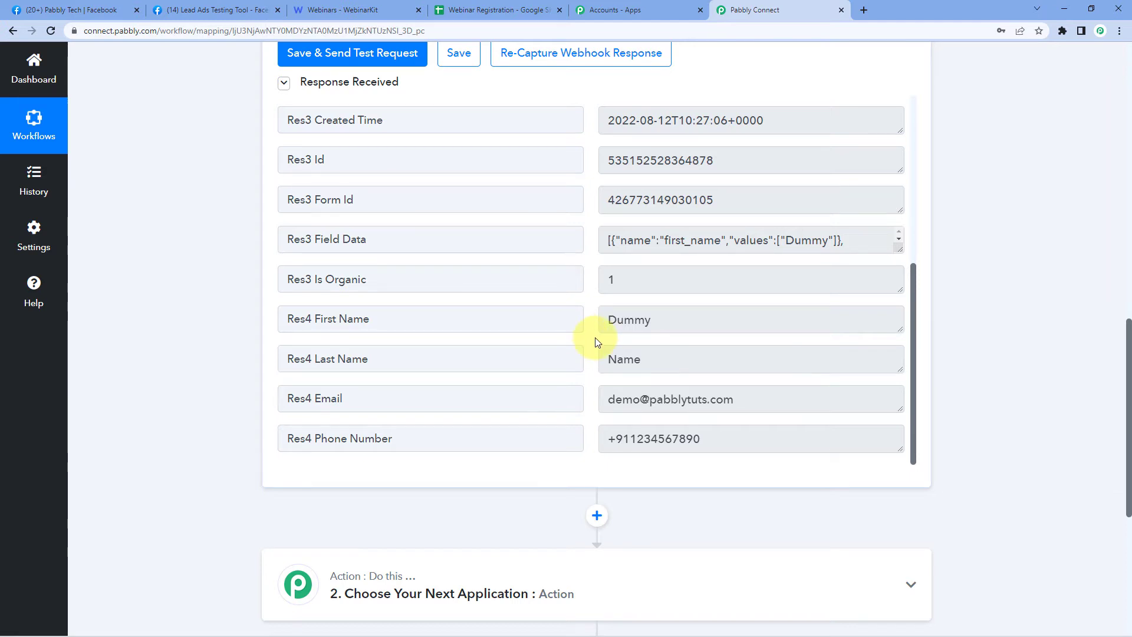
pyautogui.scroll(-6, 586, 339)
# - Set the action step to WebinarKit's New Webinar Registration event and begin connecting an account
pyautogui.click(493, 213)
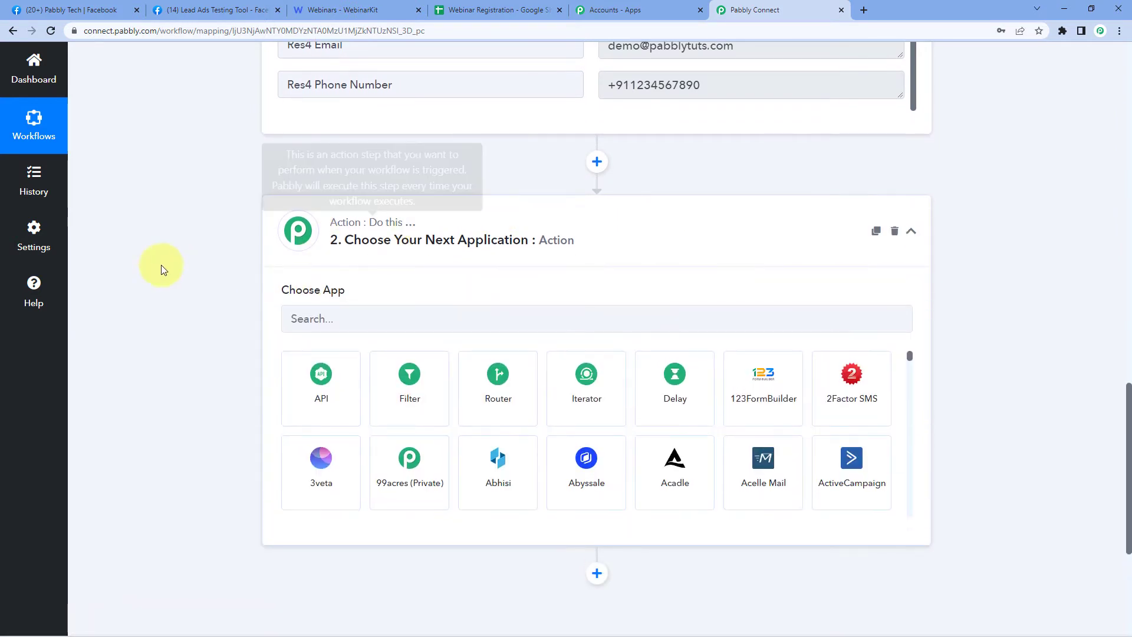
pyautogui.click(340, 320)
pyautogui.write('Web')
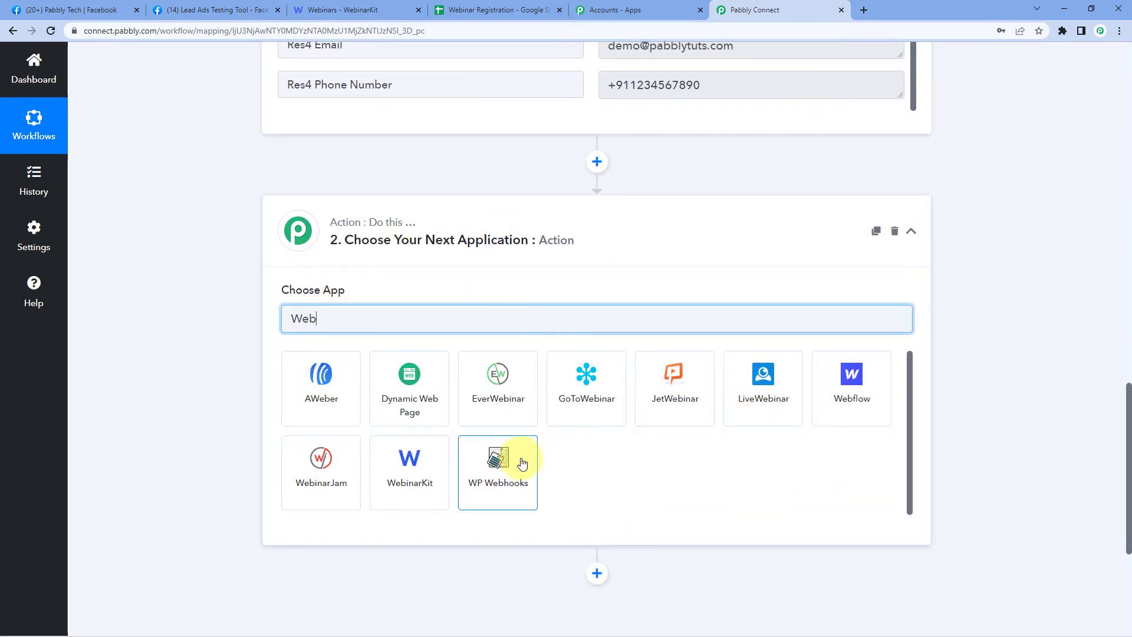
pyautogui.click(415, 454)
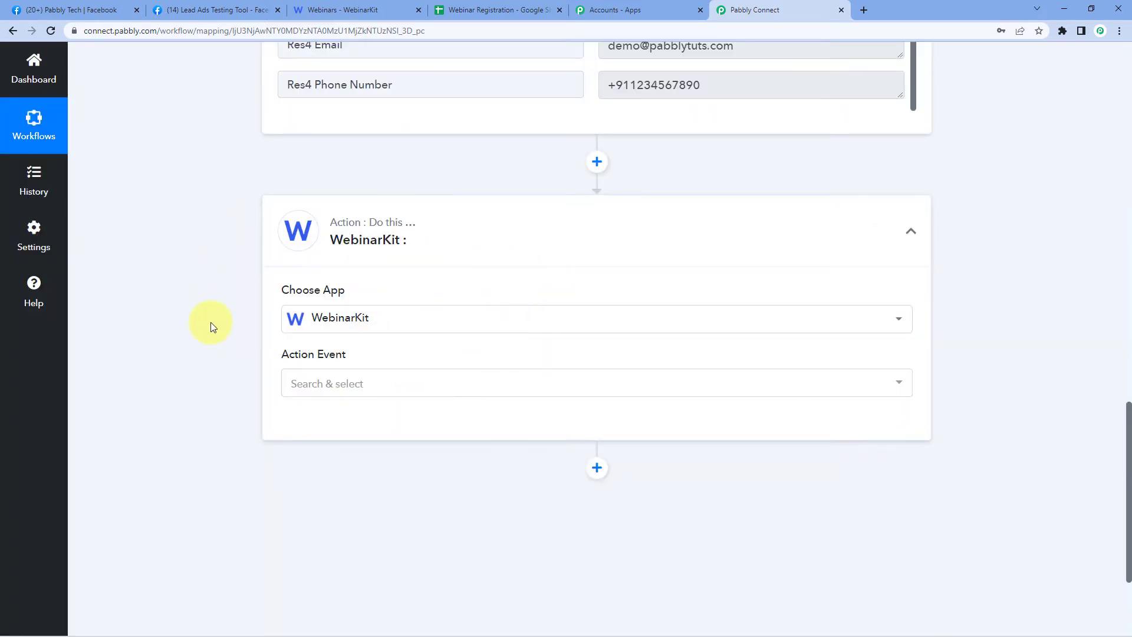
pyautogui.scroll(-1, 248, 313)
pyautogui.click(374, 331)
pyautogui.scroll(-1, 273, 313)
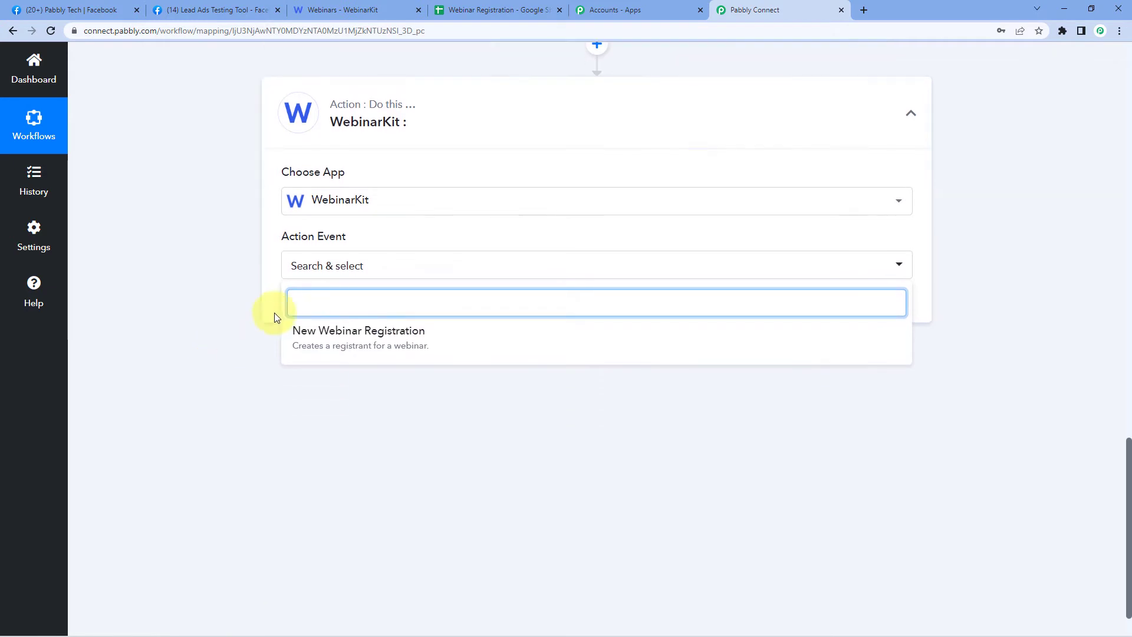
pyautogui.click(442, 344)
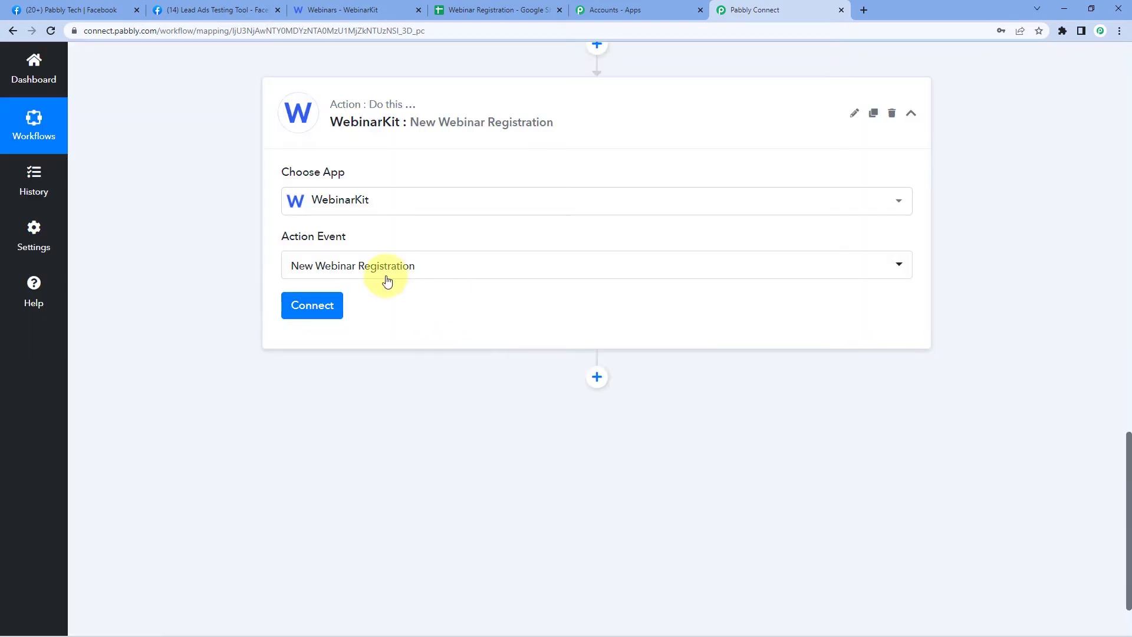
pyautogui.click(299, 313)
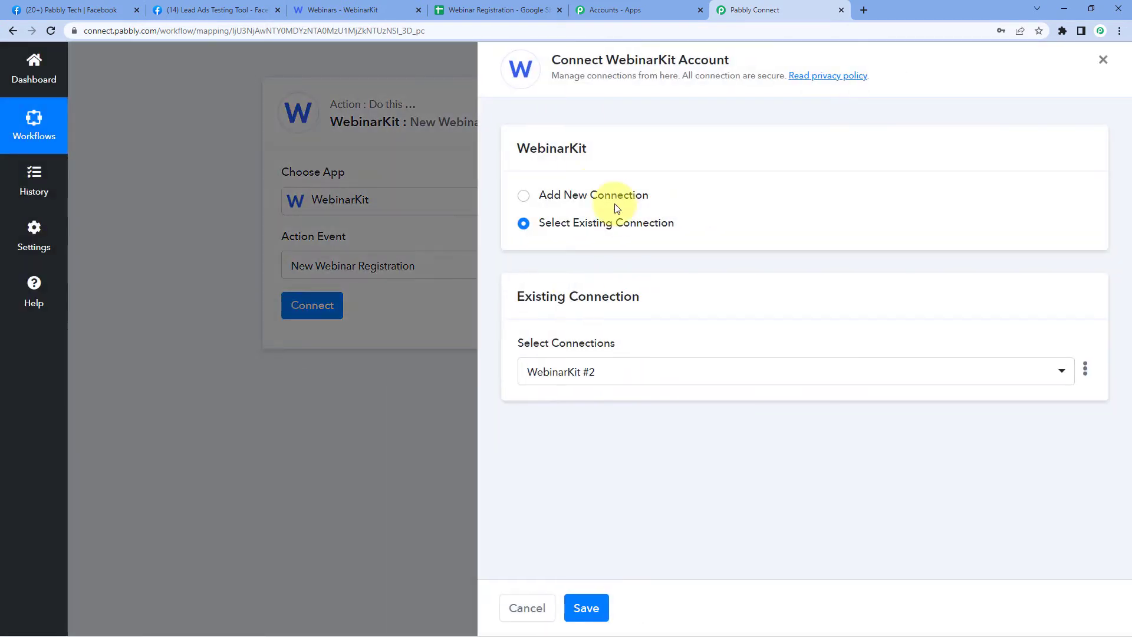
# - Add a new WebinarKit connection, review its token instructions, and go to the WebinarKit webinars page
pyautogui.click(523, 197)
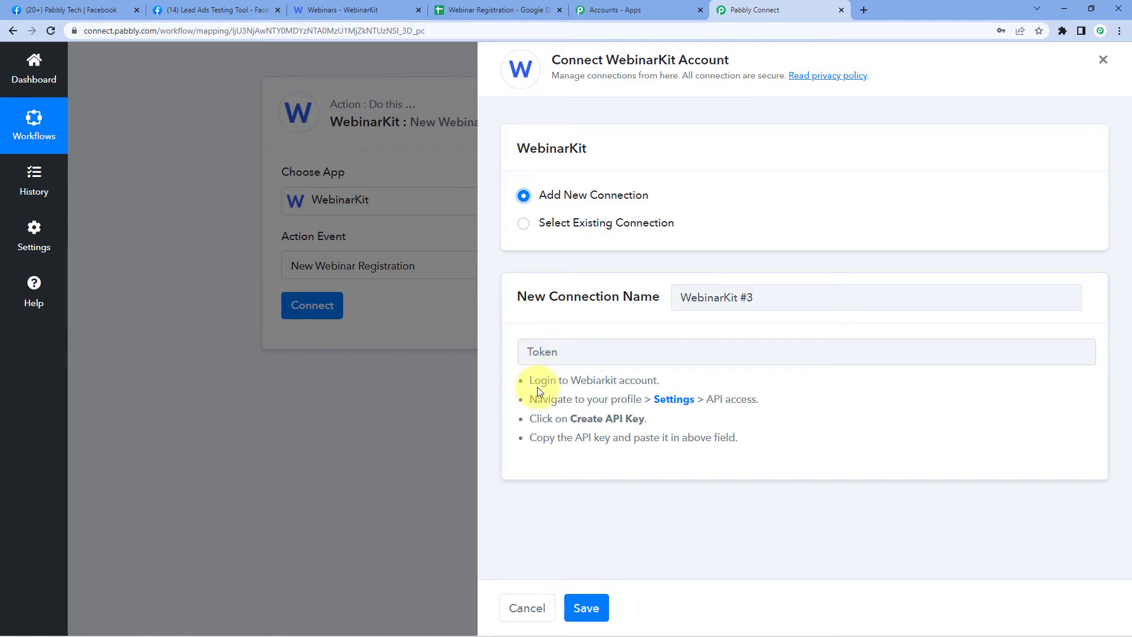
pyautogui.moveTo(528, 379); pyautogui.dragTo(742, 440)
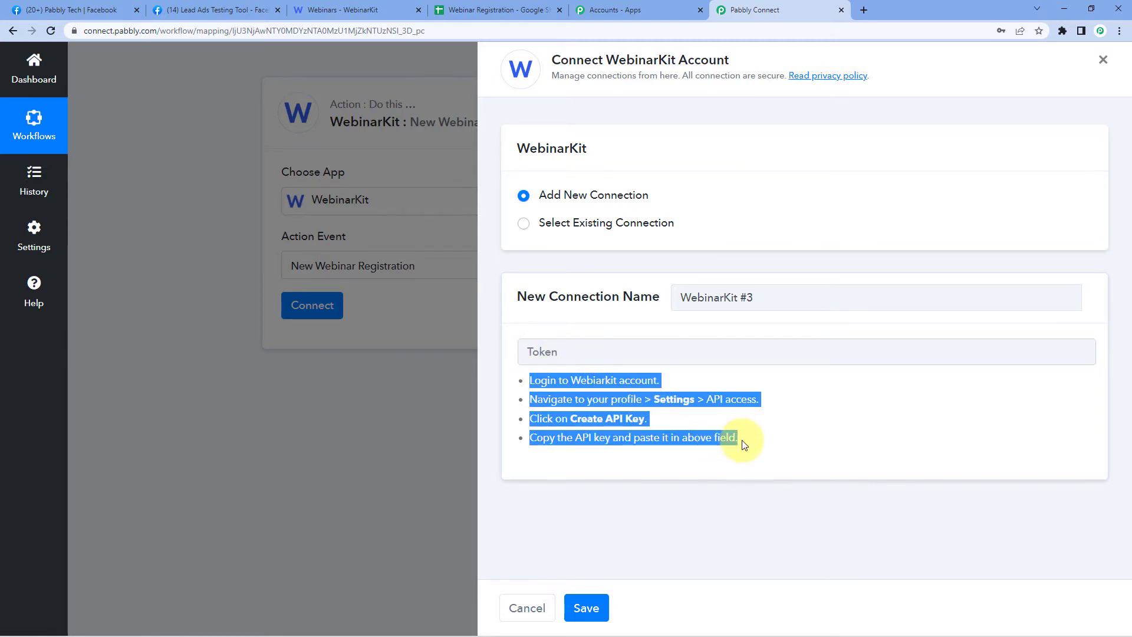
pyautogui.click(743, 438)
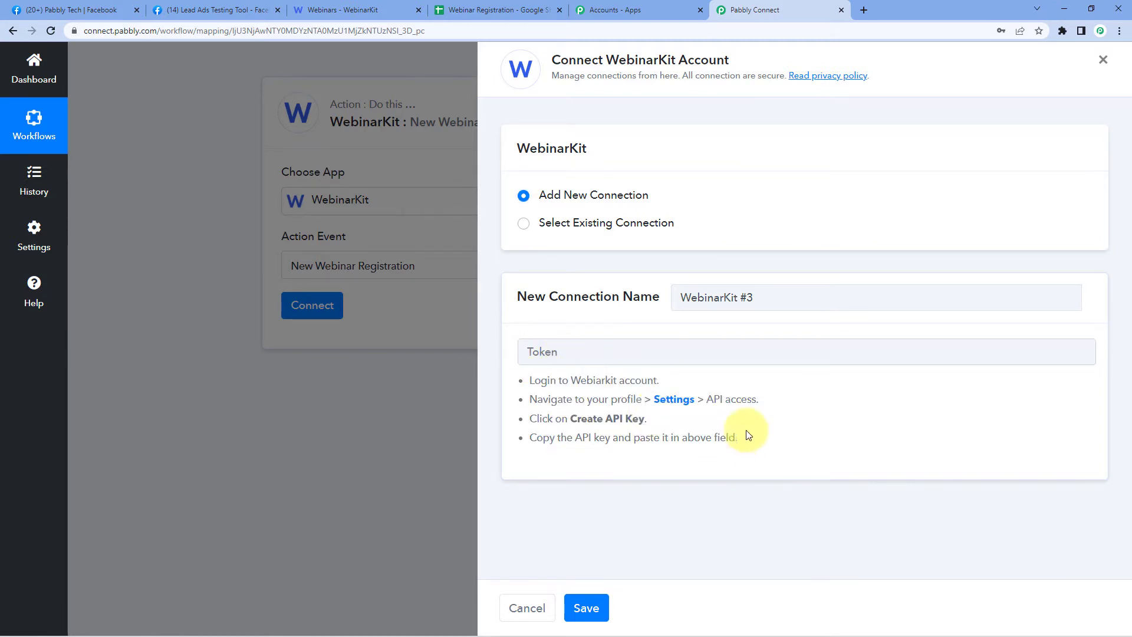
pyautogui.click(346, 7)
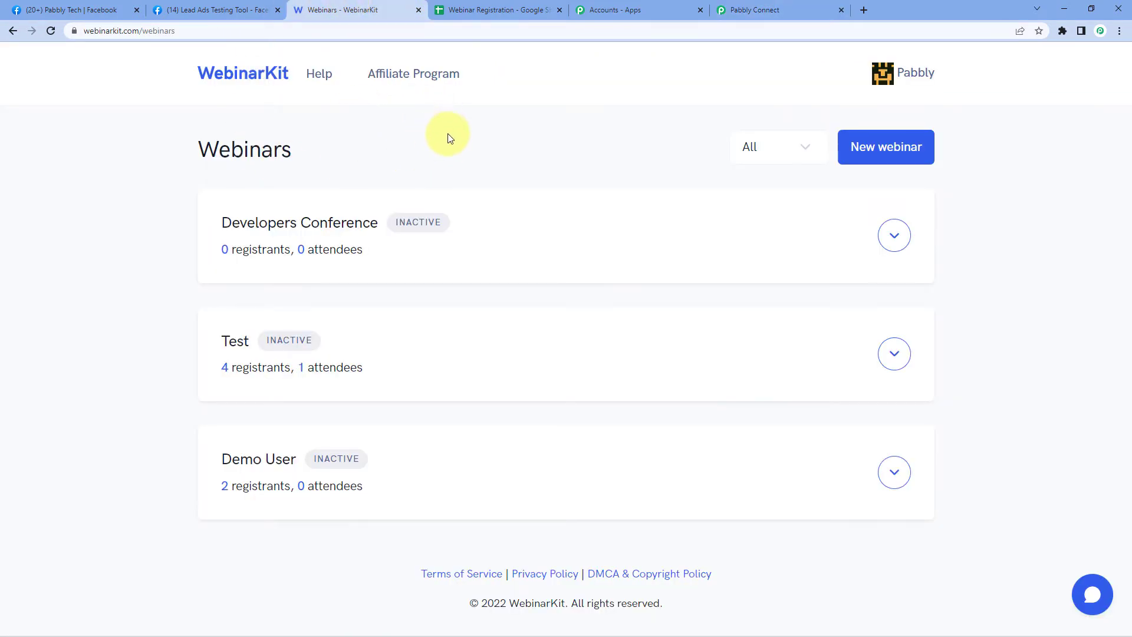
# - Copy WebinarKit's private API key from the API access section of its account settings
pyautogui.click(879, 77)
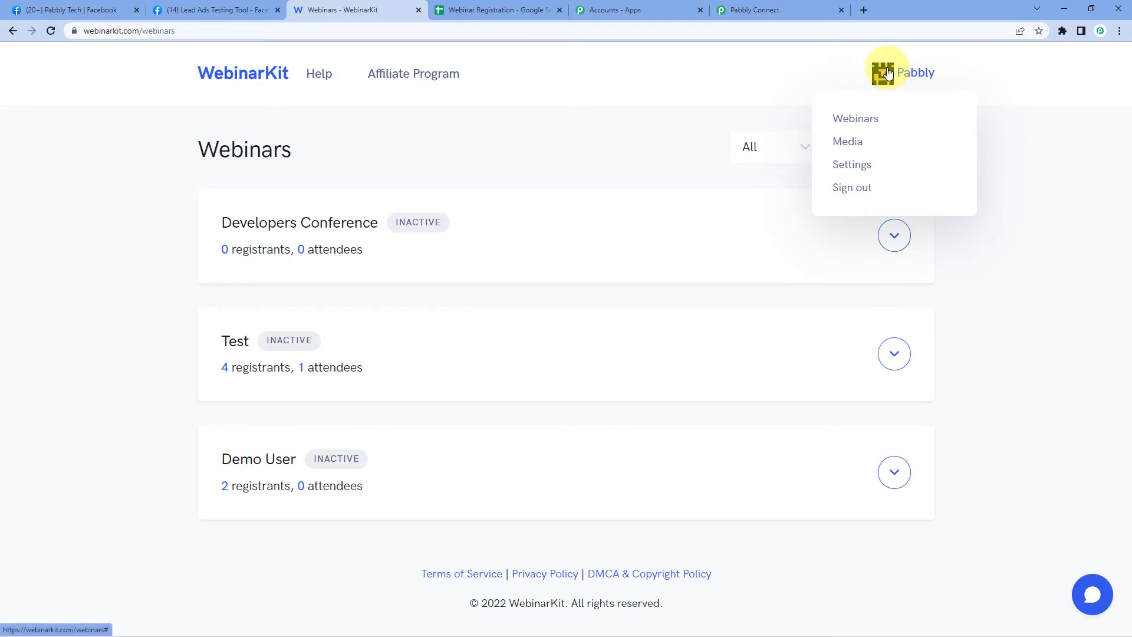
pyautogui.click(852, 165)
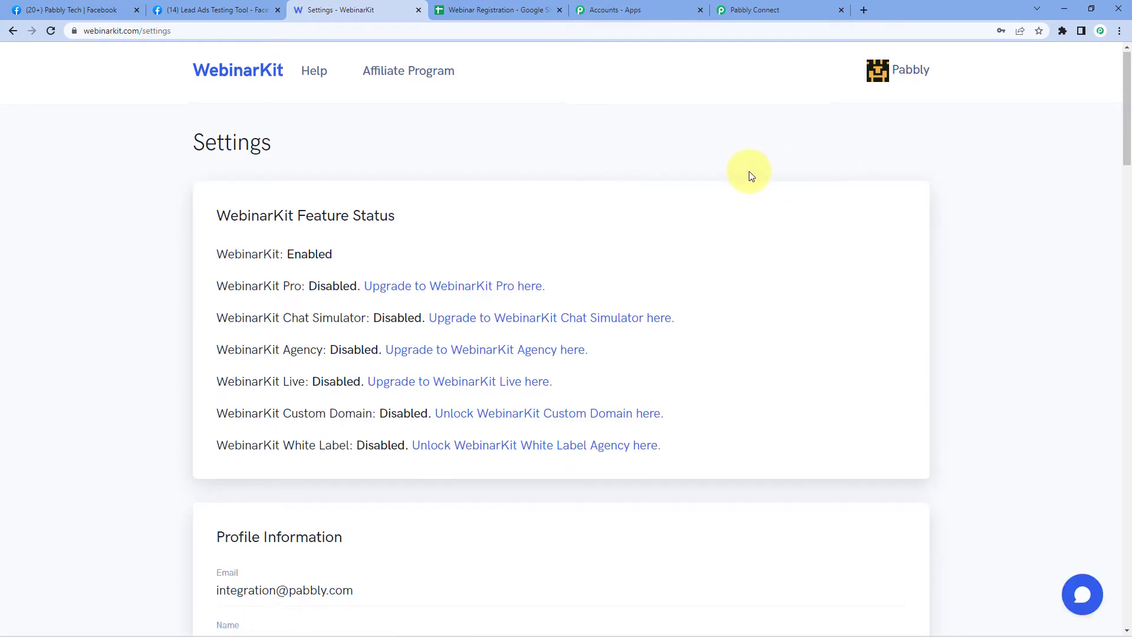
pyautogui.scroll(-10, 749, 172)
pyautogui.scroll(-15, 749, 177)
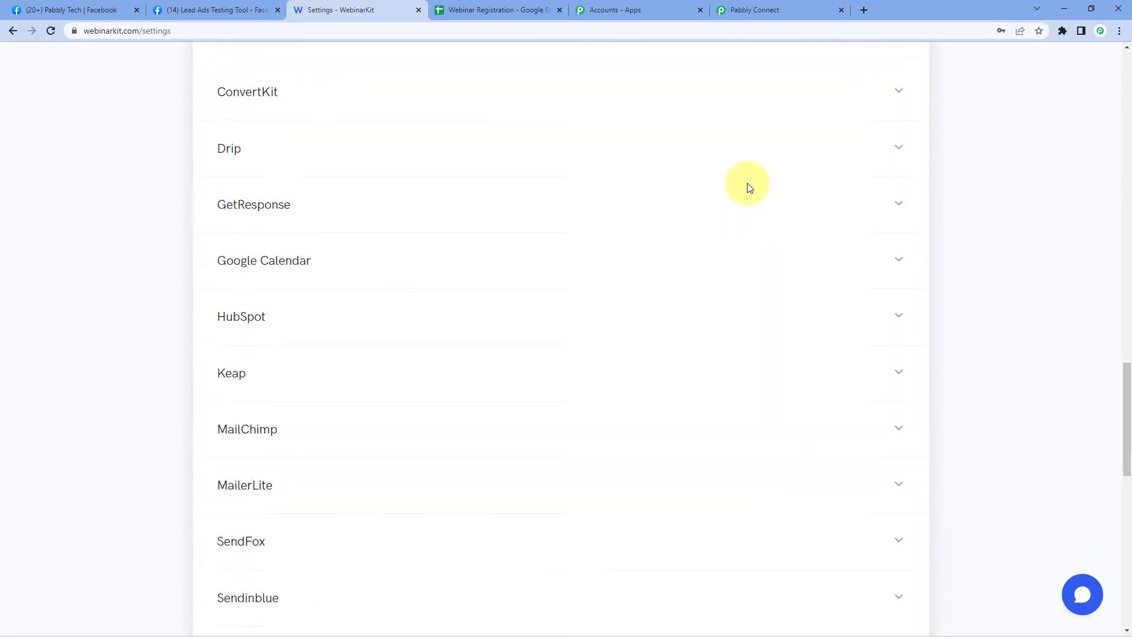
pyautogui.scroll(-4, 749, 188)
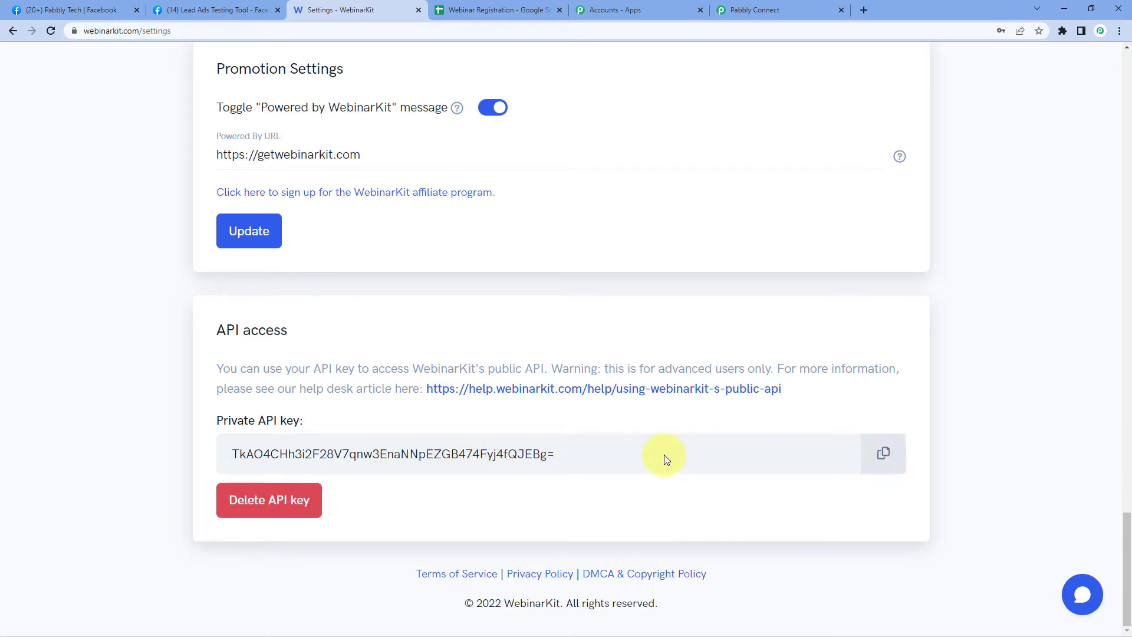
pyautogui.click(888, 454)
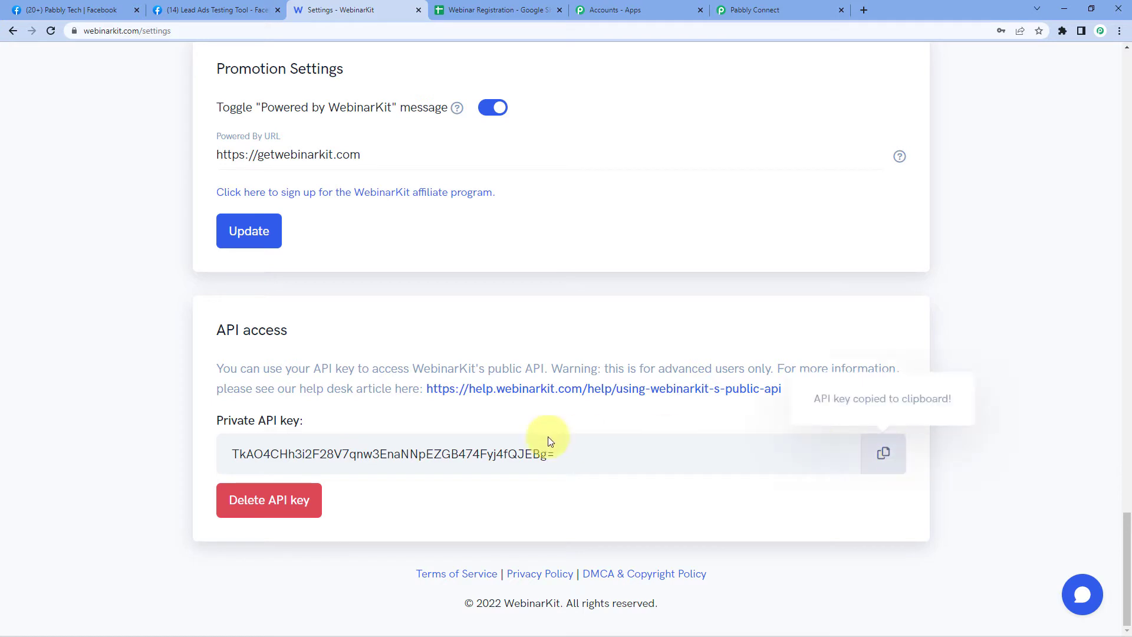
pyautogui.click(770, 10)
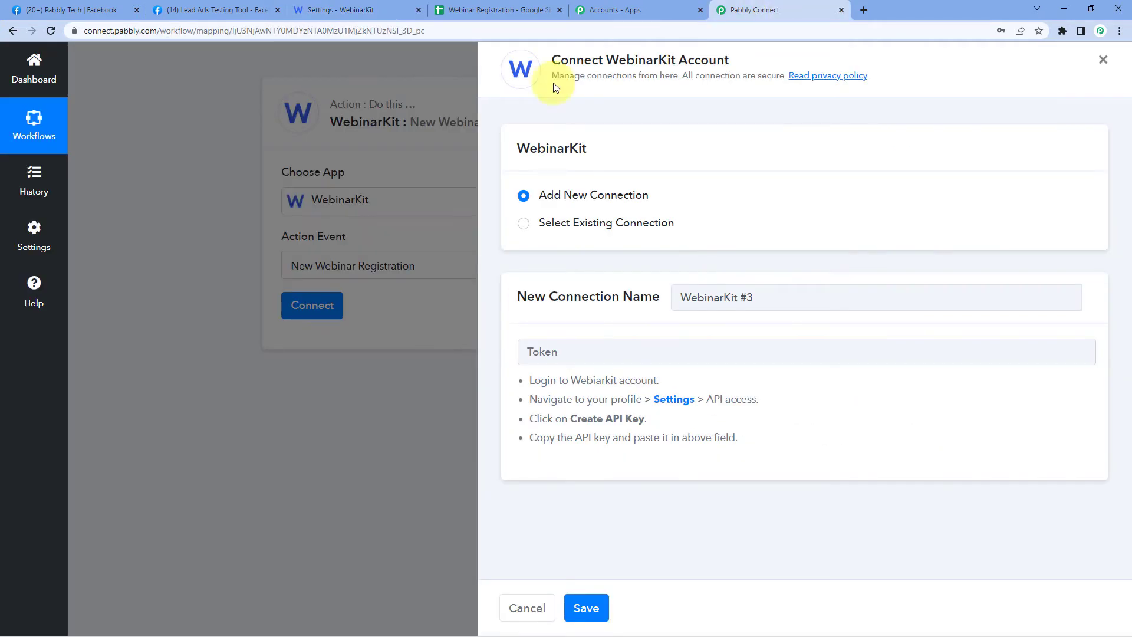
# - Paste the API key into the Token field and save the WebinarKit #3 connection
pyautogui.rightClick(542, 353)
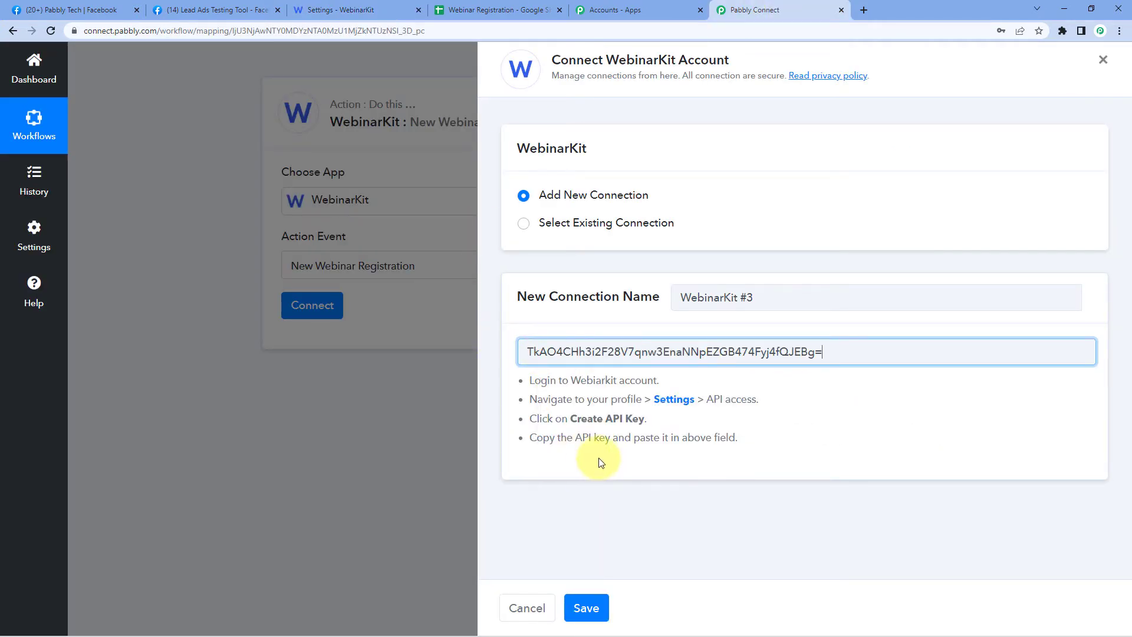
pyautogui.click(579, 447)
pyautogui.click(586, 608)
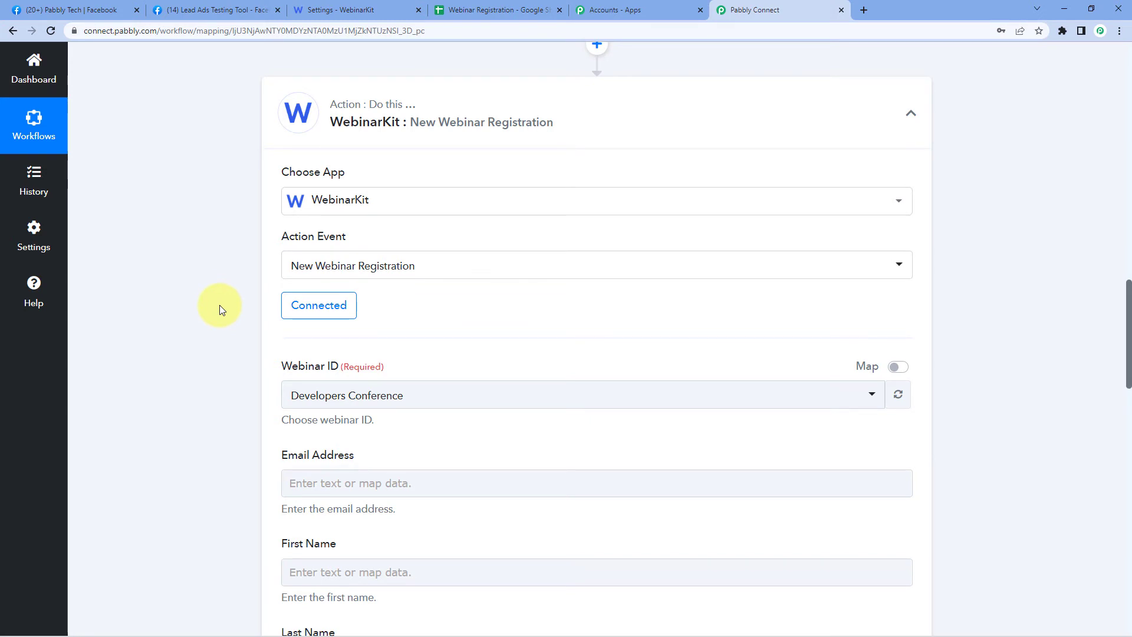
# - Keep Developers Conference as the webinar and review the sample lead values Dummy and Name
pyautogui.scroll(-2, 220, 305)
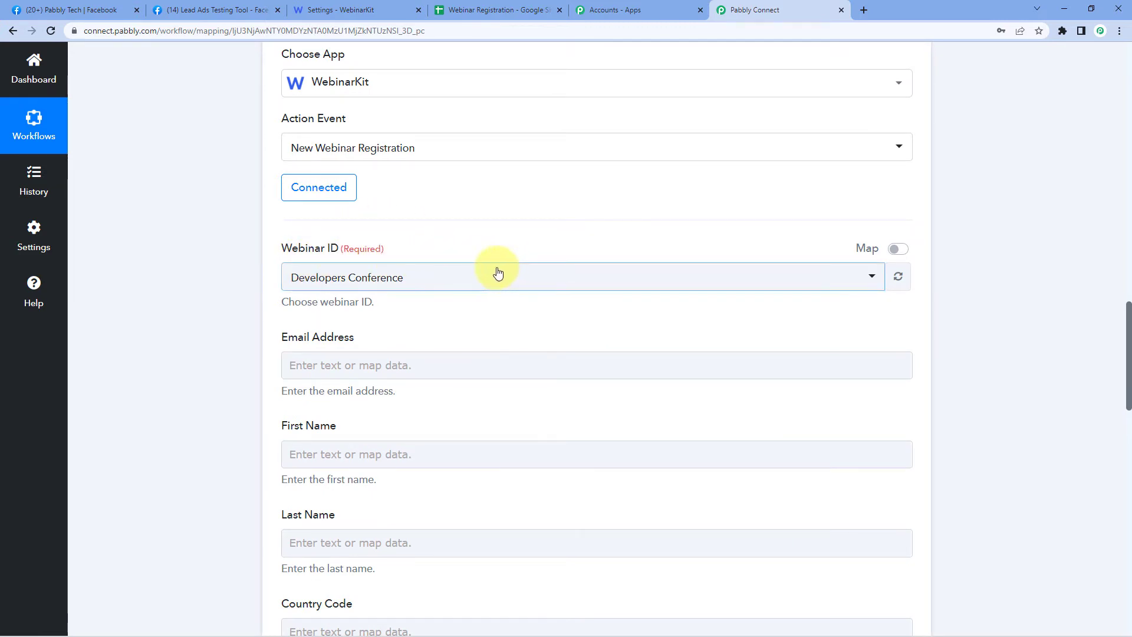
pyautogui.click(490, 281)
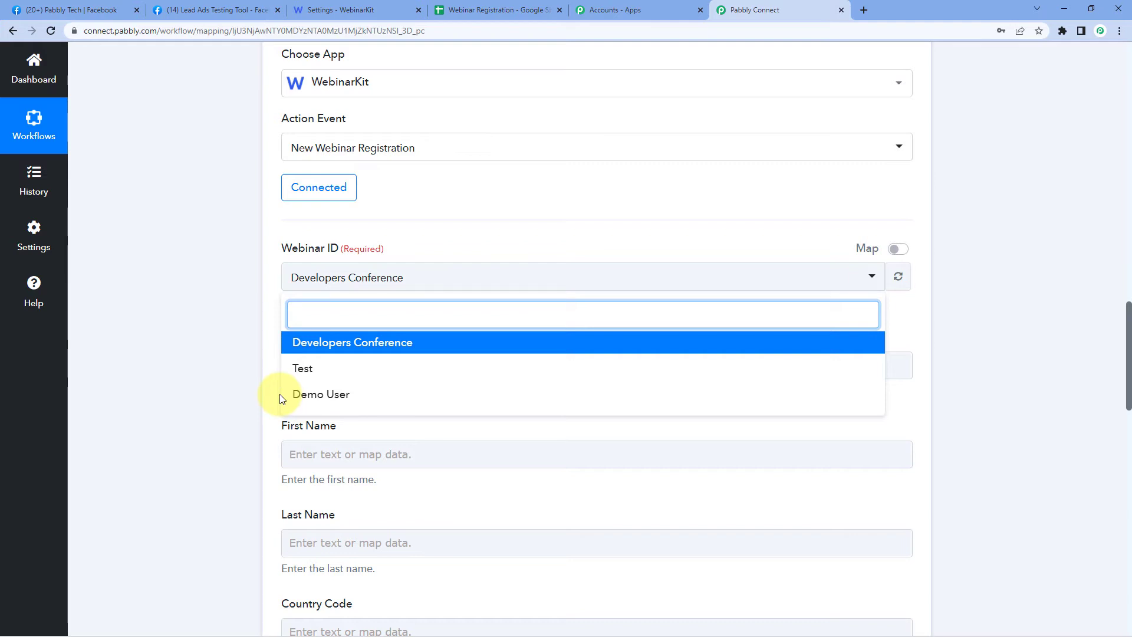
pyautogui.click(329, 348)
pyautogui.click(399, 323)
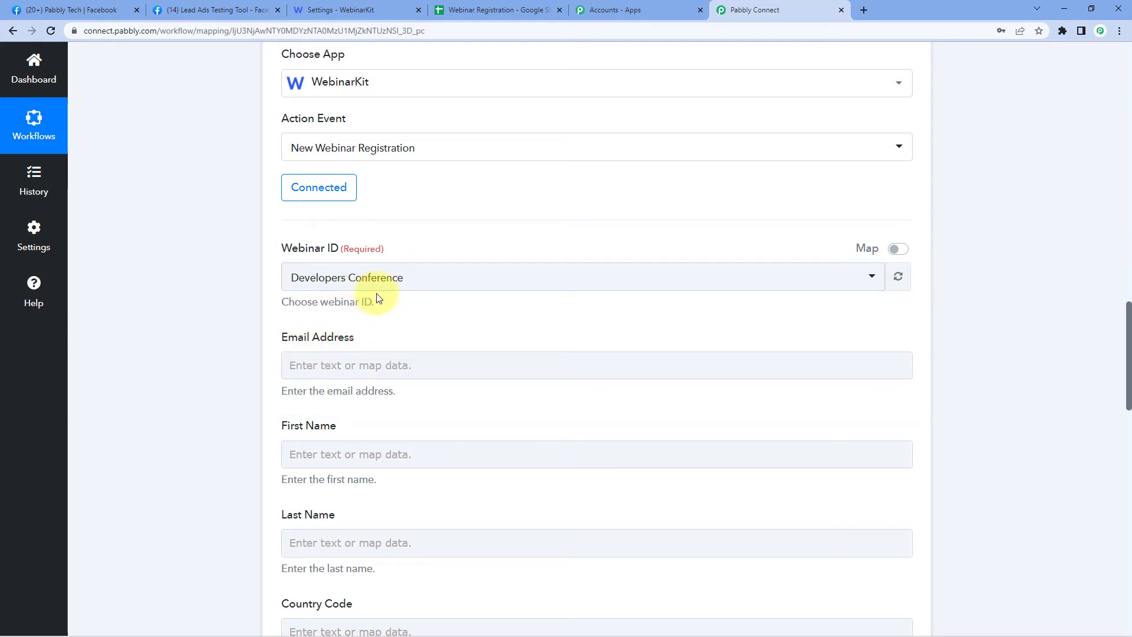
pyautogui.scroll(-3, 225, 299)
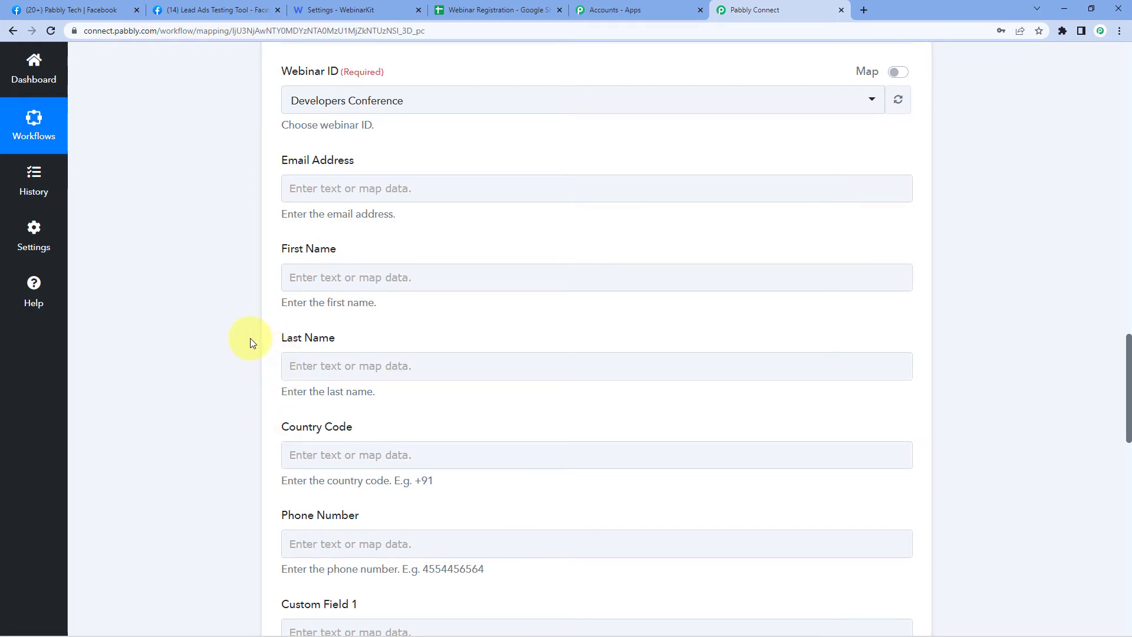
pyautogui.scroll(10, 336, 291)
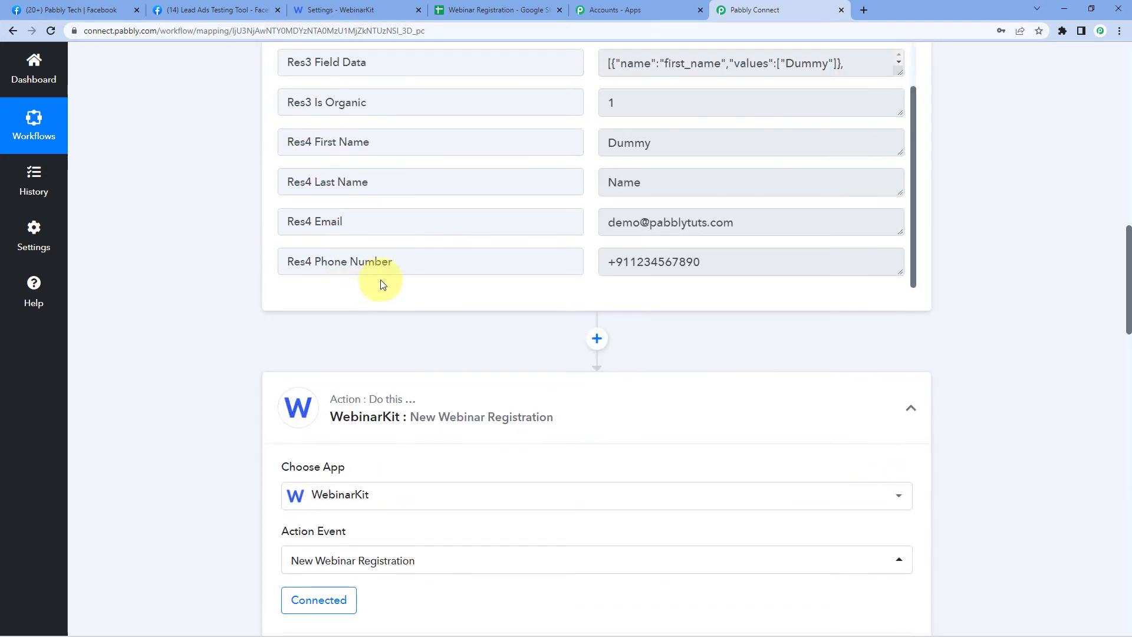
pyautogui.scroll(6, 532, 334)
pyautogui.scroll(-4, 570, 326)
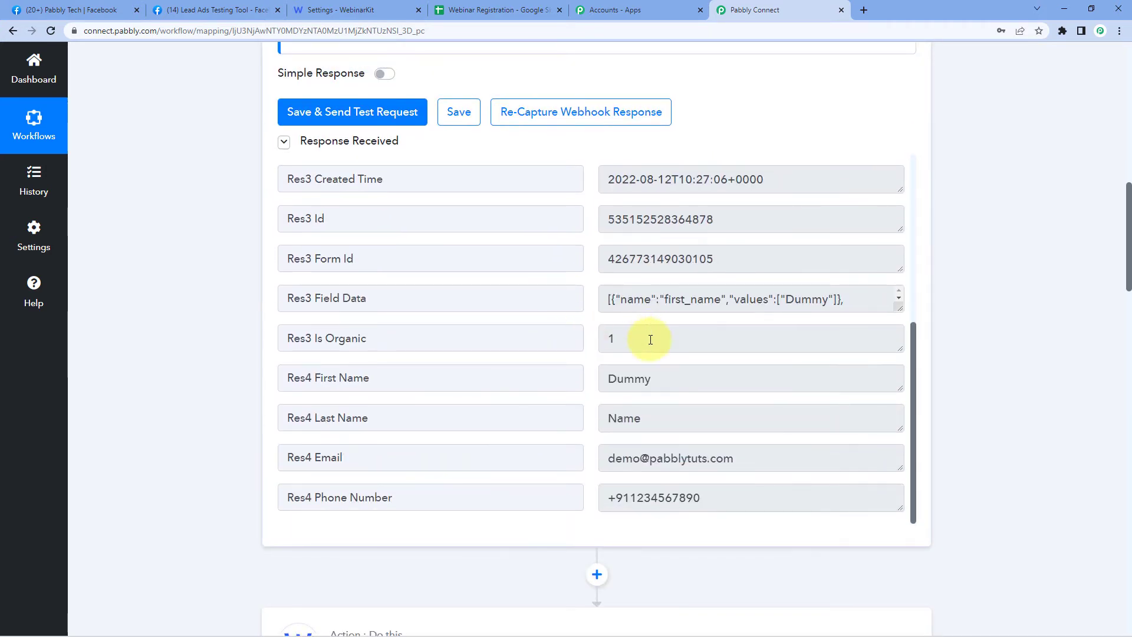
pyautogui.click(672, 381)
pyautogui.click(605, 417)
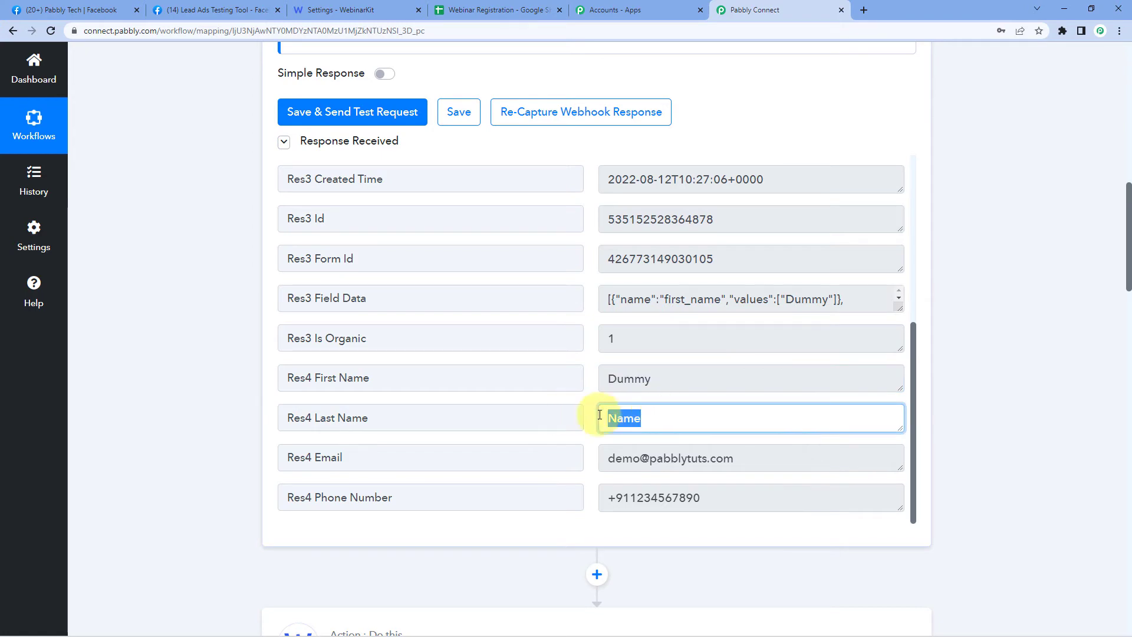
pyautogui.scroll(-14, 214, 362)
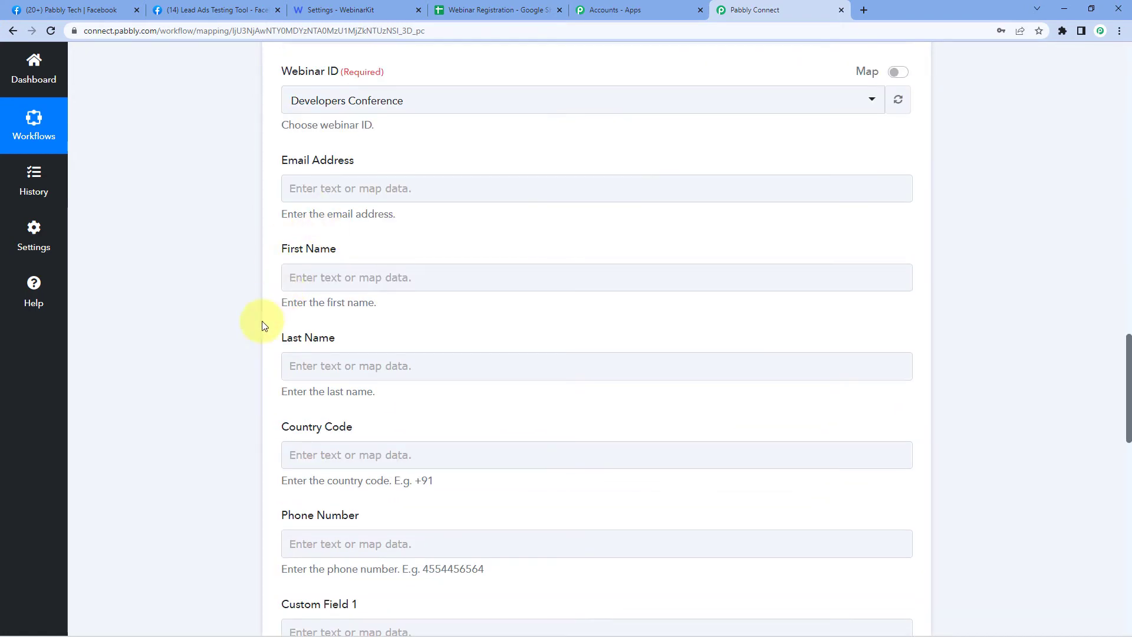
pyautogui.scroll(14, 260, 300)
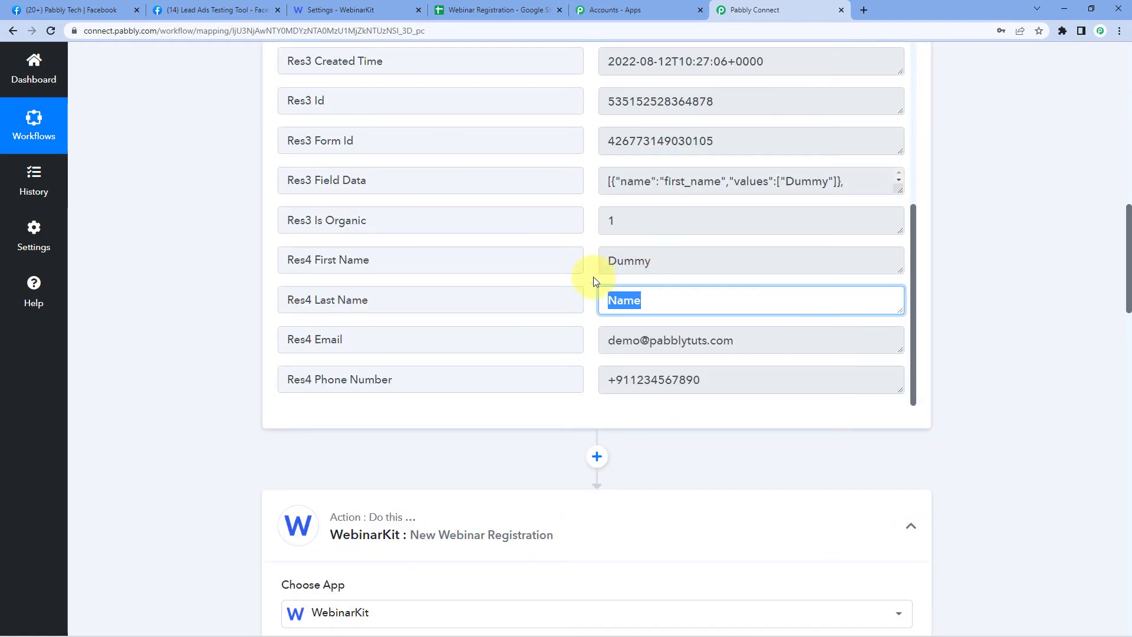
pyautogui.click(592, 273)
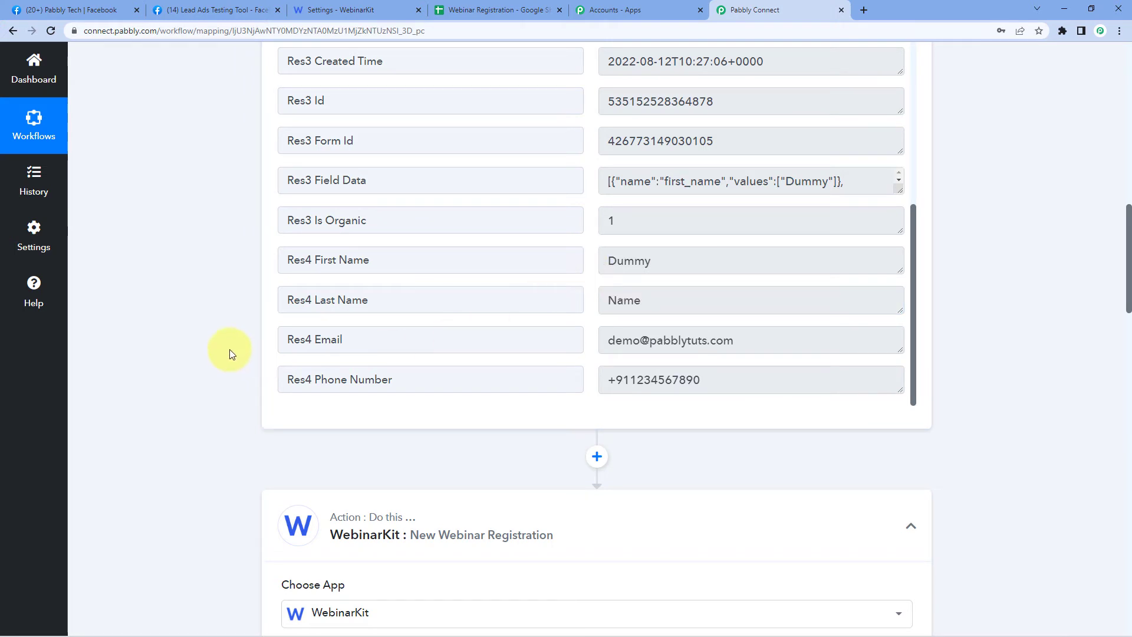
pyautogui.scroll(-11, 230, 353)
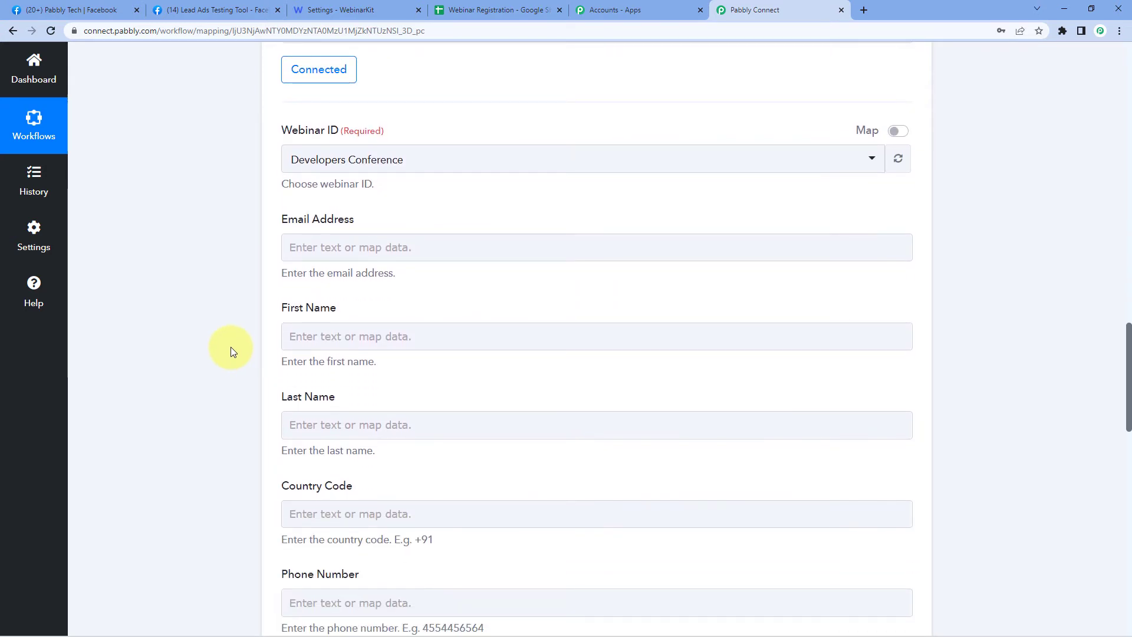
pyautogui.scroll(-1, 232, 347)
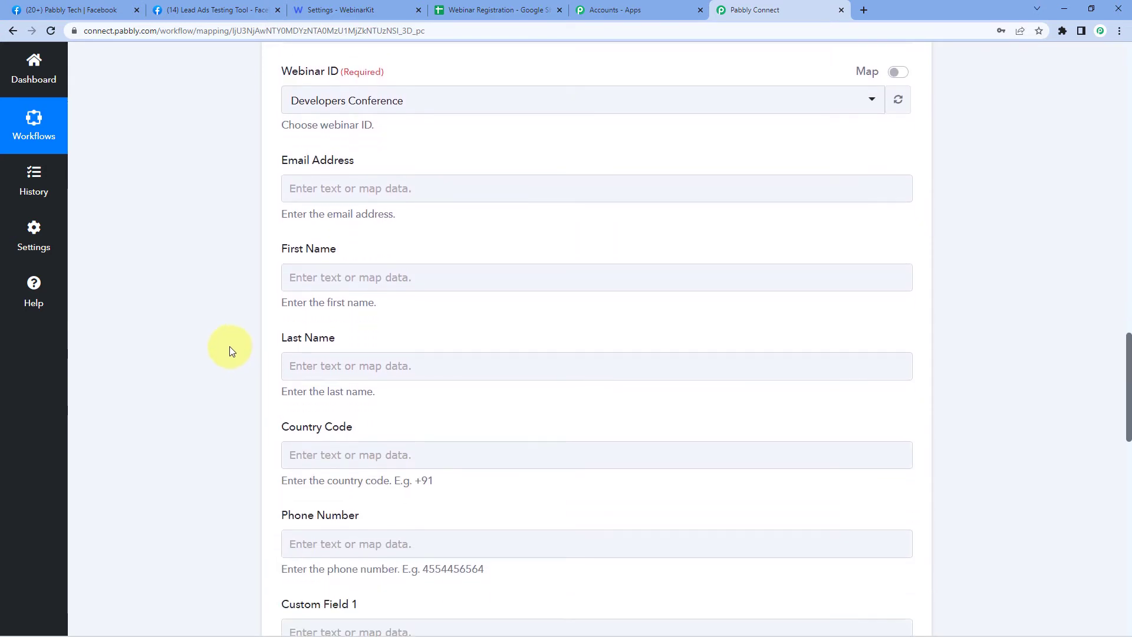
# - Map the lead's Res4 Email into Email Address, replacing a mistakenly inserted First Name tag
pyautogui.click(326, 184)
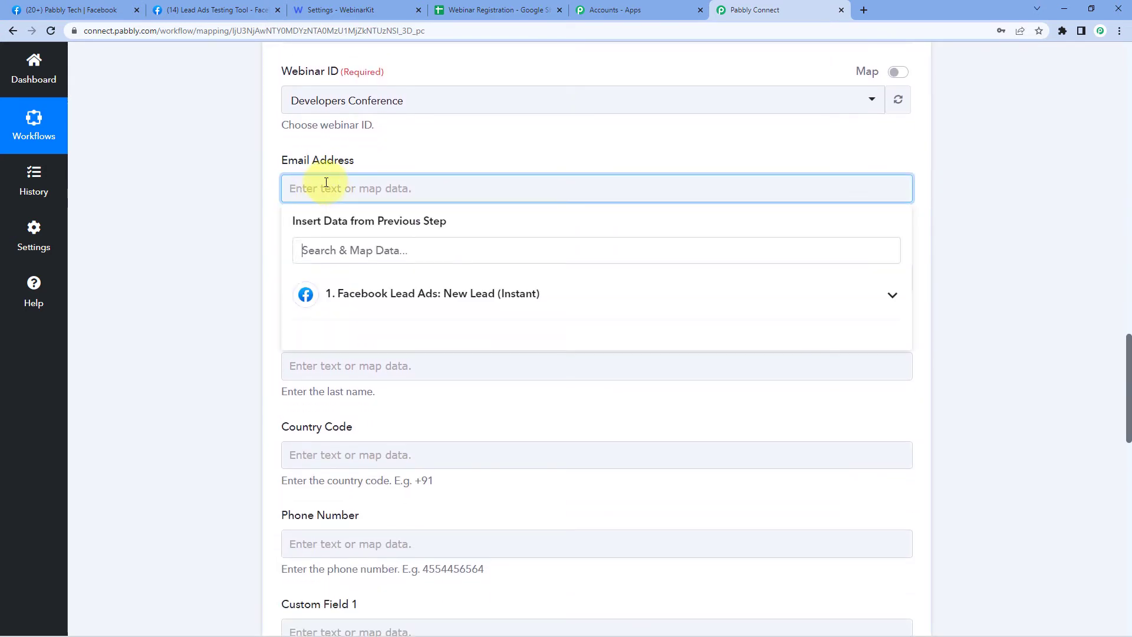
pyautogui.click(466, 295)
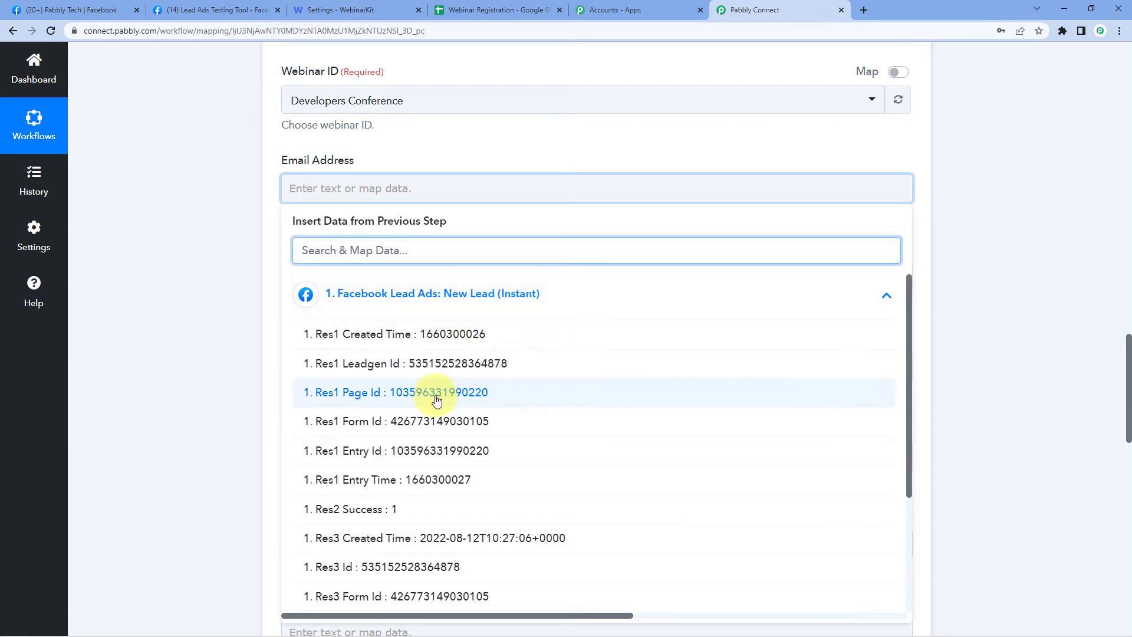
pyautogui.scroll(-2, 437, 393)
pyautogui.scroll(-2, 457, 412)
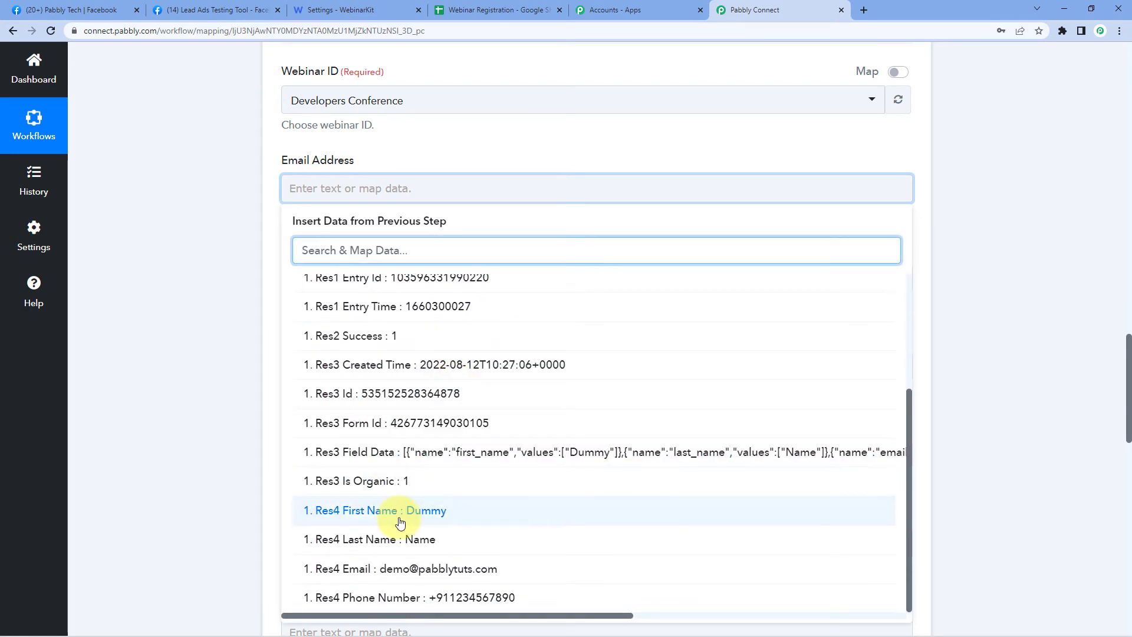
pyautogui.click(451, 515)
pyautogui.click(246, 379)
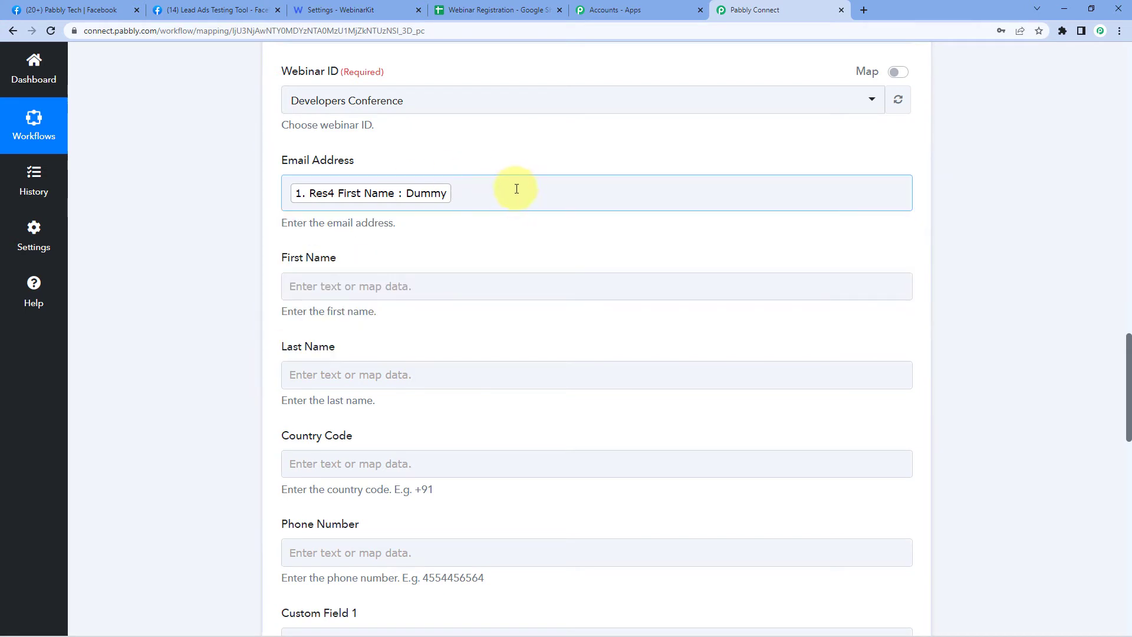
pyautogui.click(465, 182)
pyautogui.press('BackSpace')
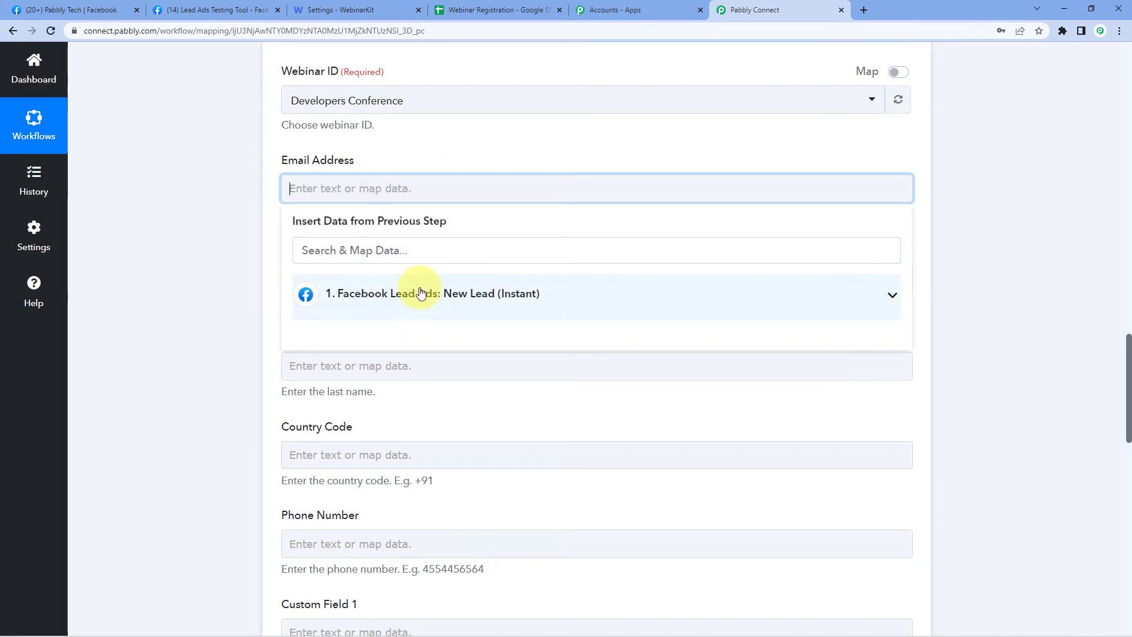
pyautogui.click(425, 295)
pyautogui.scroll(-3, 379, 472)
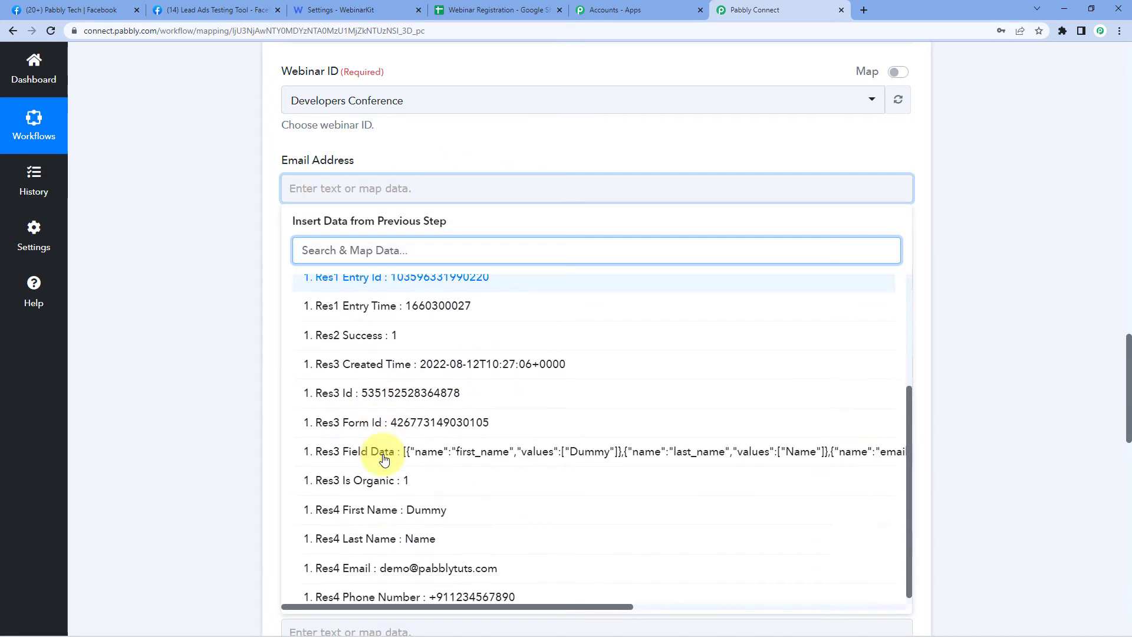
pyautogui.click(419, 561)
pyautogui.click(266, 374)
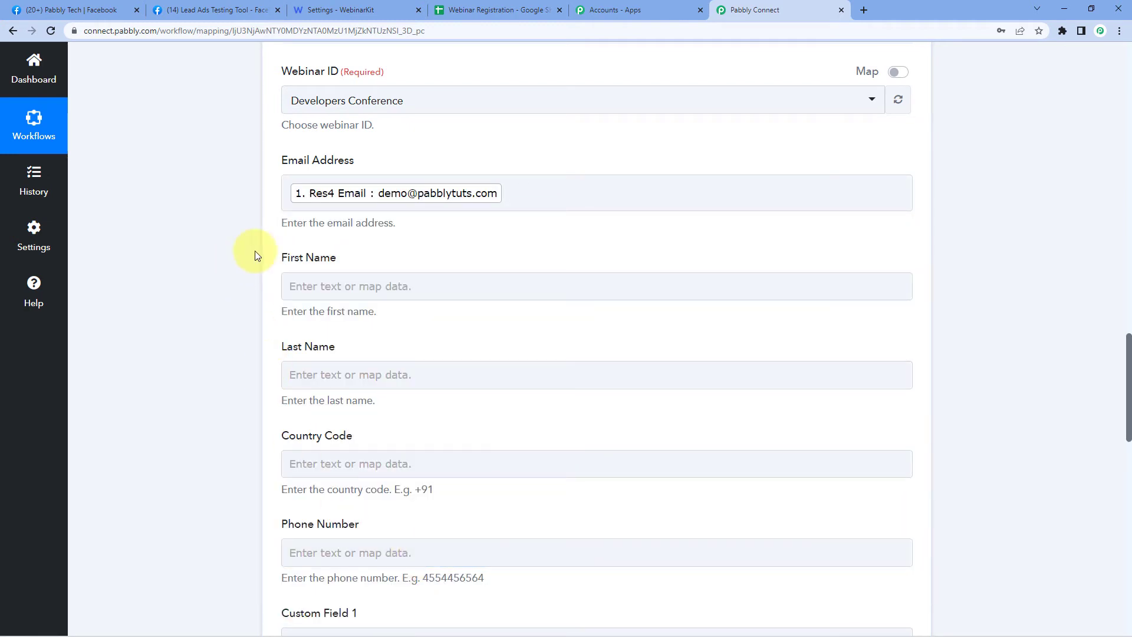
pyautogui.scroll(-2, 336, 160)
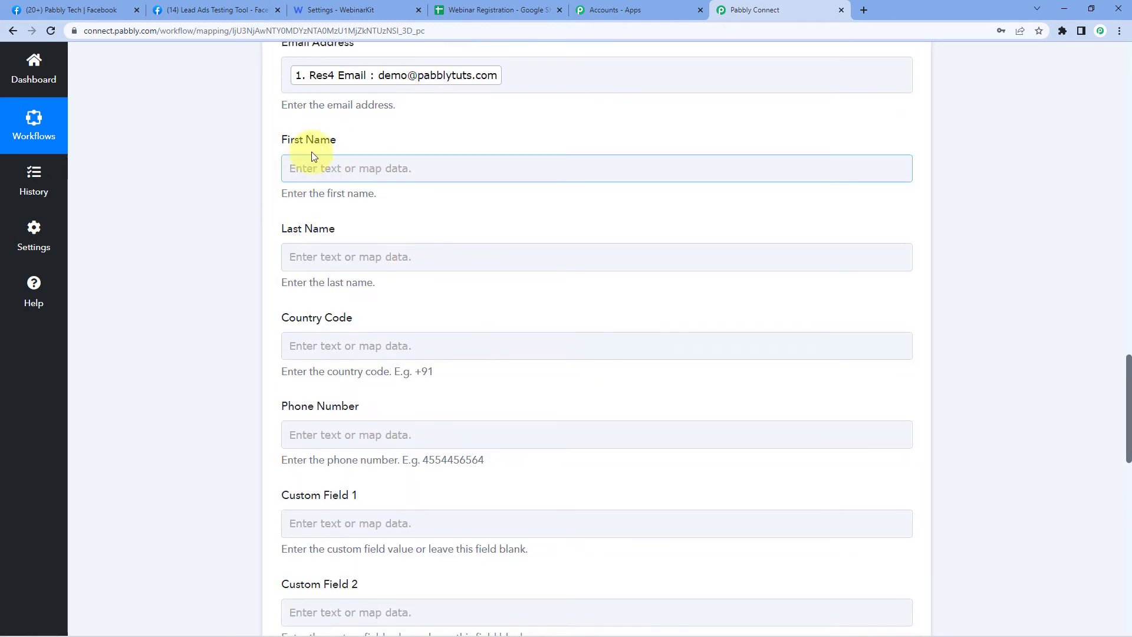
# - Map the lead's Res4 First Name and Last Name into the First Name and Last Name fields
pyautogui.click(332, 165)
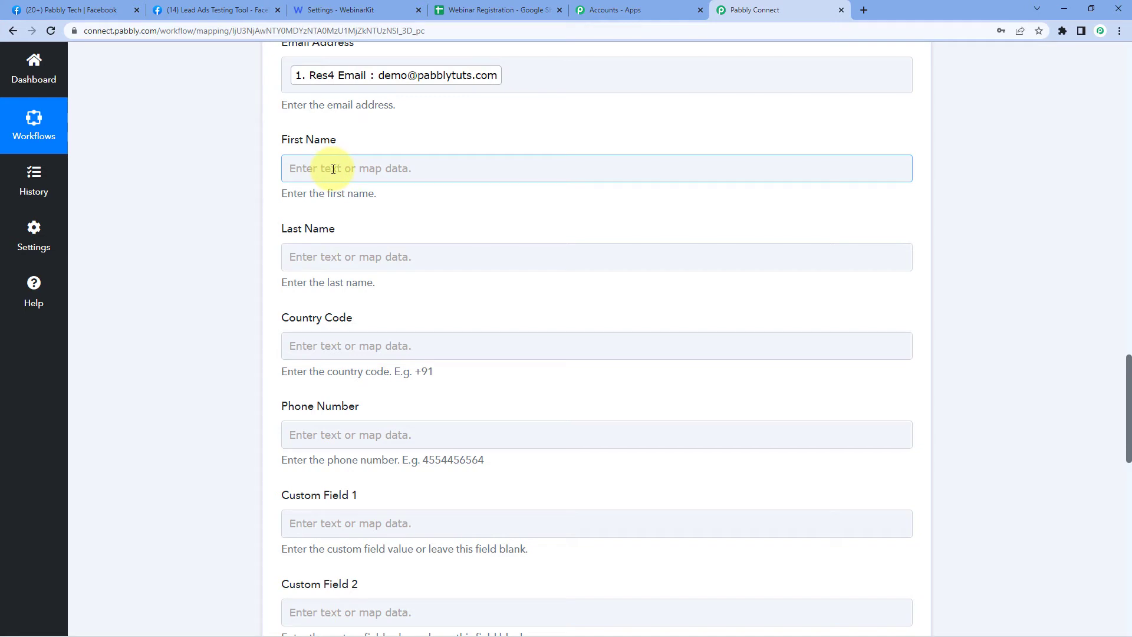
pyautogui.click(335, 168)
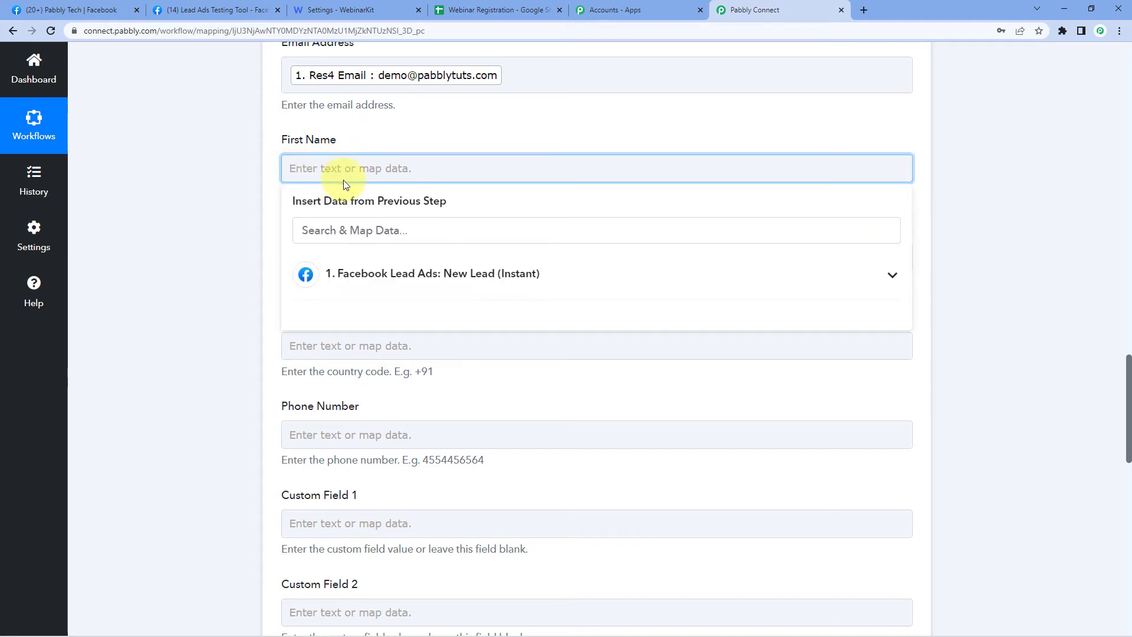
pyautogui.click(387, 275)
pyautogui.scroll(-3, 413, 442)
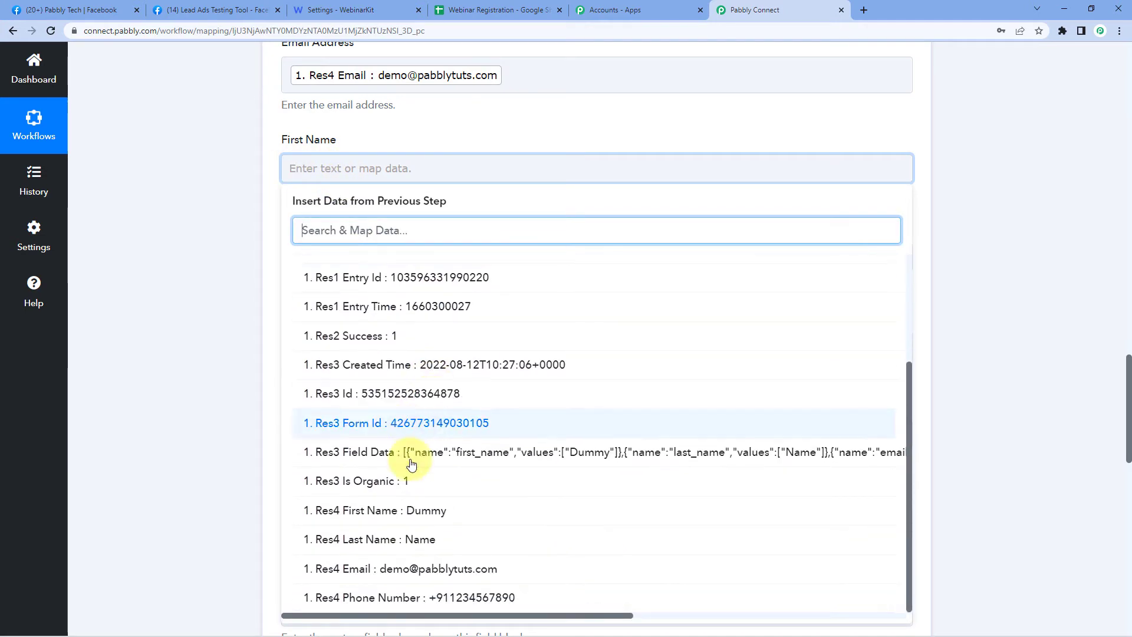
pyautogui.click(415, 509)
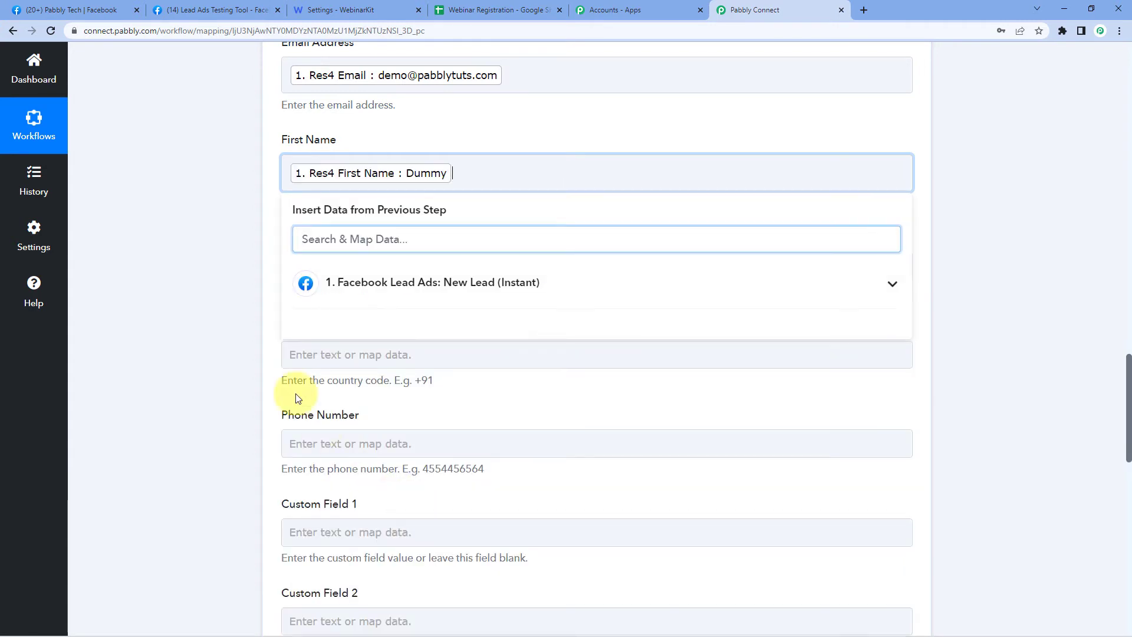
pyautogui.click(236, 279)
pyautogui.scroll(-1, 240, 275)
pyautogui.click(344, 209)
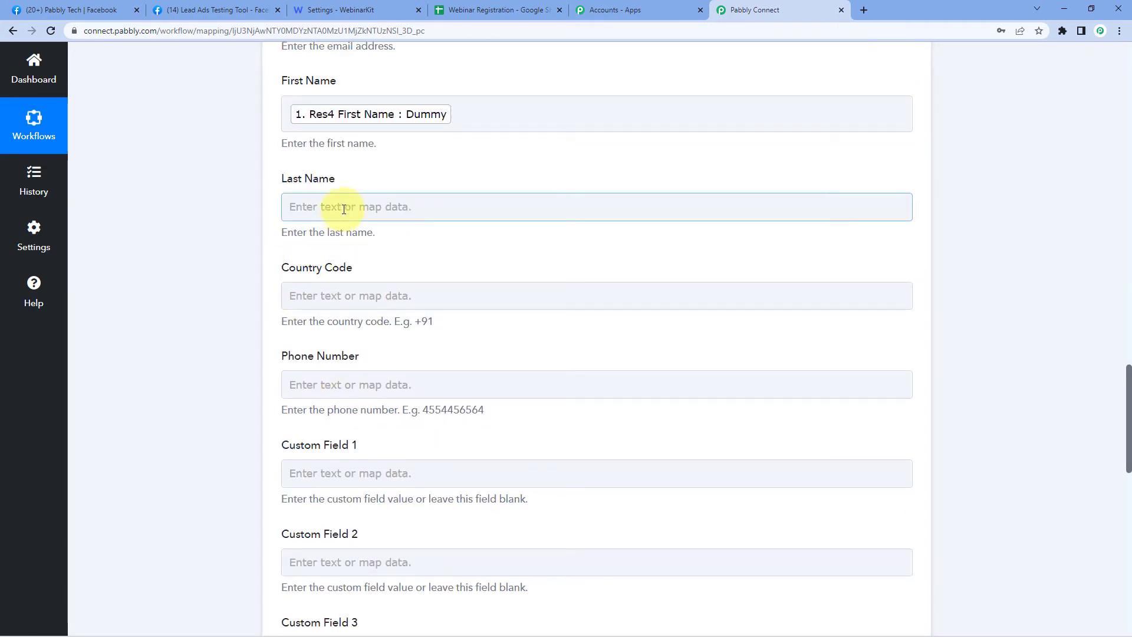
pyautogui.click(344, 209)
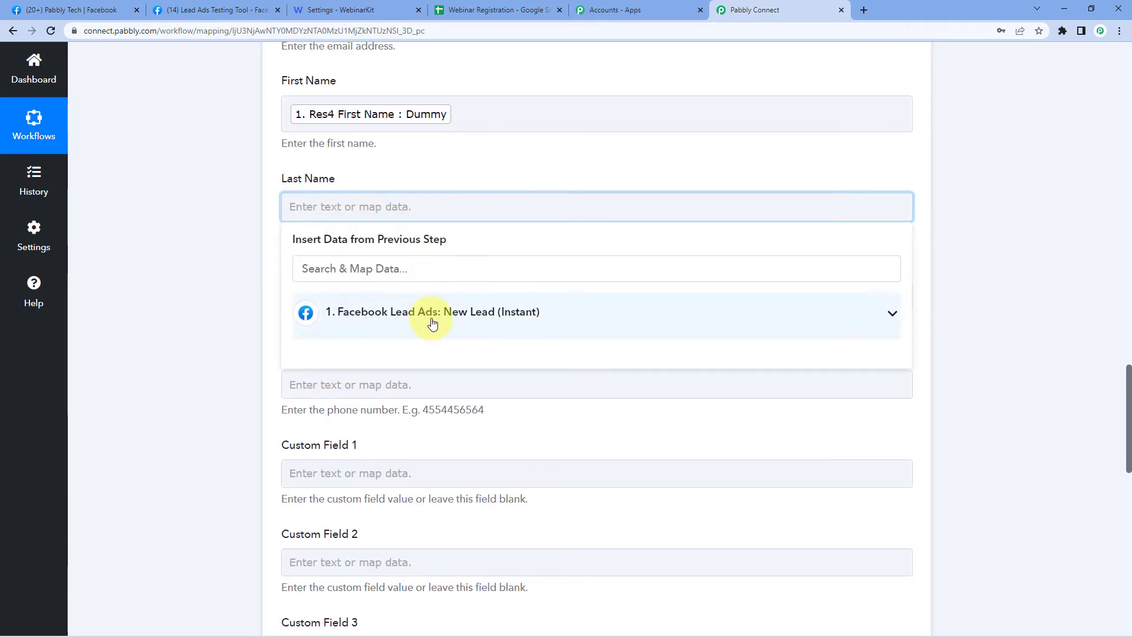
pyautogui.click(430, 310)
pyautogui.scroll(-3, 425, 427)
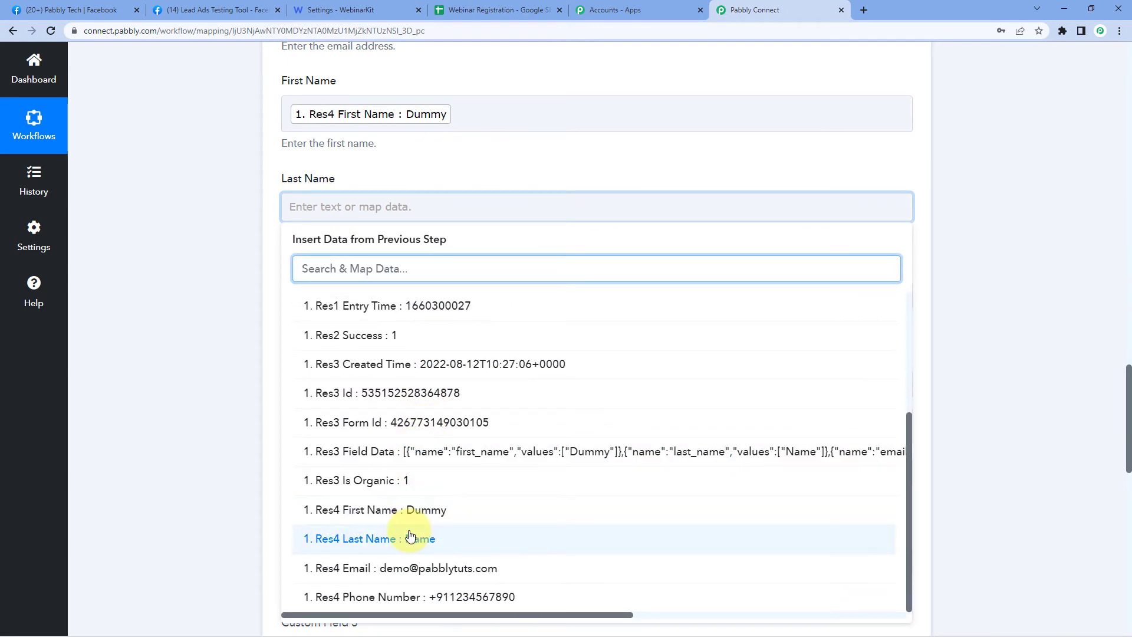
pyautogui.click(475, 464)
pyautogui.click(263, 359)
pyautogui.scroll(-1, 248, 302)
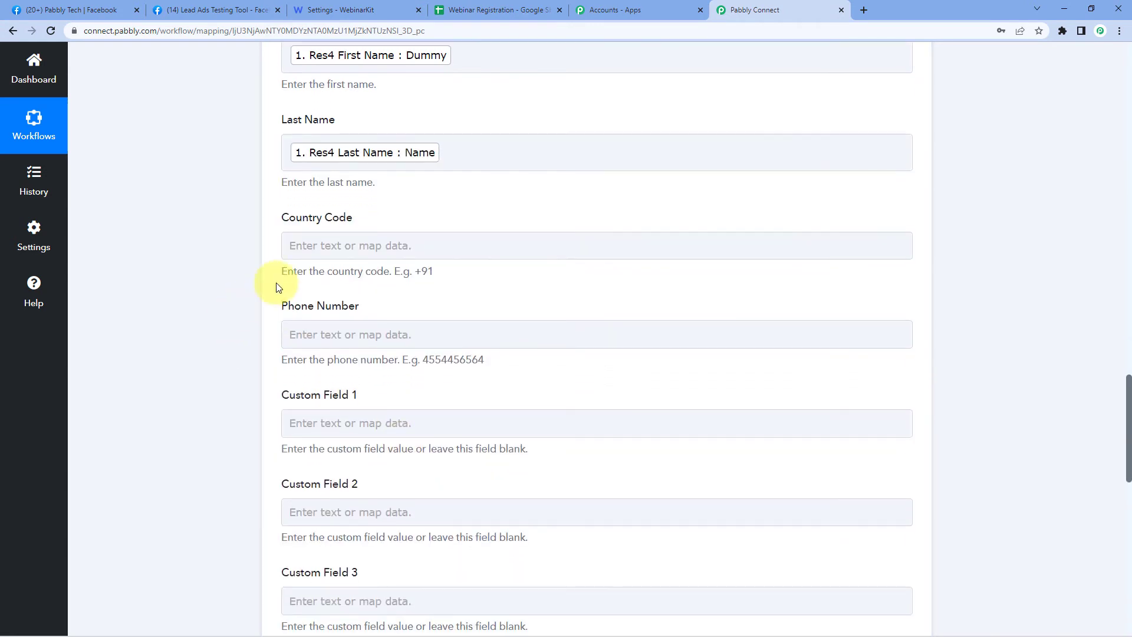
# - Leave Country Code empty and map the lead's Res4 Phone Number into Phone Number
pyautogui.click(326, 245)
pyautogui.click(319, 354)
pyautogui.scroll(-3, 425, 413)
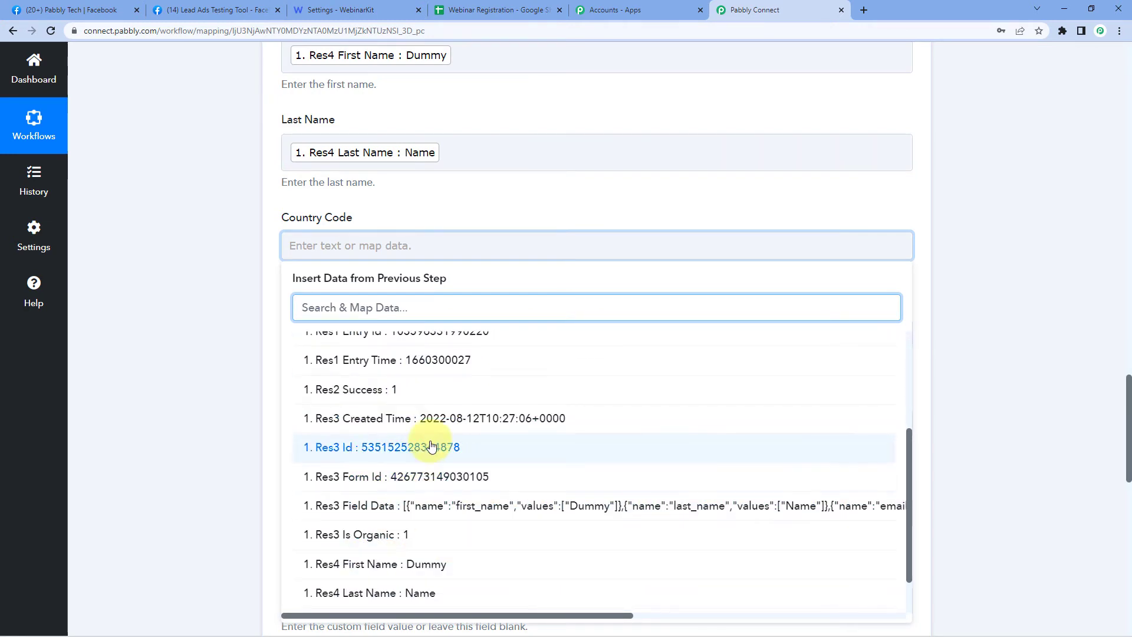
pyautogui.scroll(-2, 425, 487)
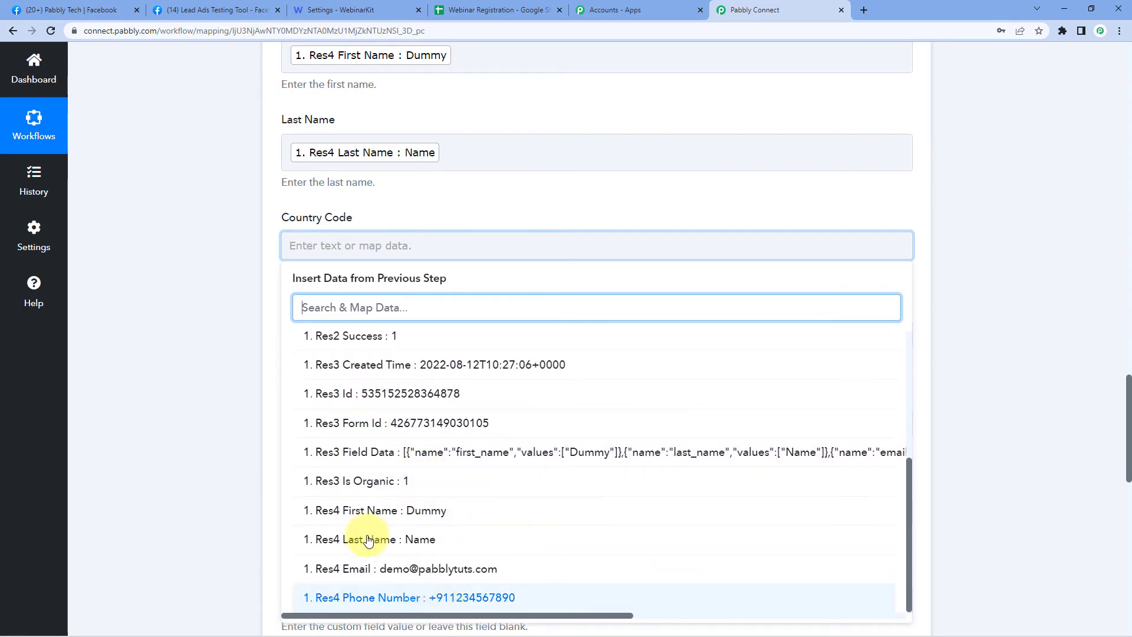
pyautogui.click(223, 417)
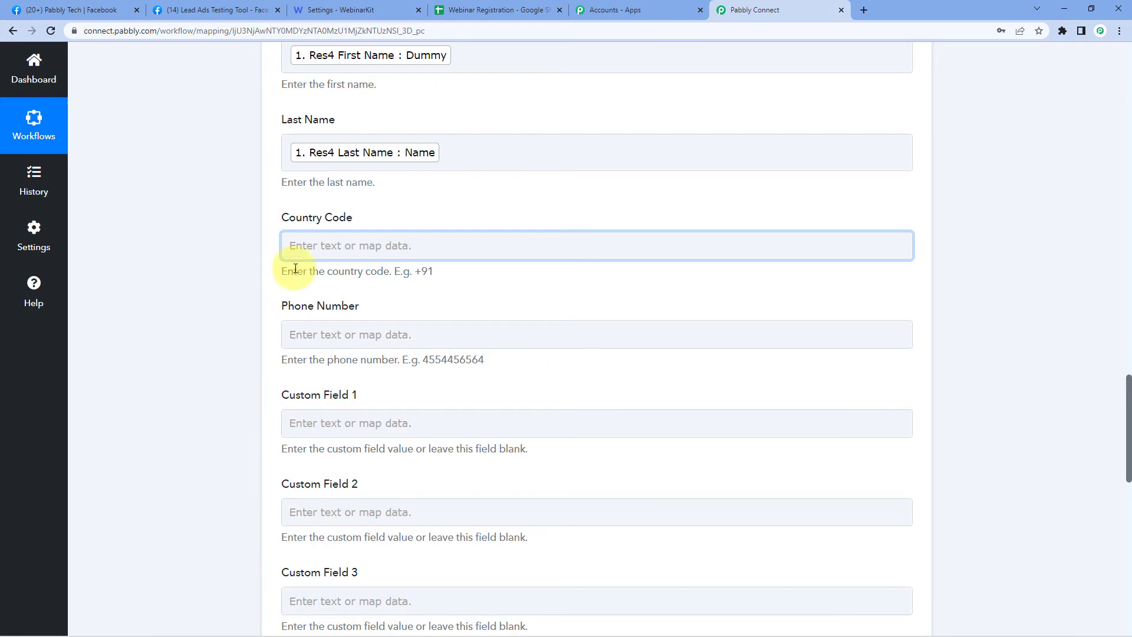
pyautogui.click(372, 333)
pyautogui.scroll(-3, 212, 322)
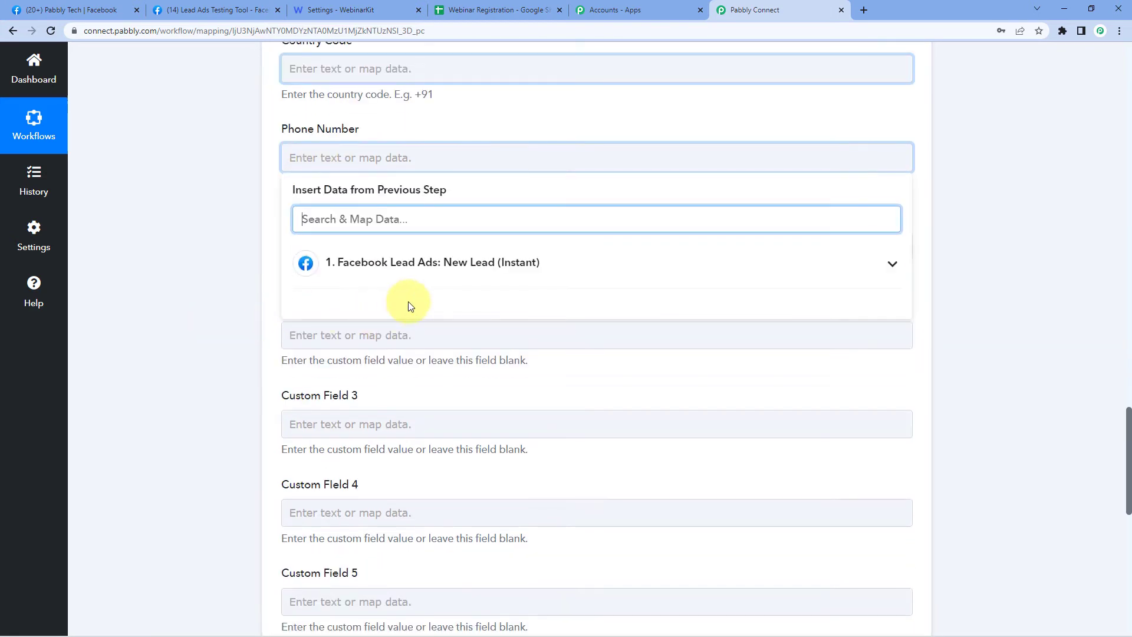
pyautogui.click(417, 273)
pyautogui.scroll(-1, 398, 426)
pyautogui.scroll(-2, 412, 471)
pyautogui.click(424, 586)
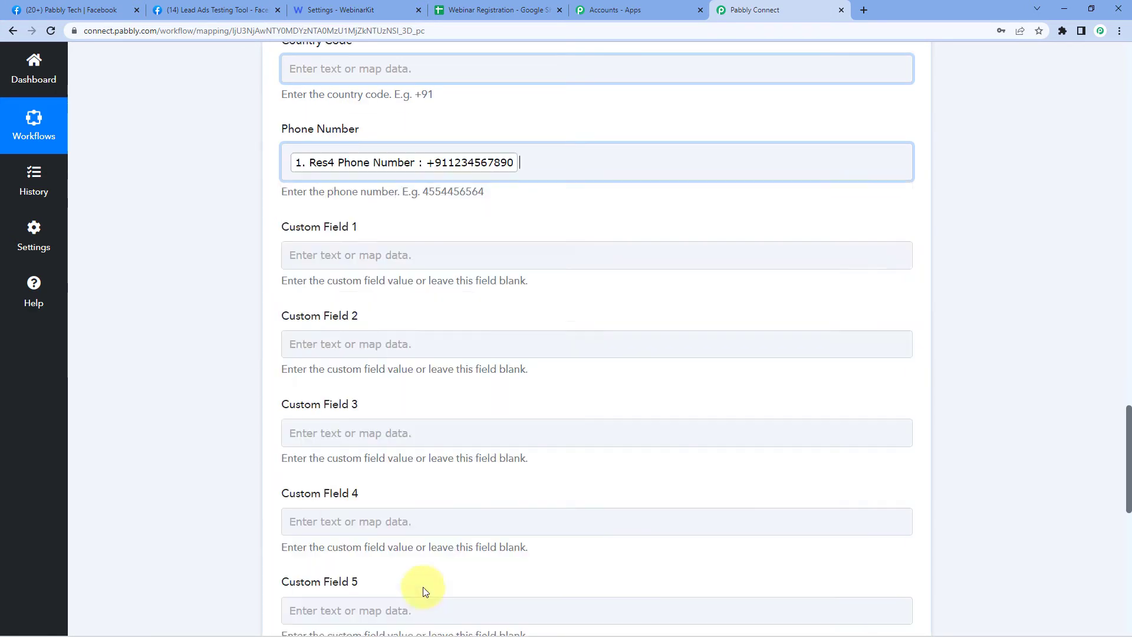
pyautogui.click(255, 312)
pyautogui.scroll(1, 255, 306)
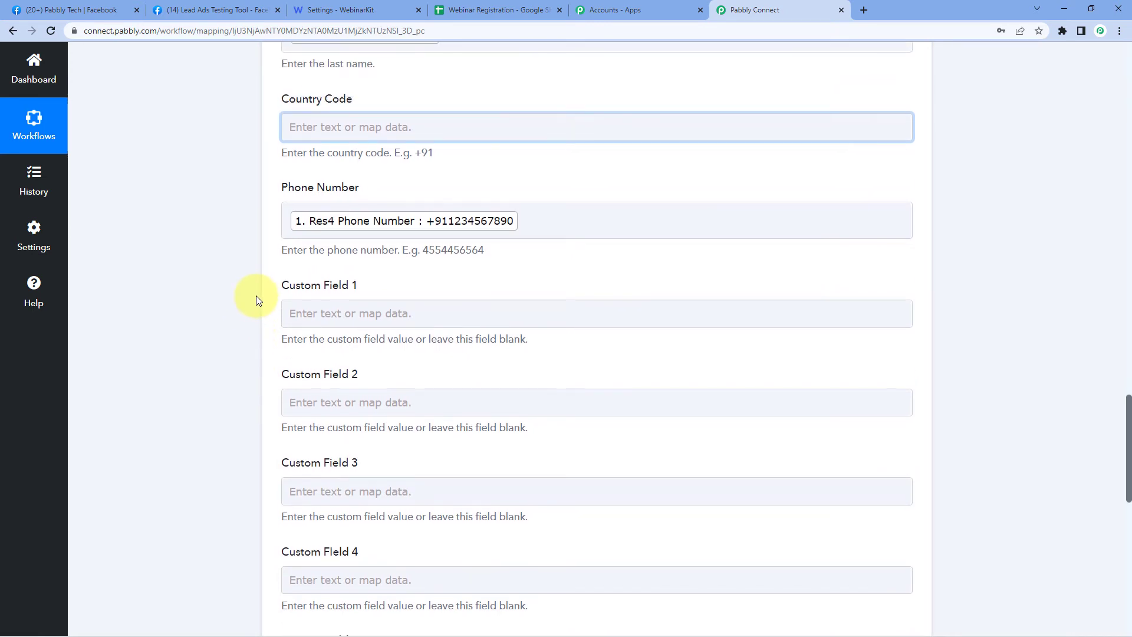
pyautogui.scroll(-2, 255, 301)
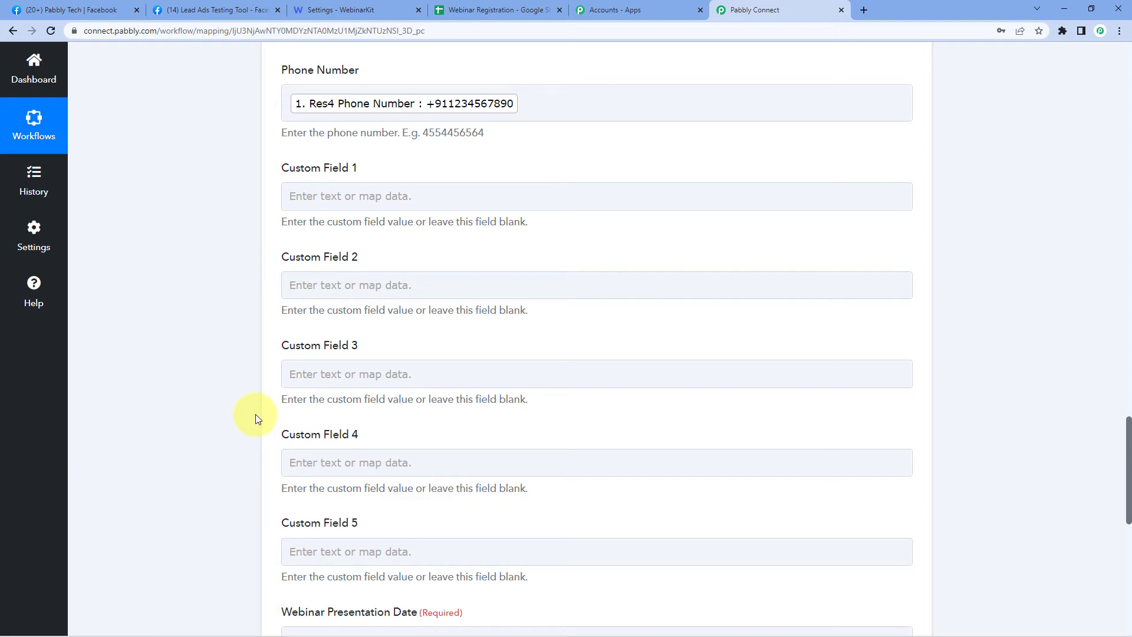
# - Copy the help text's example date 2025-06-22T02:45:00.000Z into Webinar Presentation Date
pyautogui.scroll(-5, 256, 417)
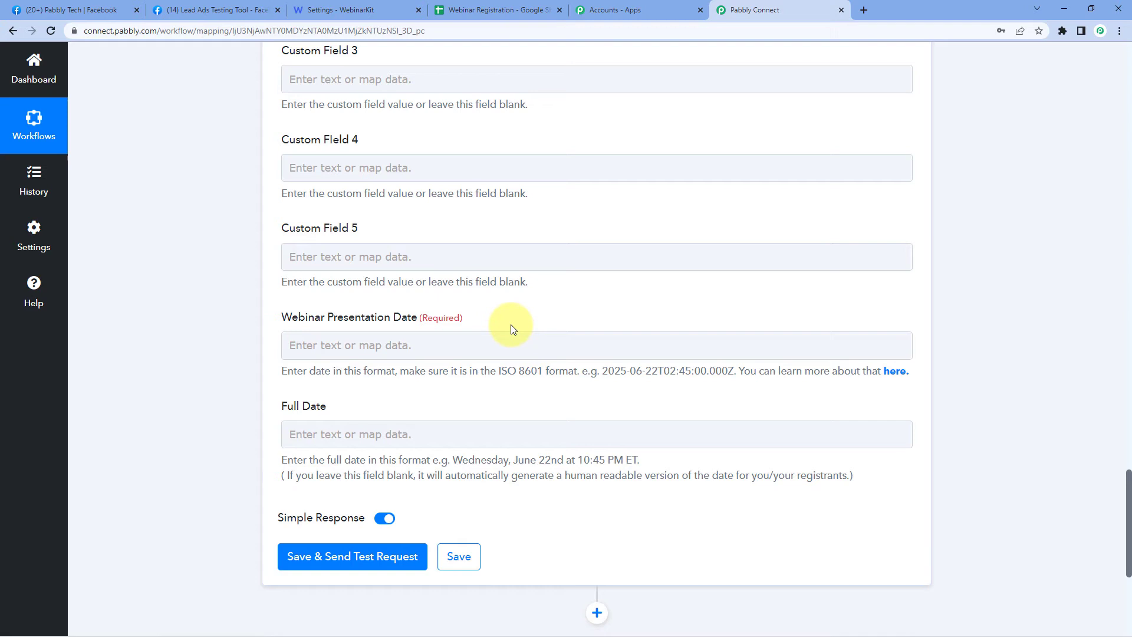
pyautogui.click(494, 343)
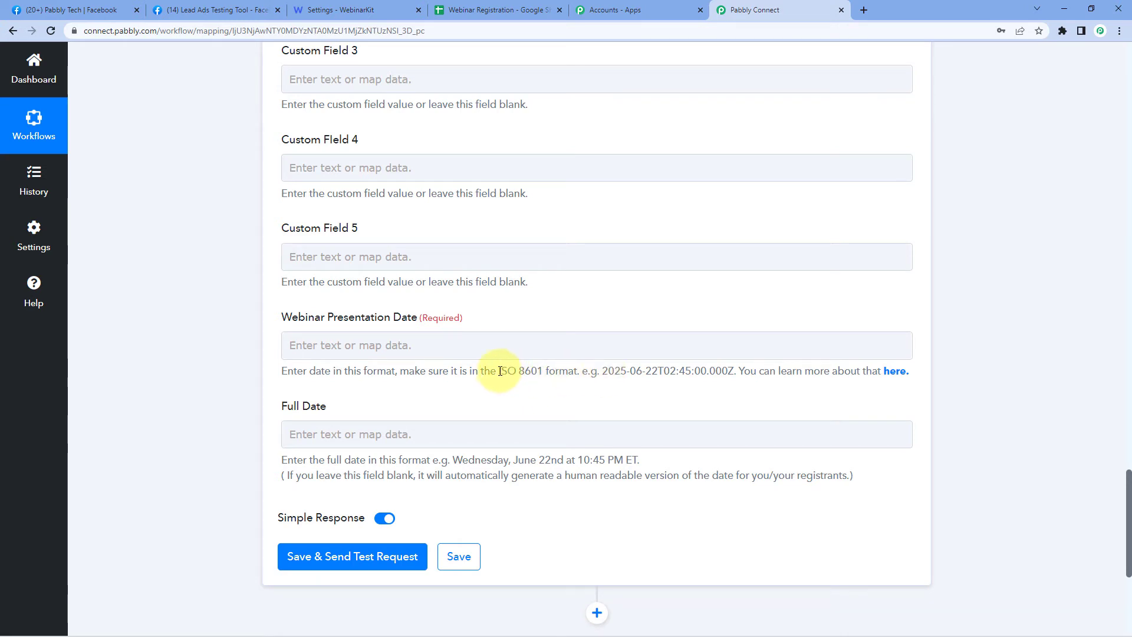
pyautogui.moveTo(499, 371); pyautogui.dragTo(726, 372)
pyautogui.click(601, 371)
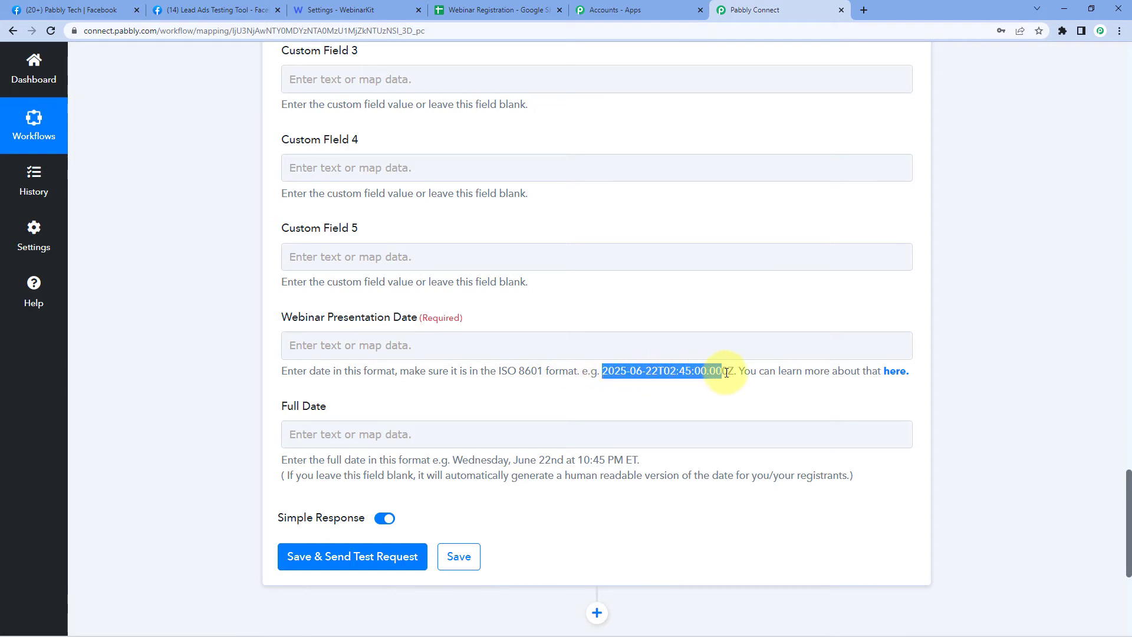
pyautogui.hotkey('ctrl', 'c')
pyautogui.click(392, 345)
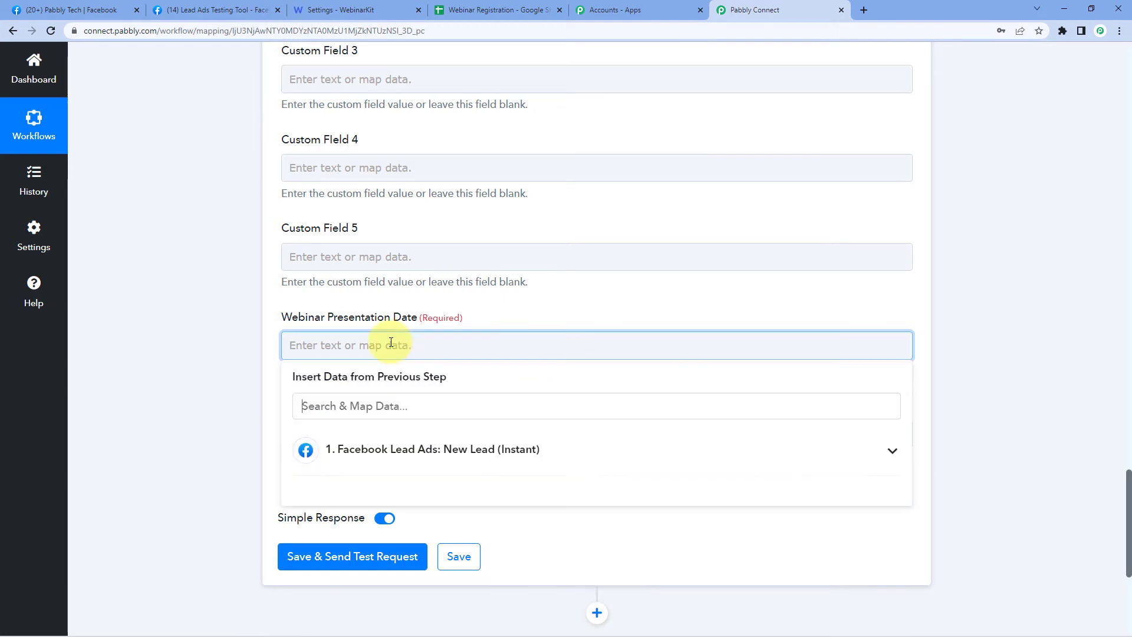
pyautogui.hotkey('ctrl', 'v')
pyautogui.click(522, 306)
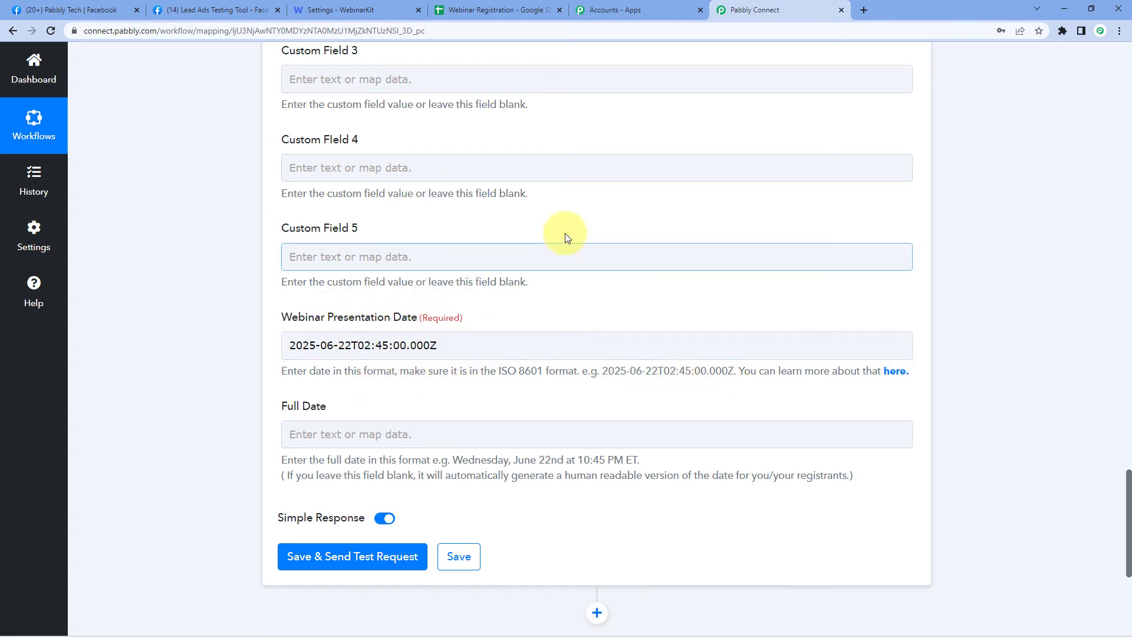
pyautogui.click(321, 9)
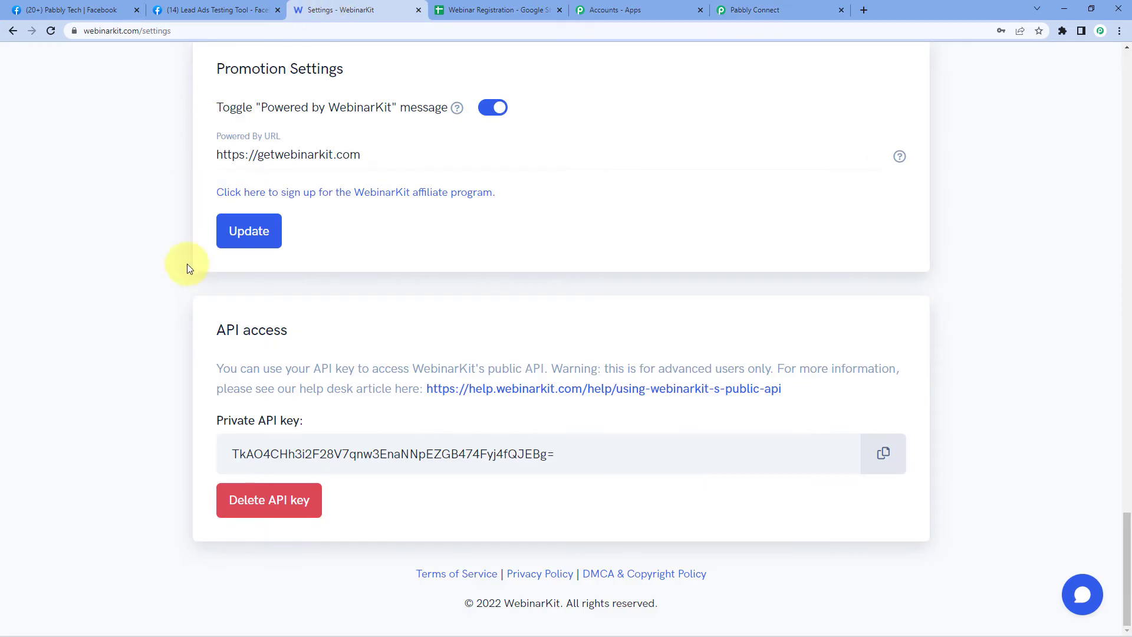
# - Open the Developers Conference webinar for editing from the WebinarKit webinar list
pyautogui.scroll(5, 186, 263)
pyautogui.scroll(15, 175, 281)
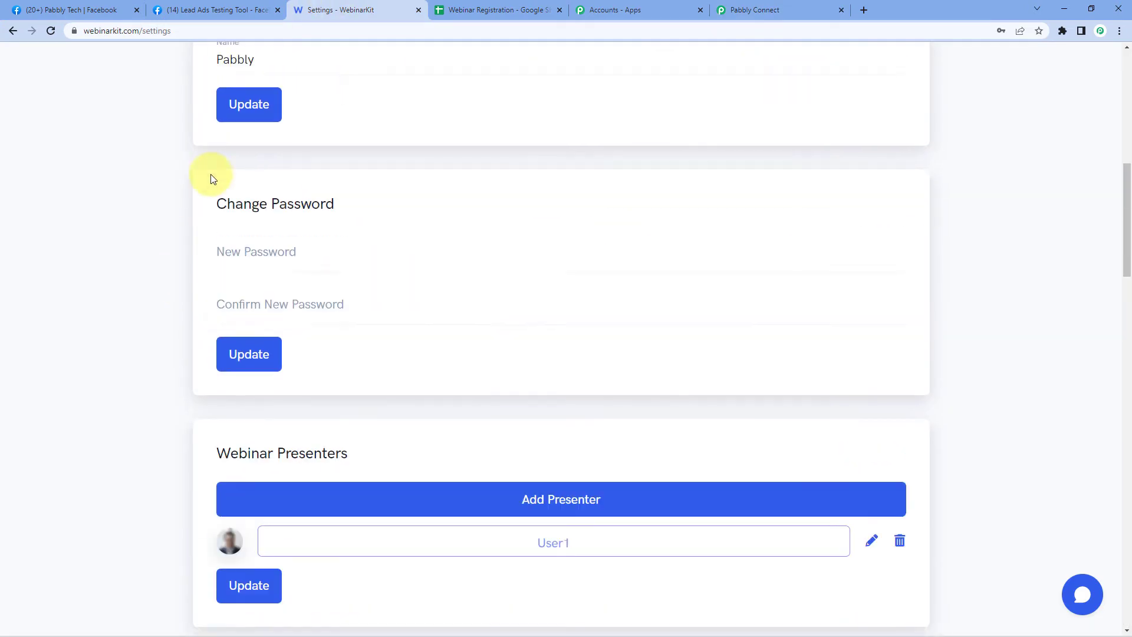
pyautogui.scroll(2, 196, 189)
pyautogui.click(234, 79)
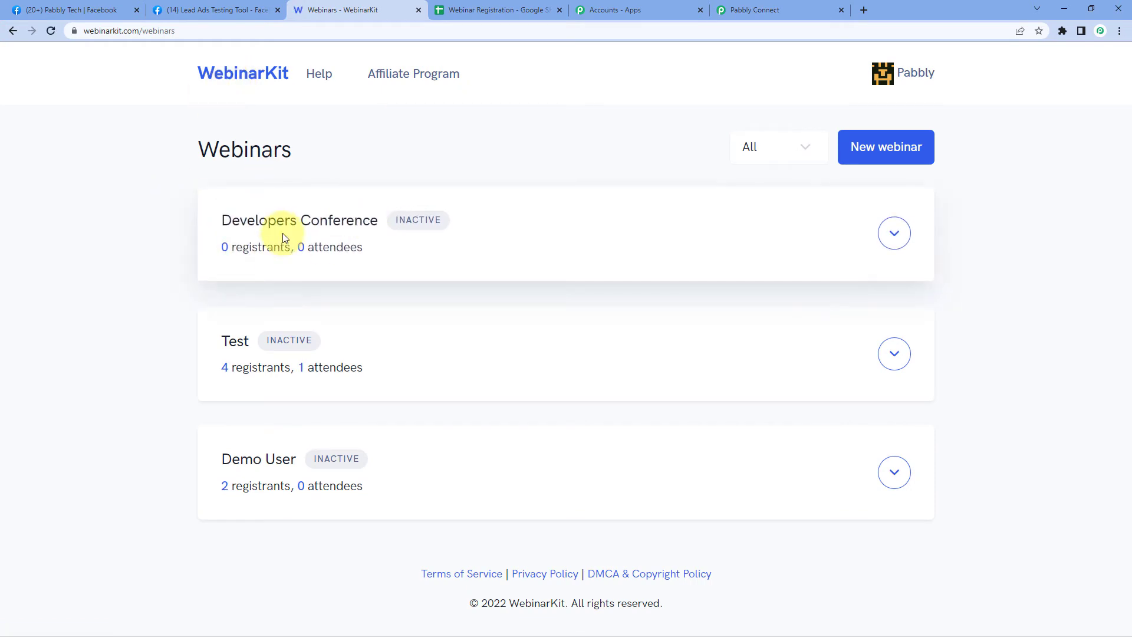
pyautogui.click(894, 233)
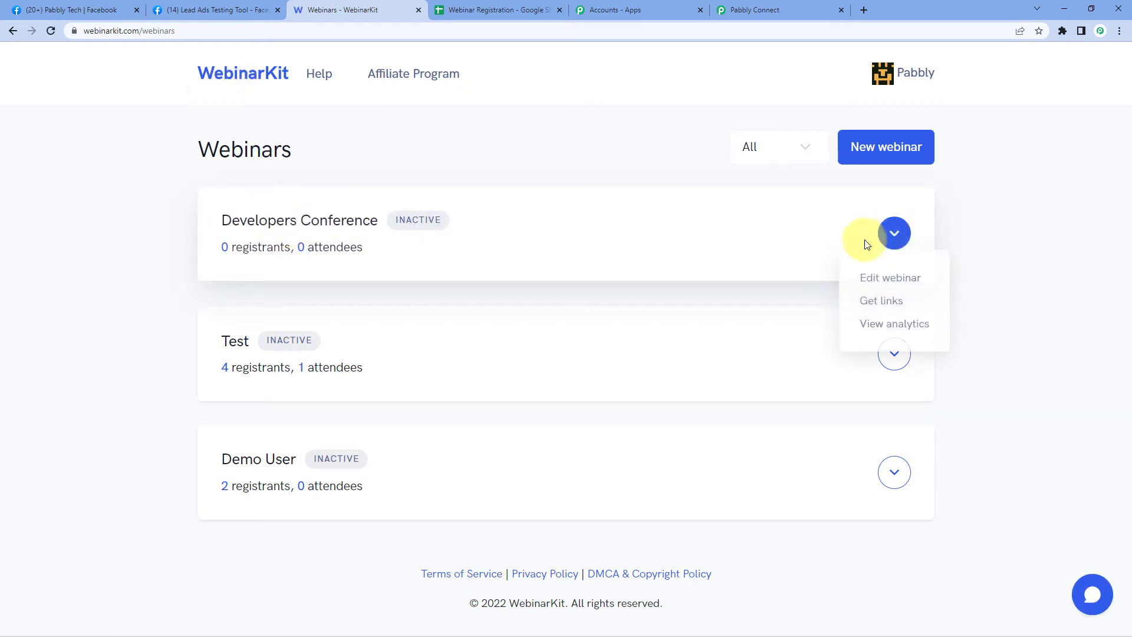
pyautogui.click(875, 277)
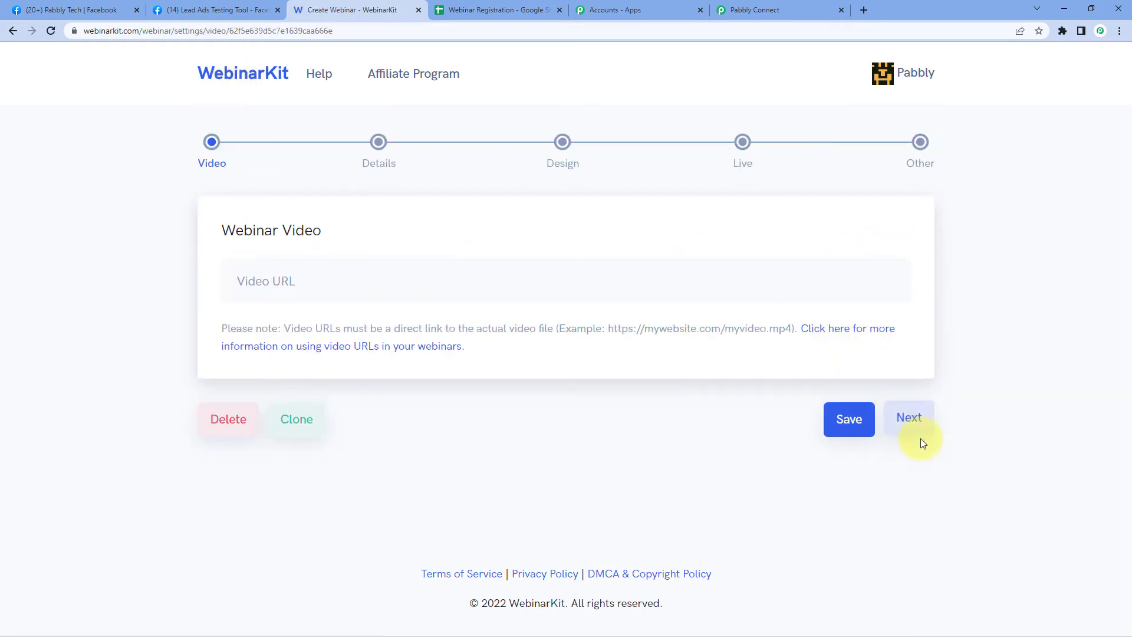
# - Set it to one specific date, 15 August 2022 at 12:00 PM Asia/Kolkata, and save
pyautogui.scroll(-5, 126, 331)
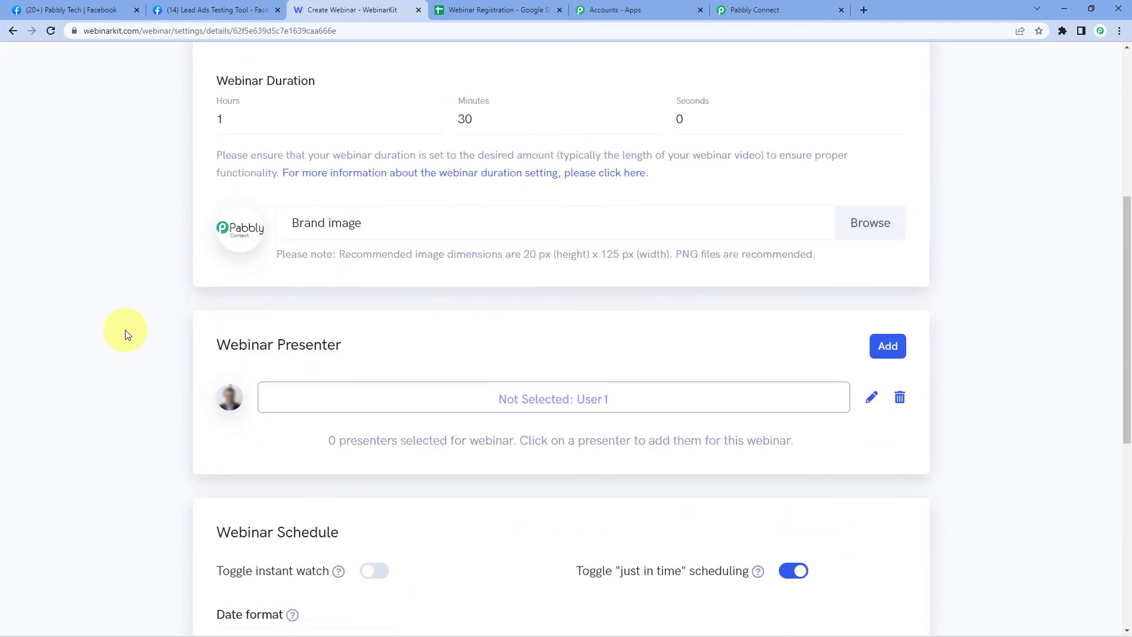
pyautogui.scroll(-7, 126, 331)
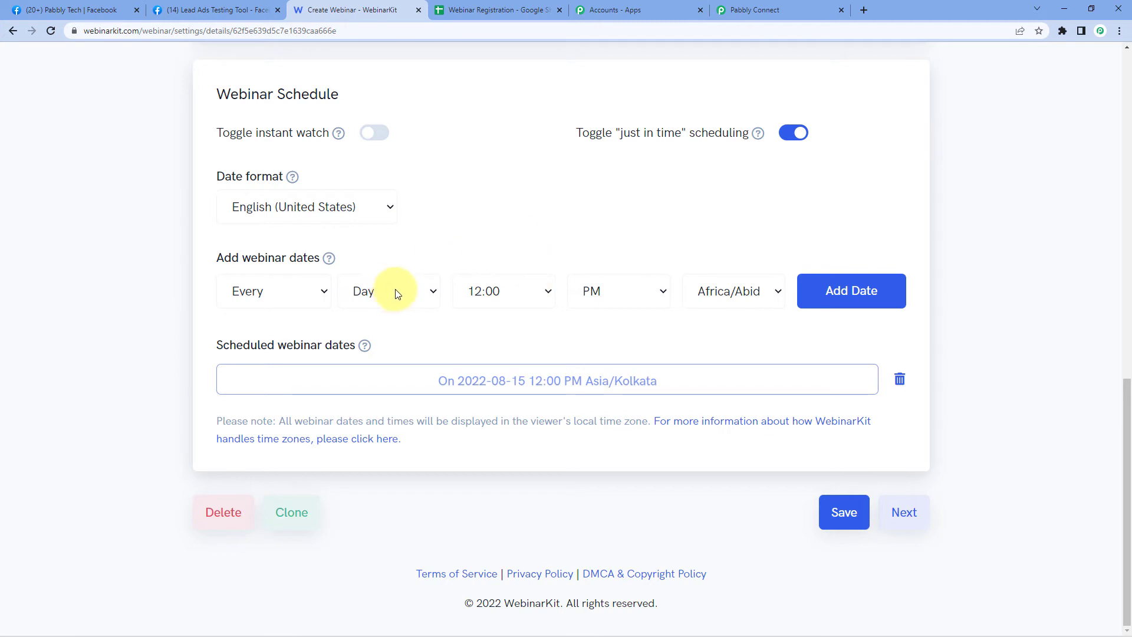
pyautogui.click(300, 304)
pyautogui.click(250, 331)
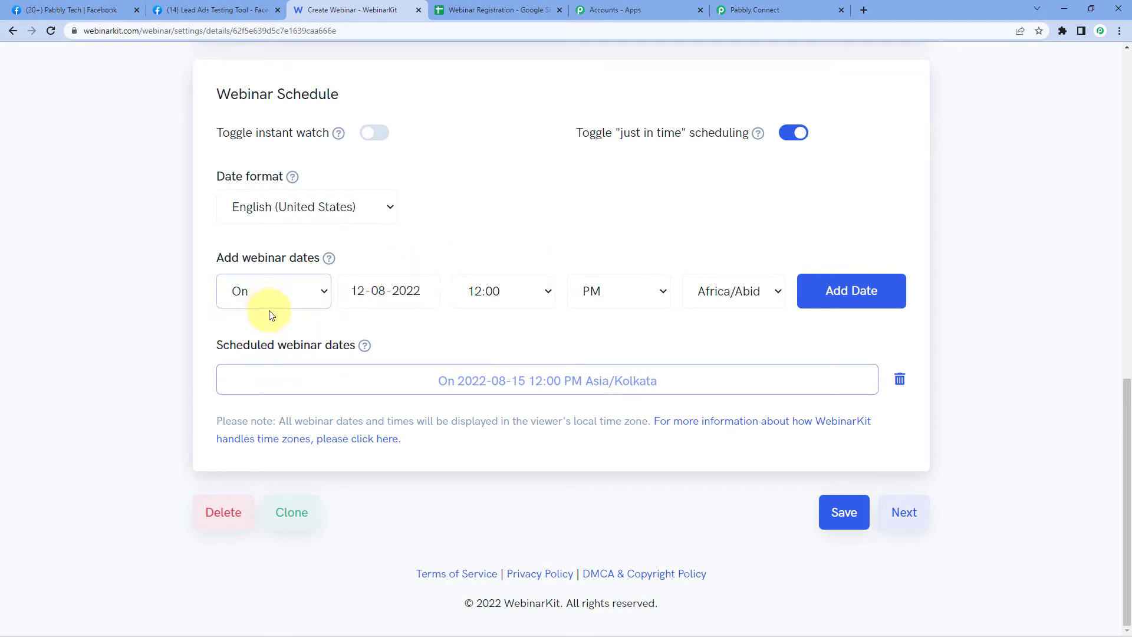
pyautogui.click(361, 289)
pyautogui.click(355, 415)
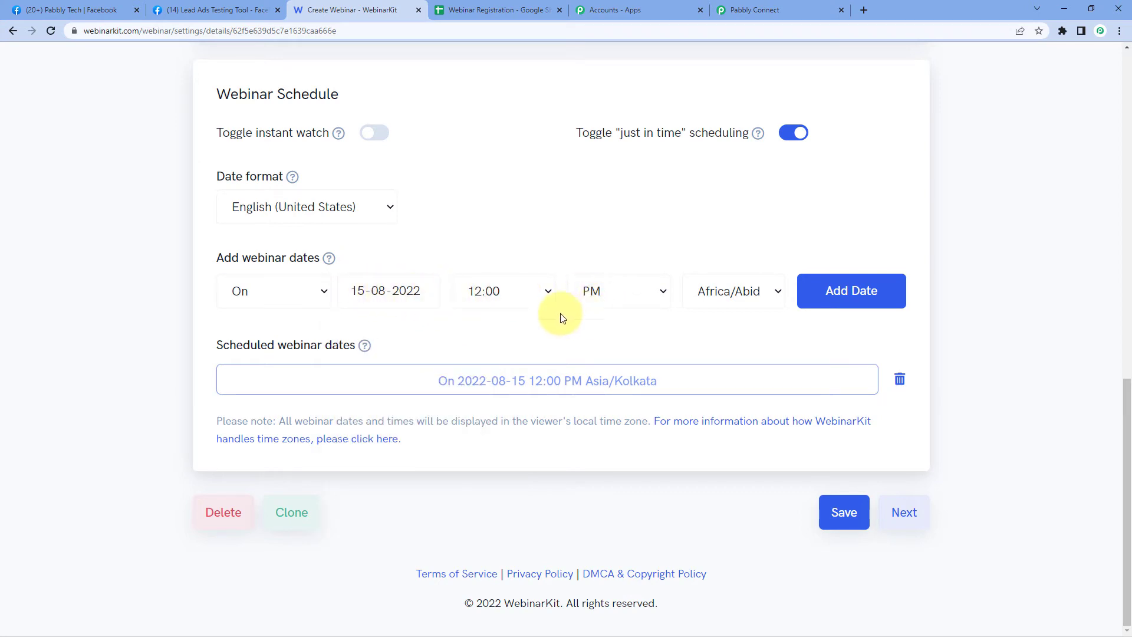
pyautogui.click(751, 290)
pyautogui.scroll(-20, 784, 401)
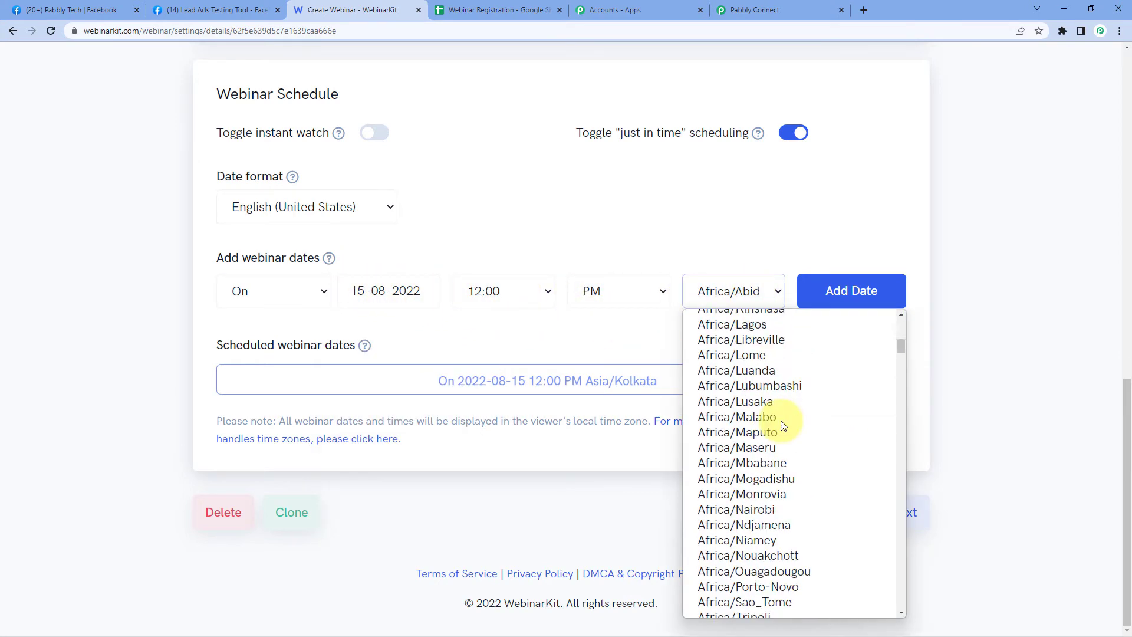
pyautogui.scroll(-20, 781, 422)
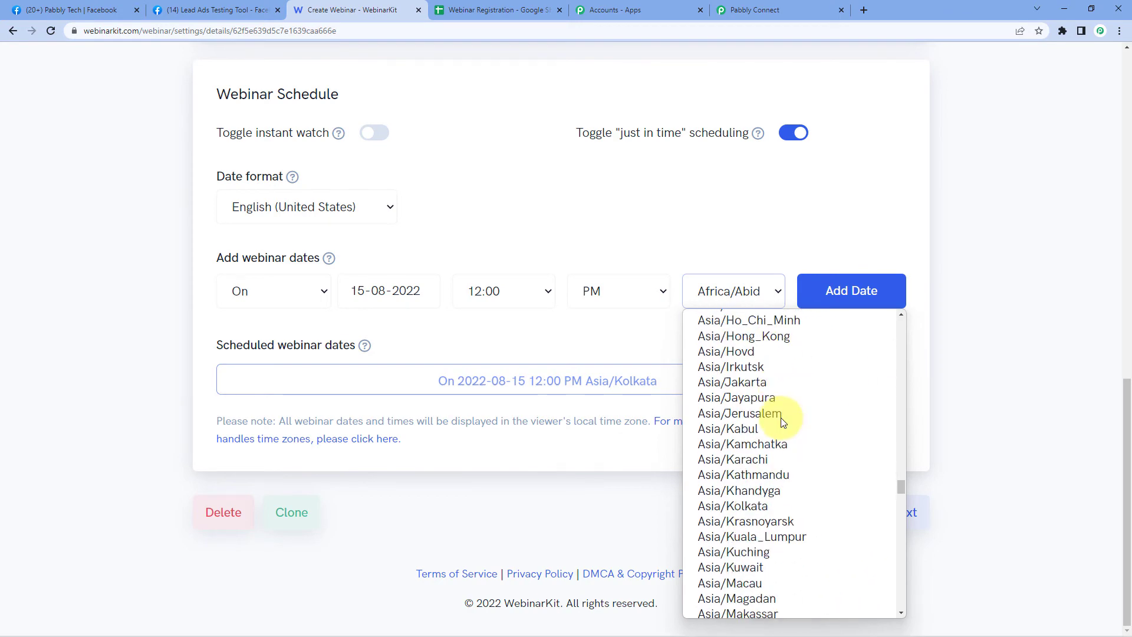
pyautogui.scroll(3, 773, 407)
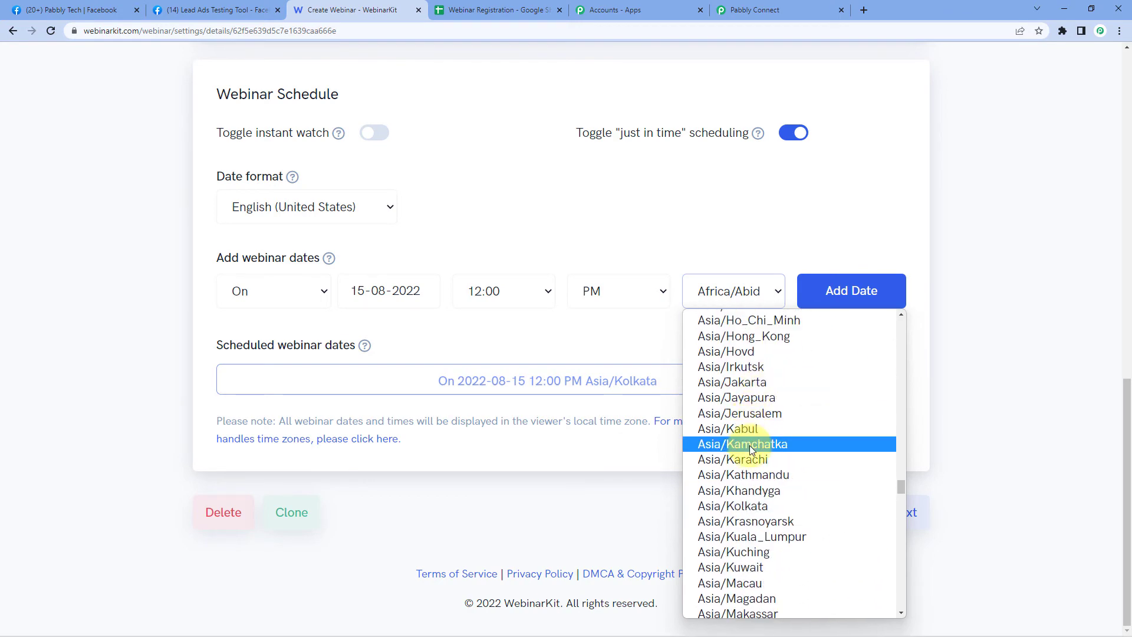
pyautogui.scroll(-3, 752, 457)
pyautogui.scroll(3, 732, 407)
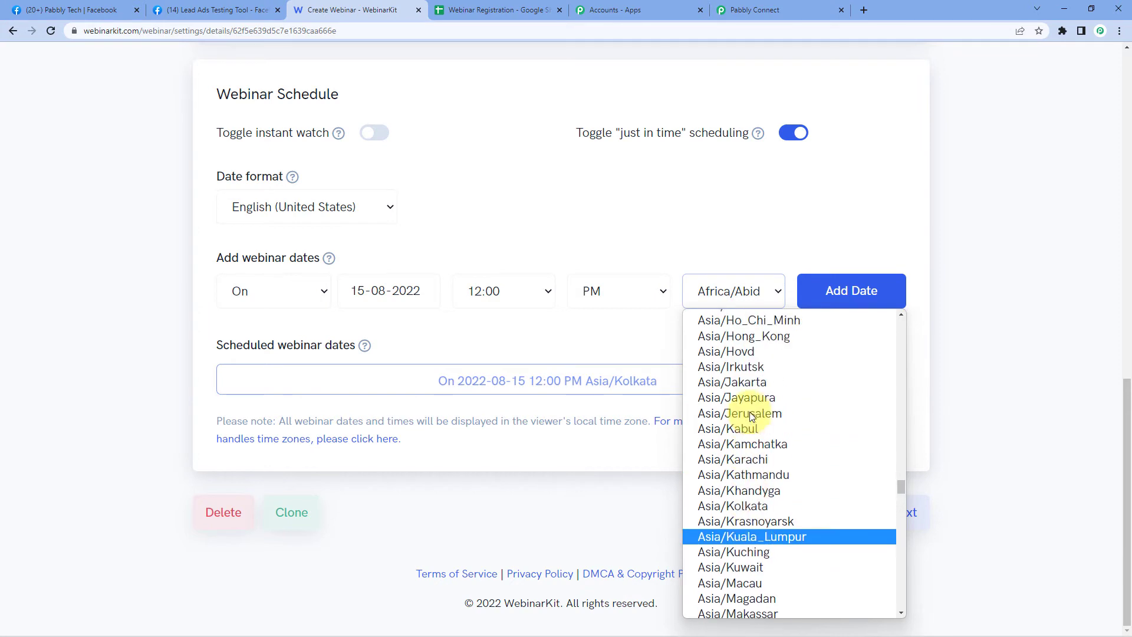
pyautogui.click(760, 505)
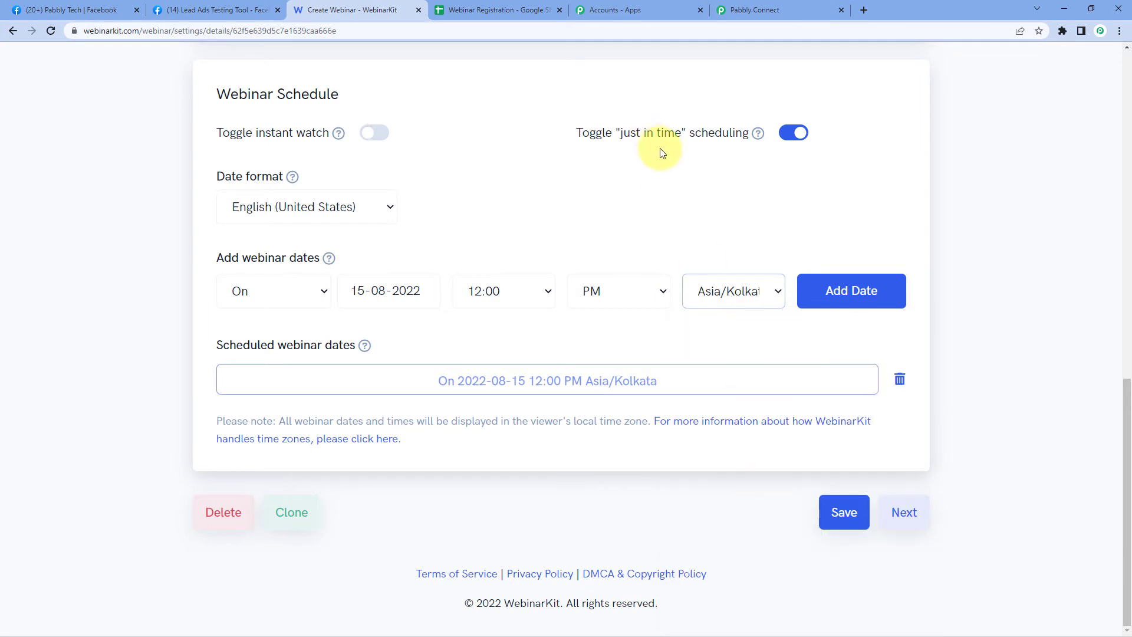
pyautogui.click(834, 511)
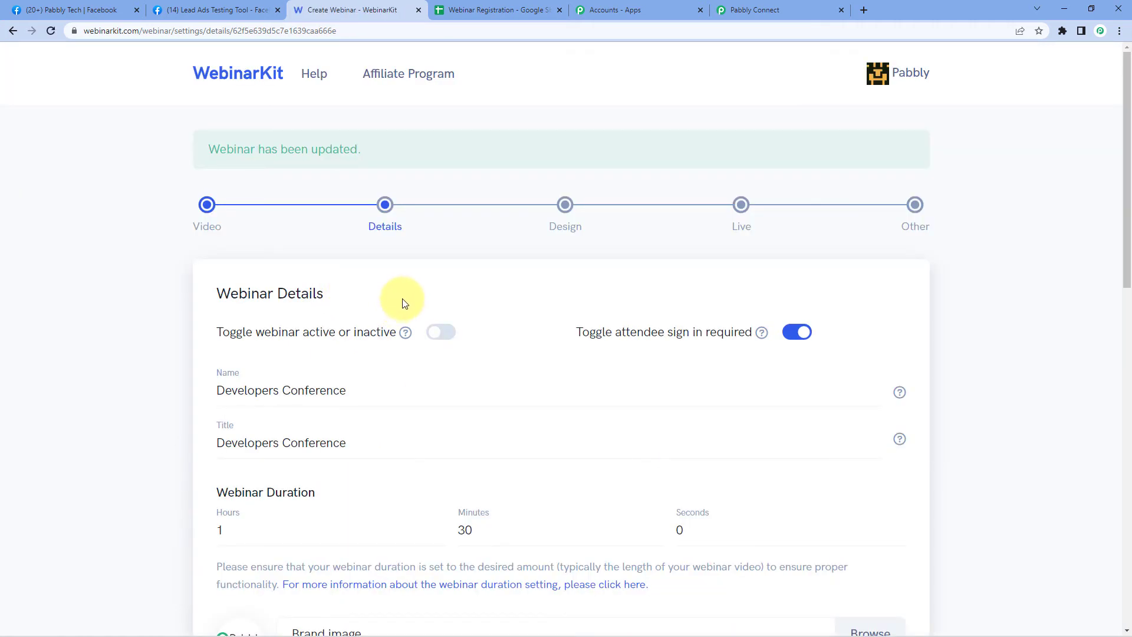
pyautogui.click(769, 10)
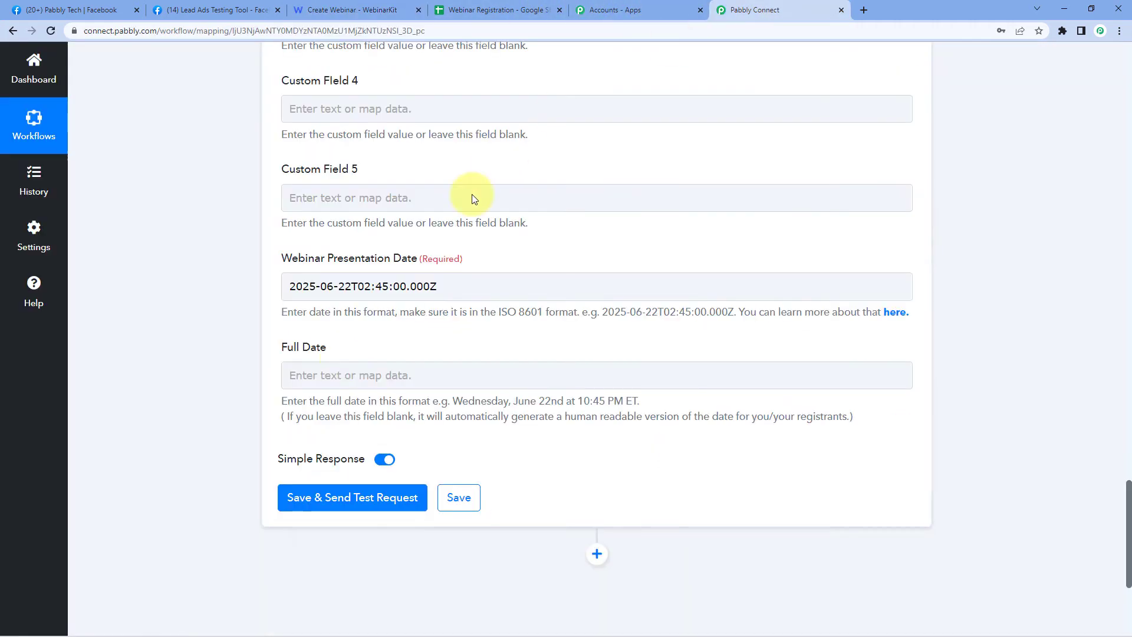
# - Change the Webinar Presentation Date value to 2022-08-15T12:00:00.000Z
pyautogui.click(308, 288)
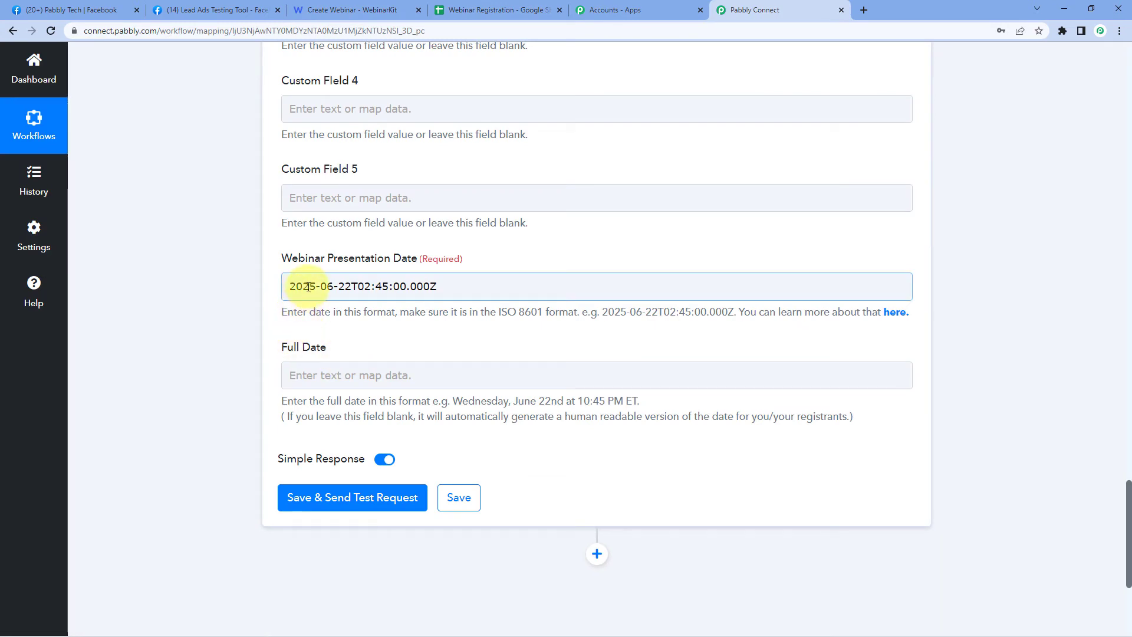
pyautogui.doubleClick(308, 287)
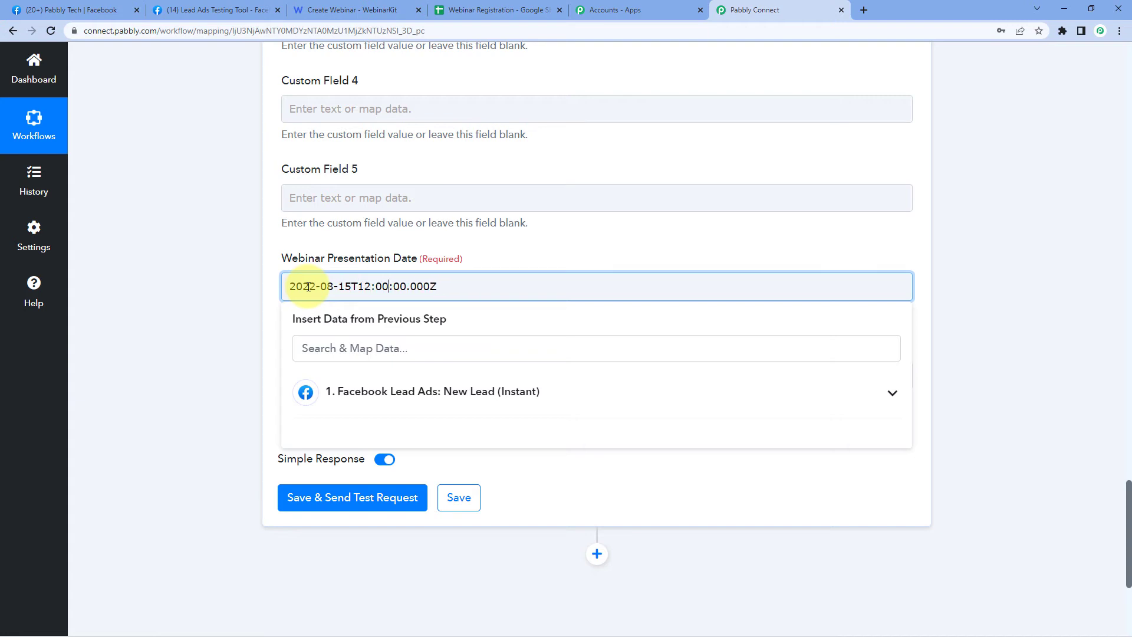
pyautogui.click(187, 296)
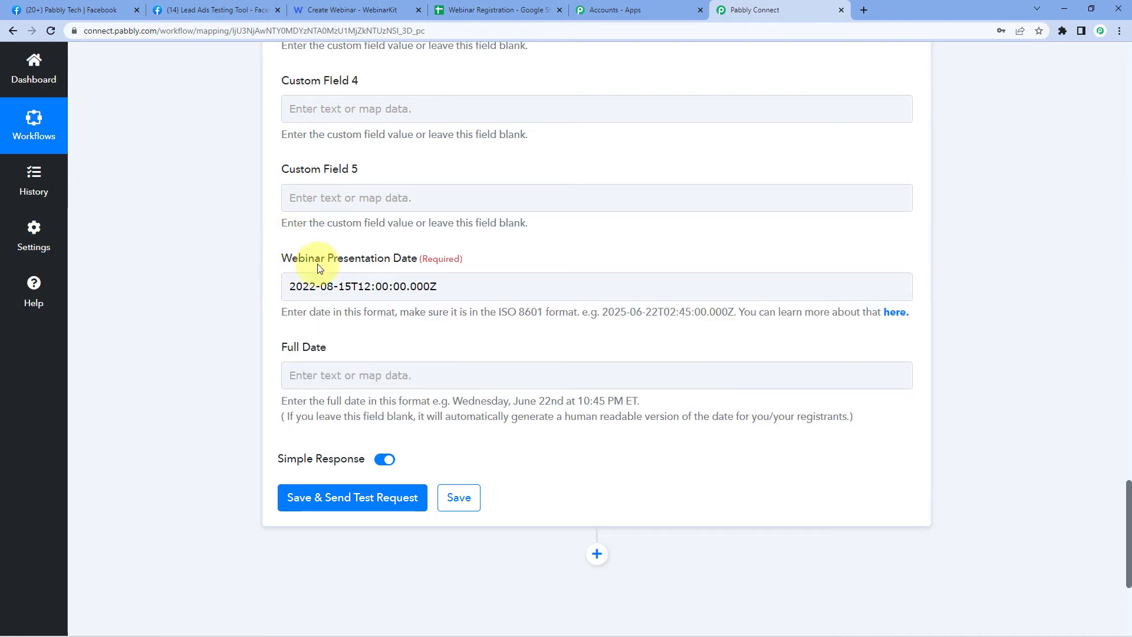
pyautogui.click(347, 289)
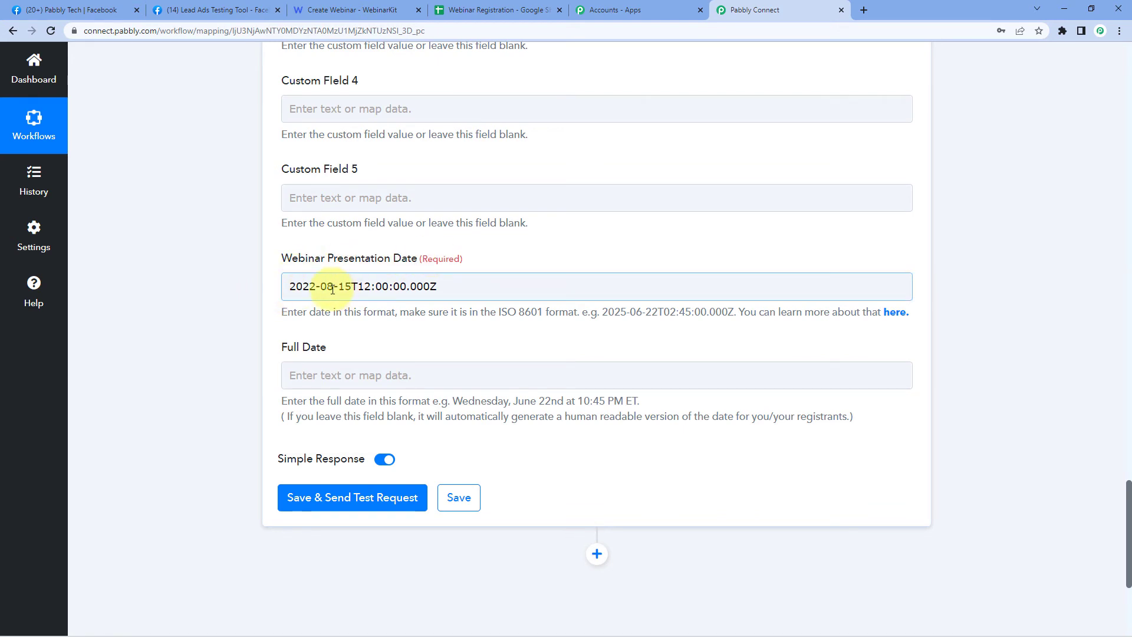
pyautogui.click(257, 293)
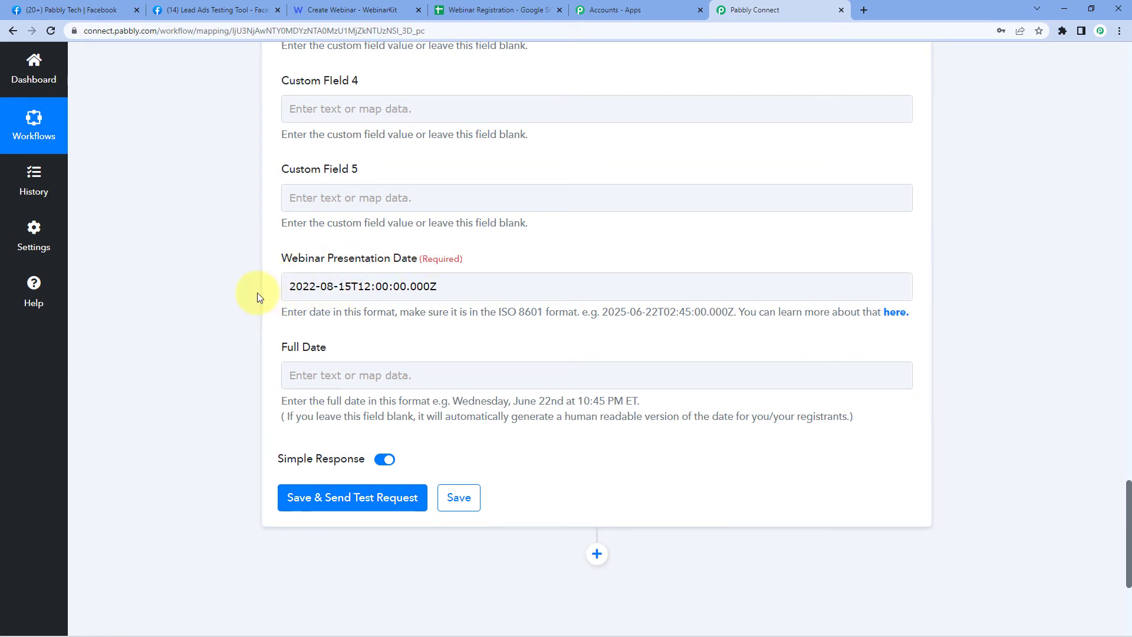
pyautogui.scroll(6, 257, 293)
pyautogui.scroll(-10, 171, 312)
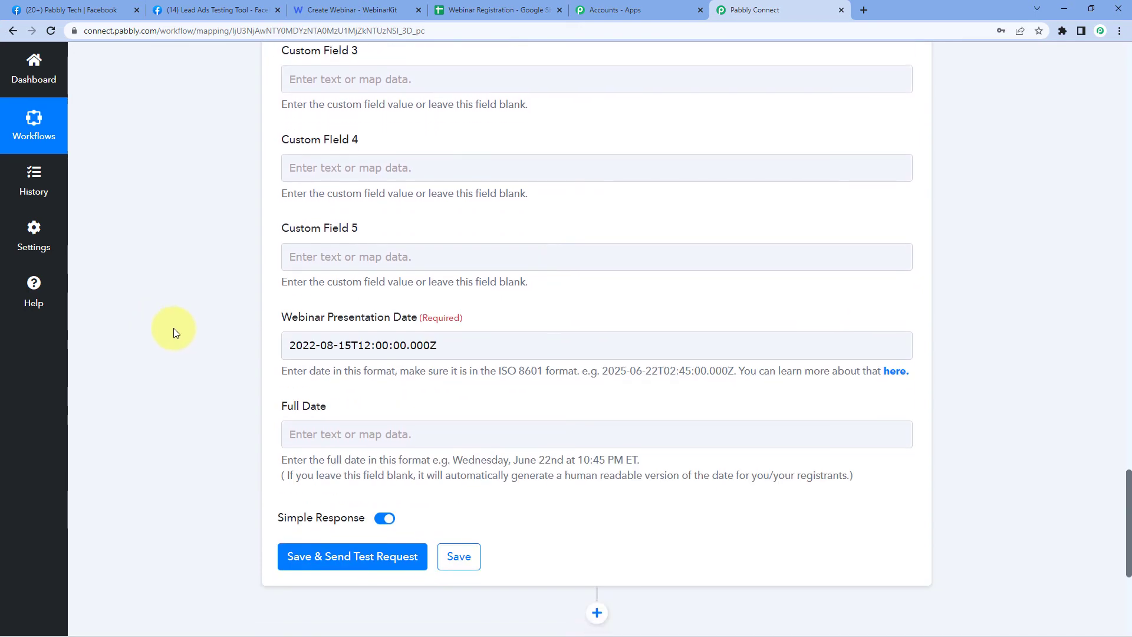
# - Save the WebinarKit step, send a test registration, and review the OK response dated Monday, August 15
pyautogui.click(351, 249)
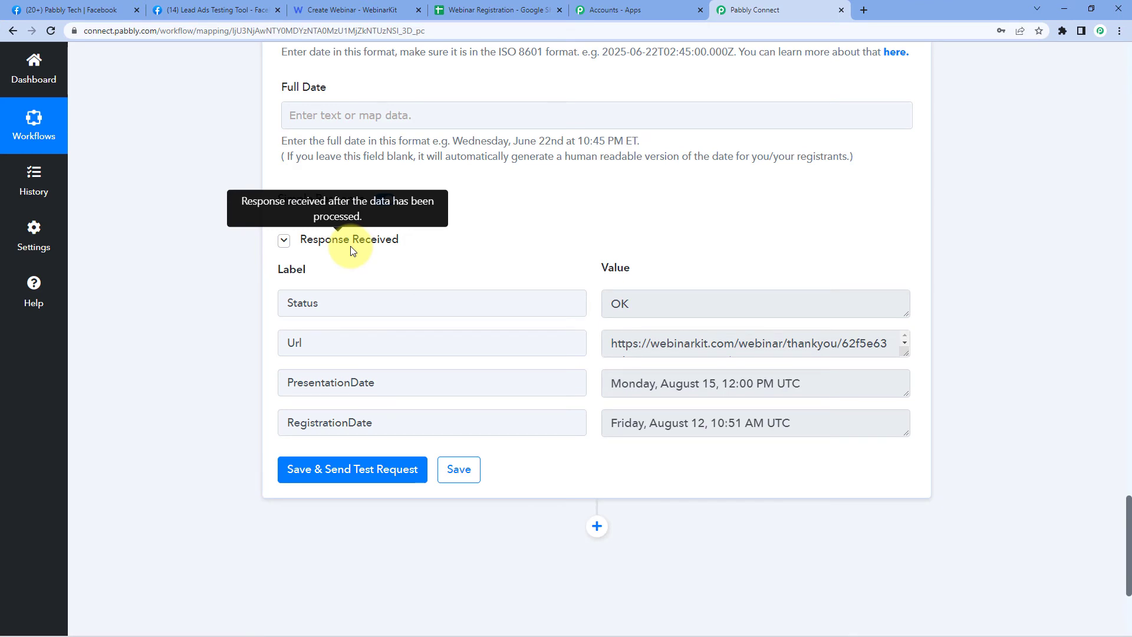
pyautogui.scroll(-1, 352, 250)
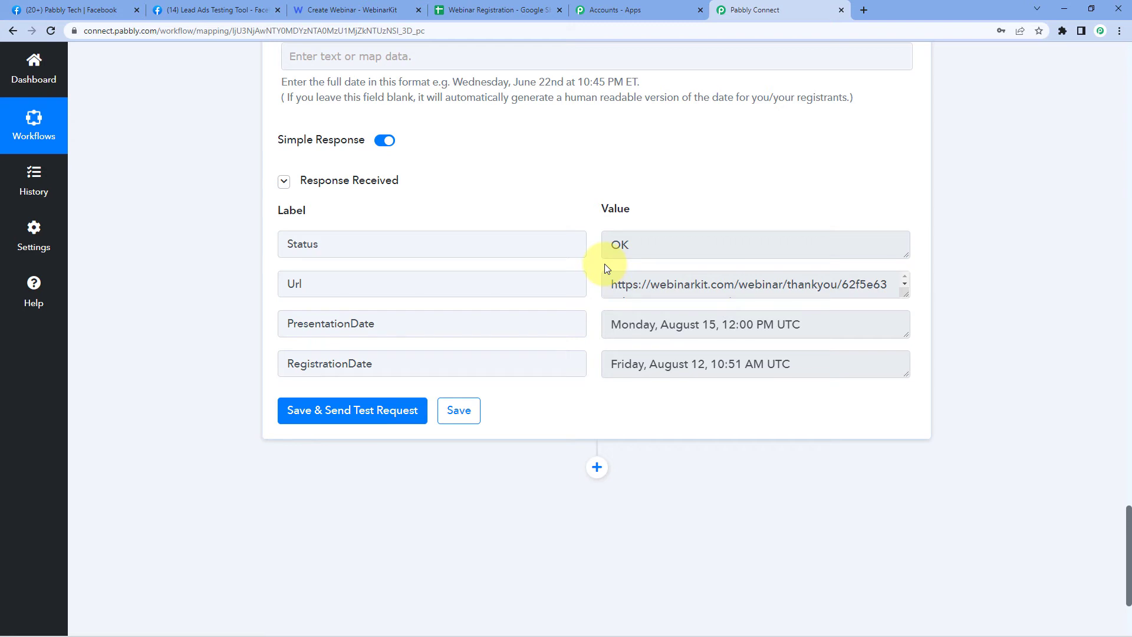
pyautogui.scroll(13, 480, 236)
pyautogui.scroll(10, 455, 246)
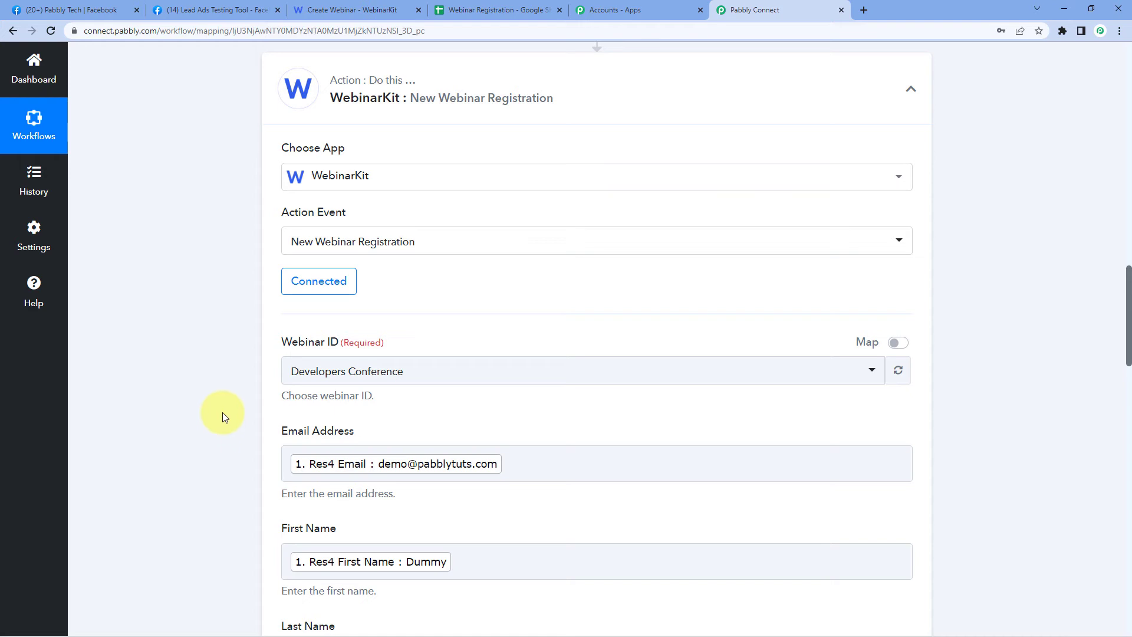
pyautogui.click(333, 10)
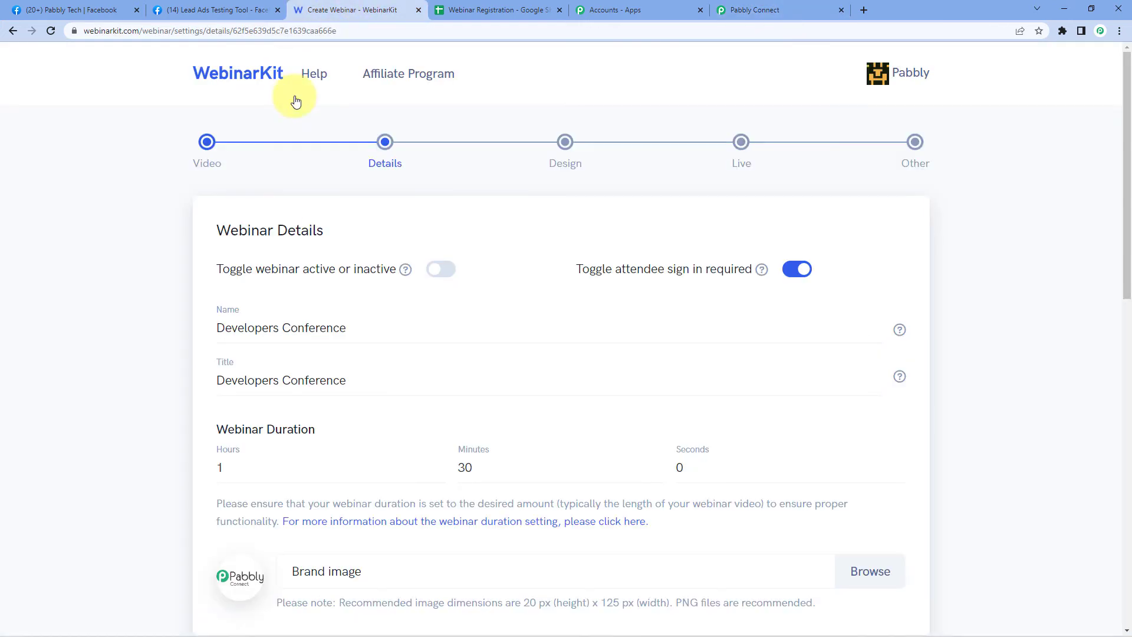
# - Find the test lead under Developers Conference analytics Registrants, then check the Webinar Registration sheet has no rows
pyautogui.click(255, 73)
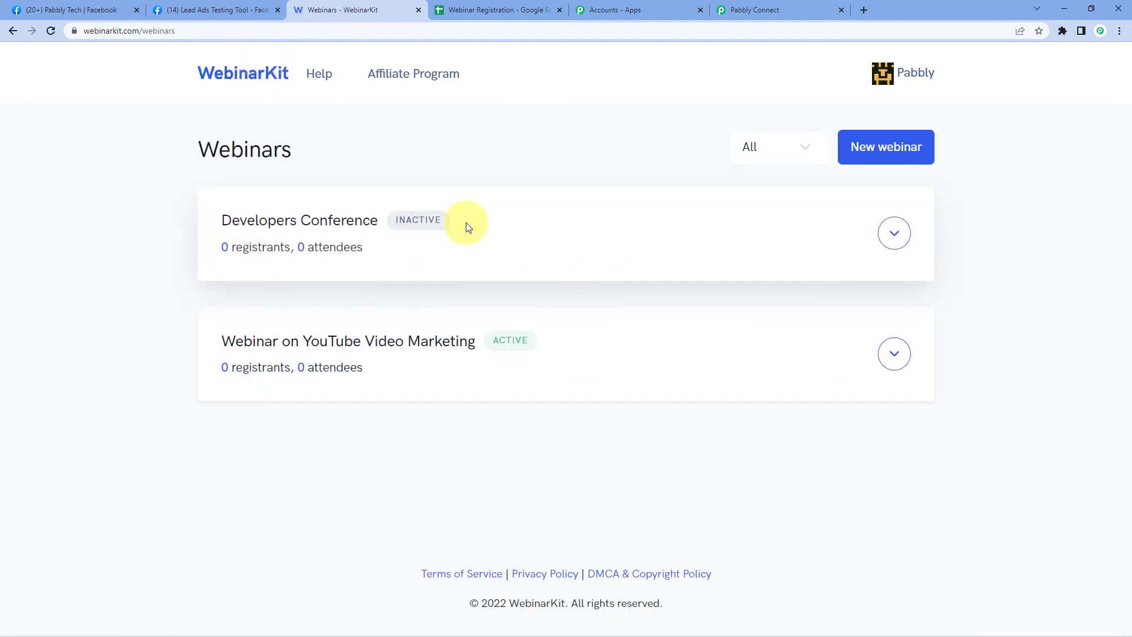
pyautogui.click(895, 235)
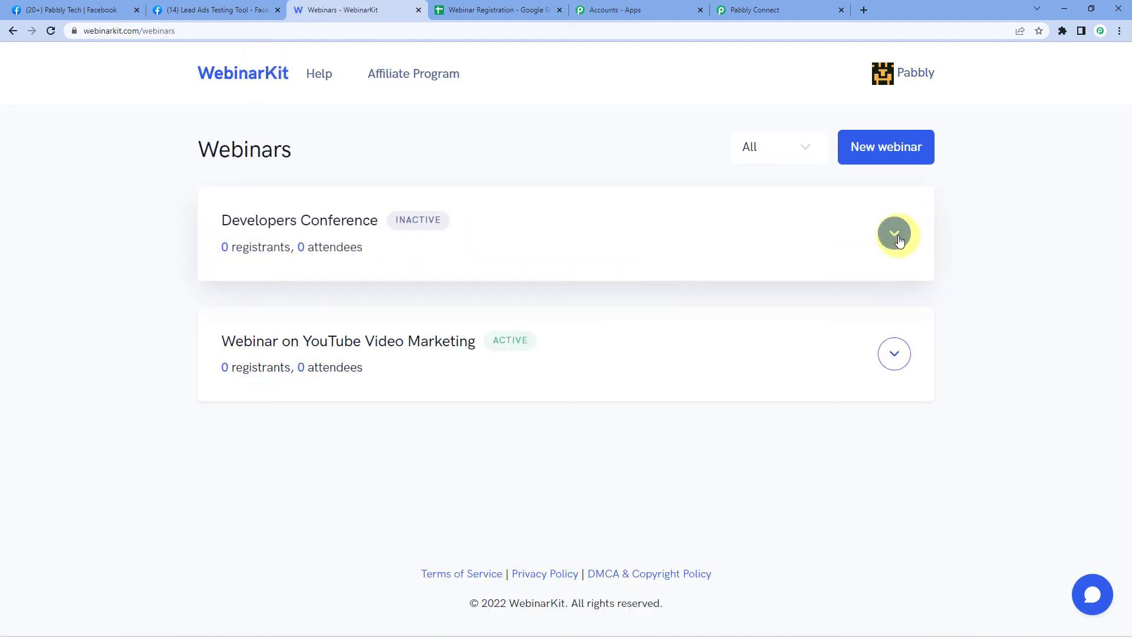
pyautogui.click(879, 325)
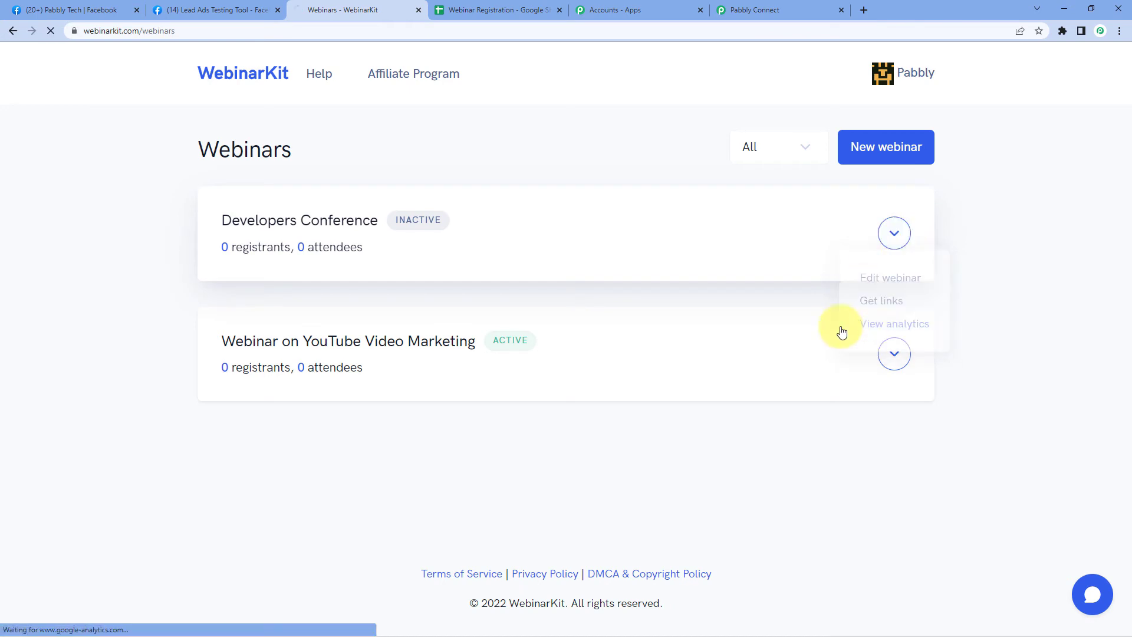
pyautogui.scroll(-15, 147, 359)
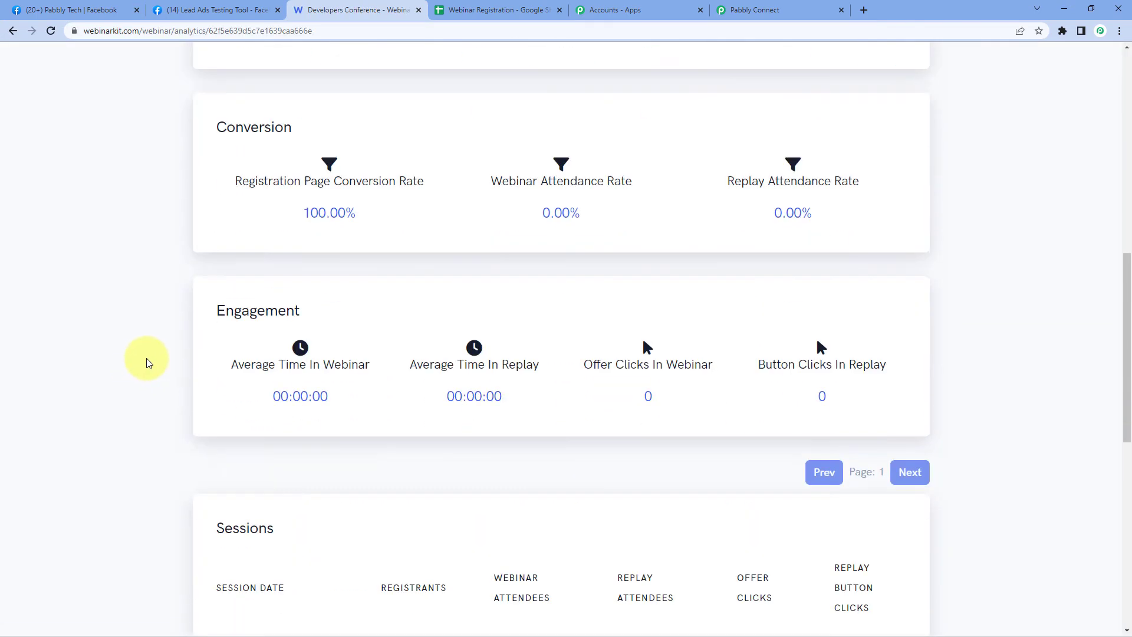
pyautogui.scroll(-5, 151, 360)
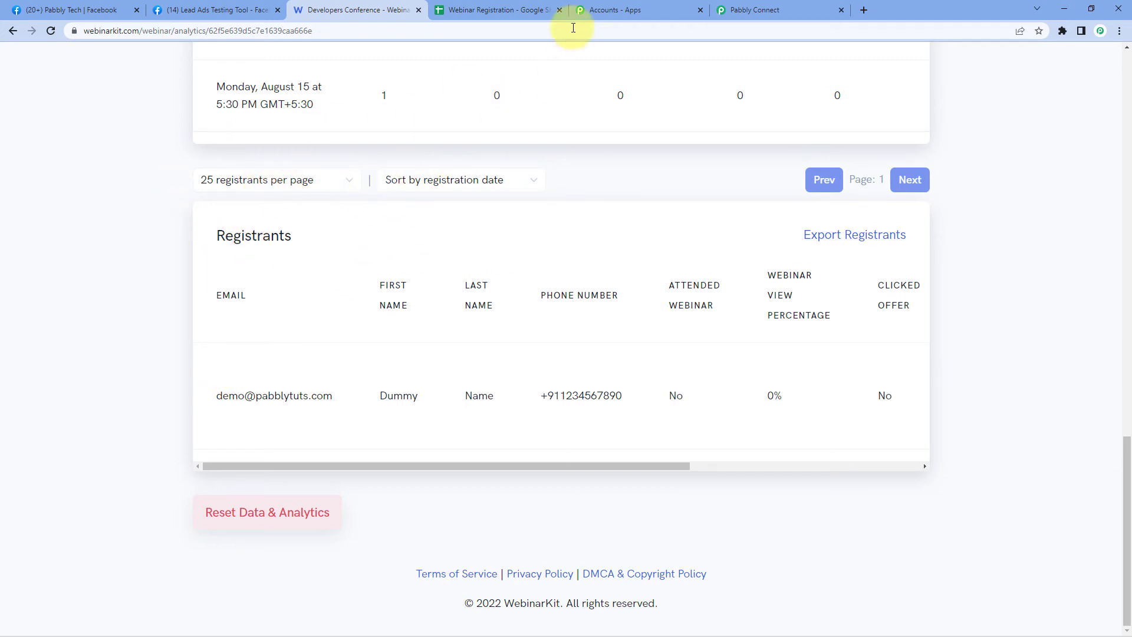
pyautogui.click(515, 6)
pyautogui.click(70, 177)
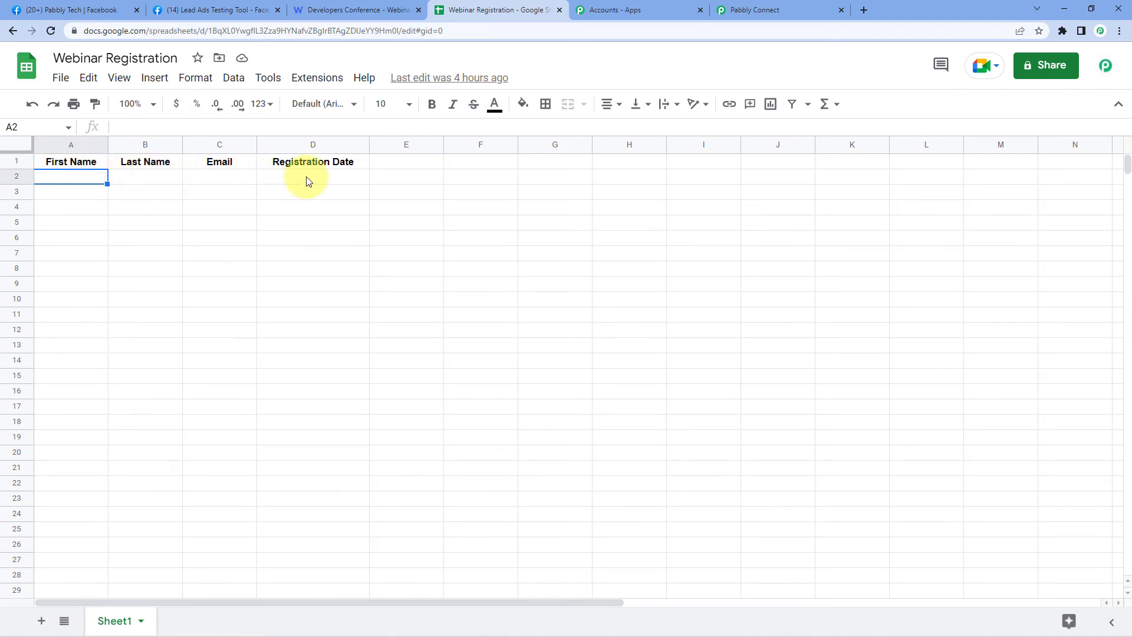
# - Add a third action step to the workflow below the WebinarKit registration step
pyautogui.click(787, 4)
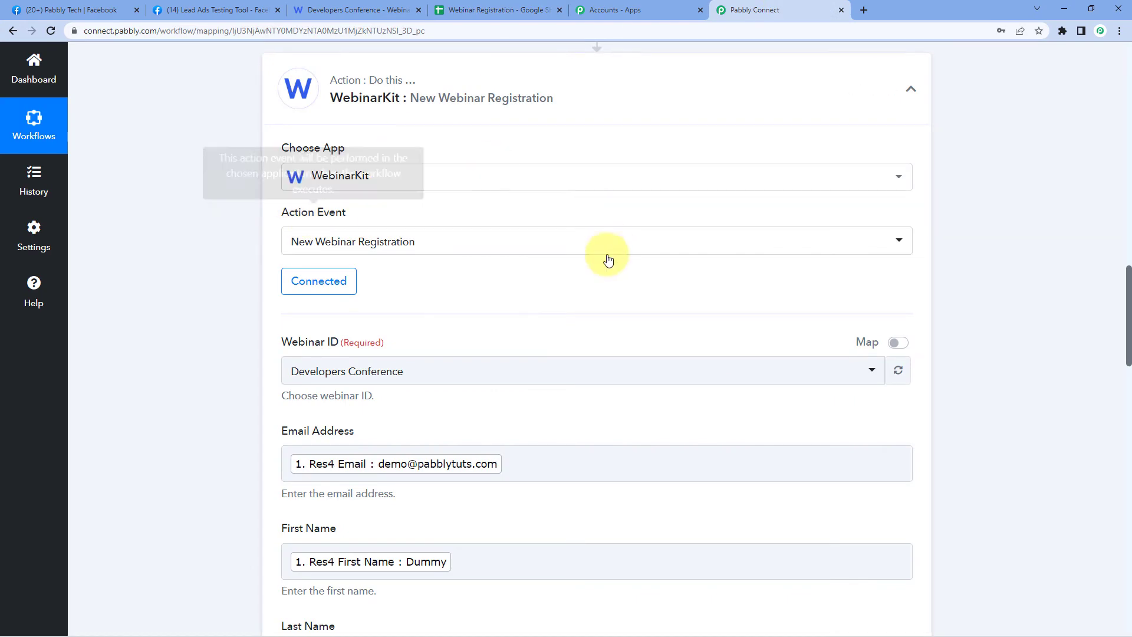
pyautogui.scroll(-1, 645, 335)
pyautogui.scroll(-20, 644, 331)
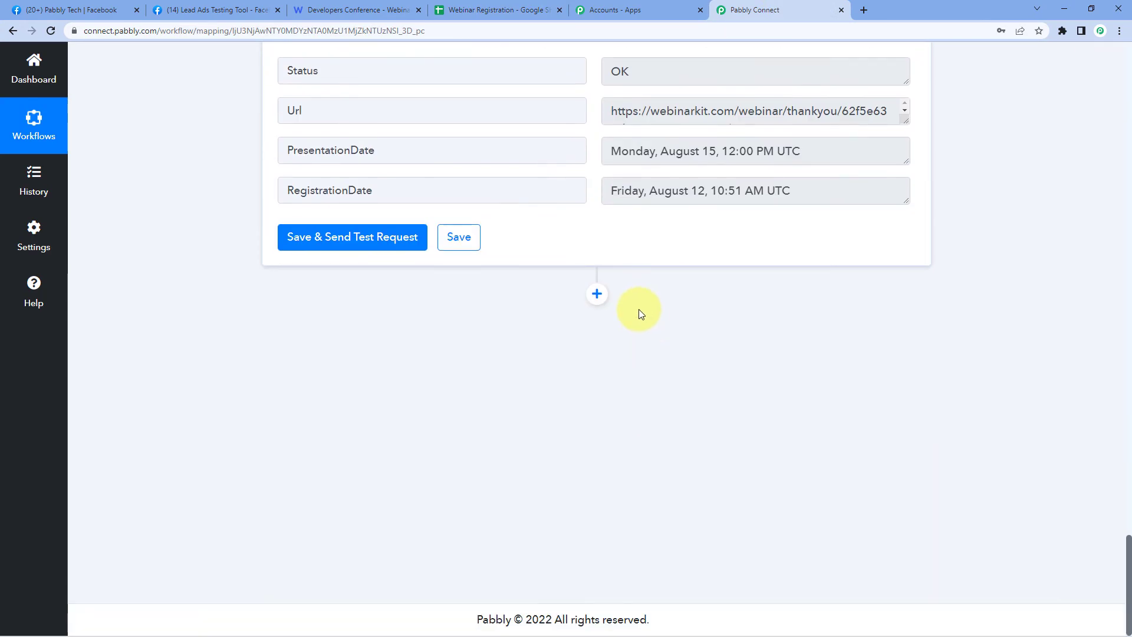
pyautogui.click(597, 294)
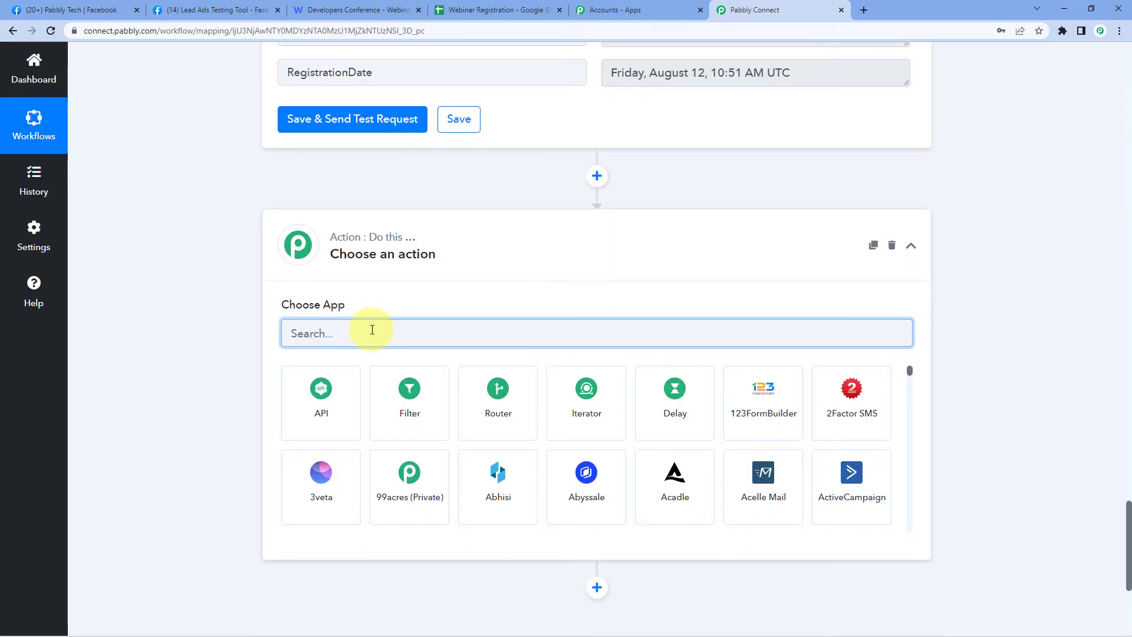
# - Choose Google Sheets with the Add New Row event for the step and begin connecting an account
pyautogui.write('Google Sheets')
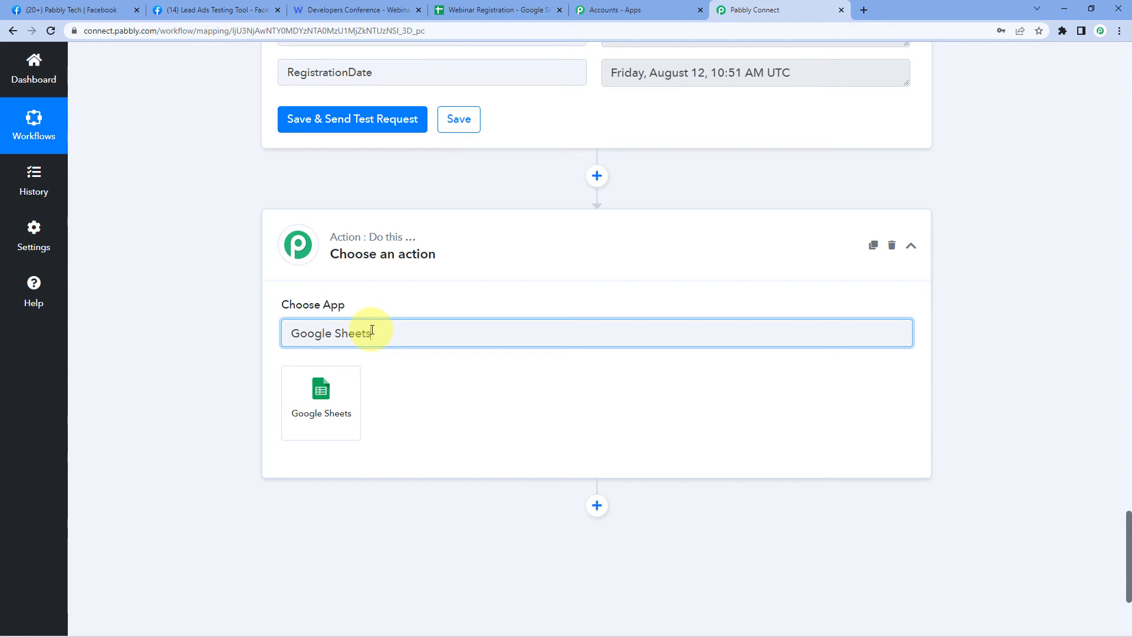
pyautogui.click(336, 381)
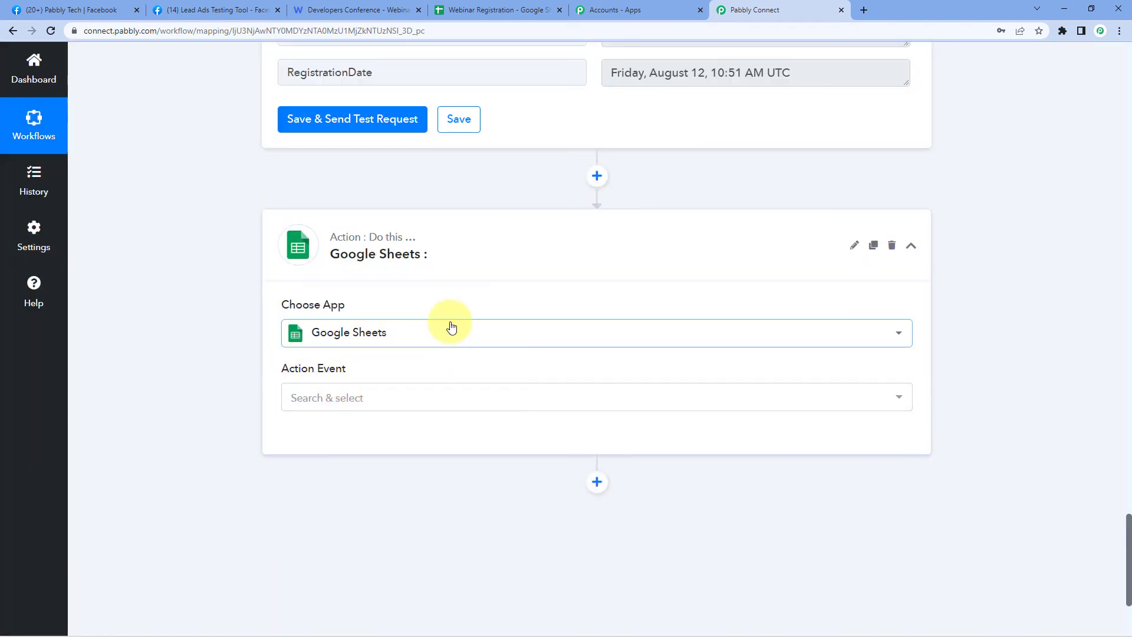
pyautogui.scroll(-2, 371, 310)
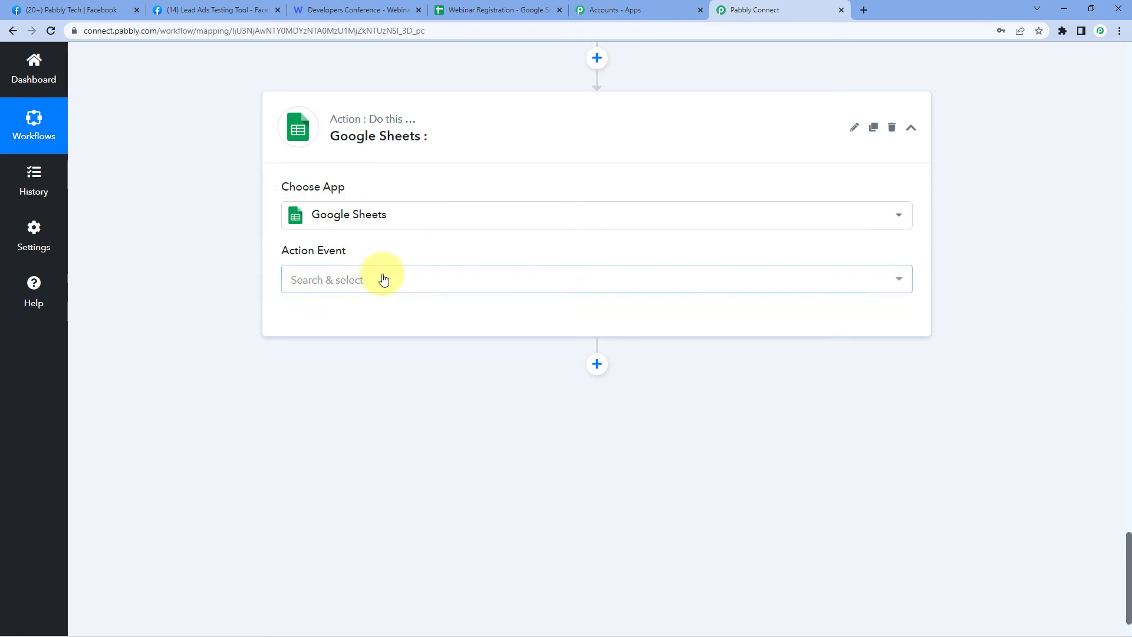
pyautogui.click(372, 279)
pyautogui.scroll(-1, 237, 315)
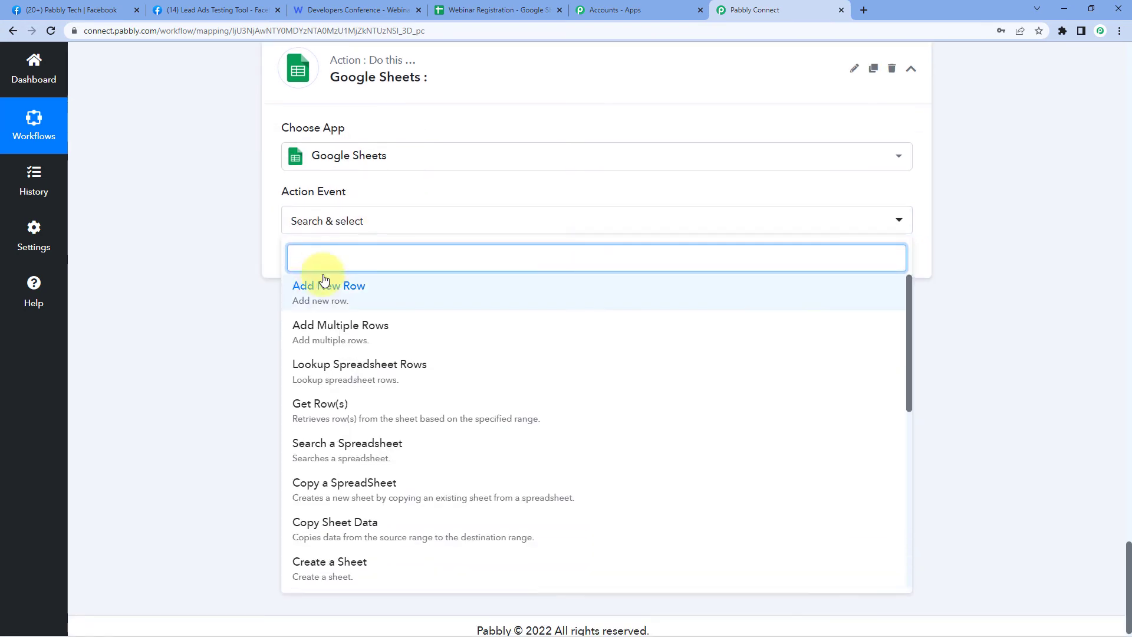
pyautogui.click(363, 293)
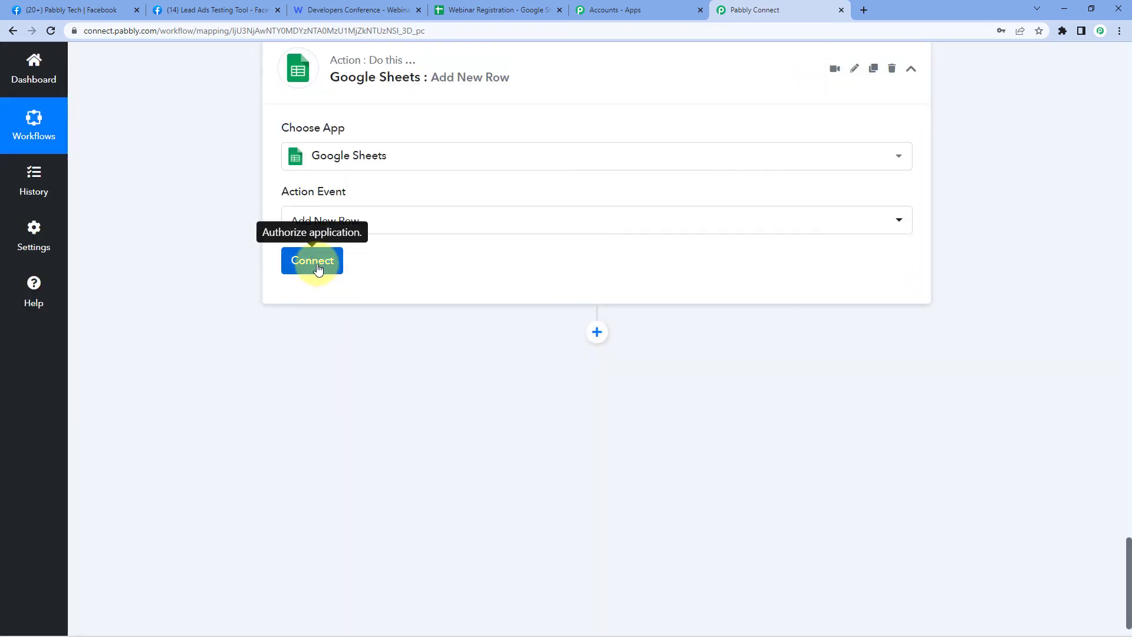
pyautogui.click(317, 266)
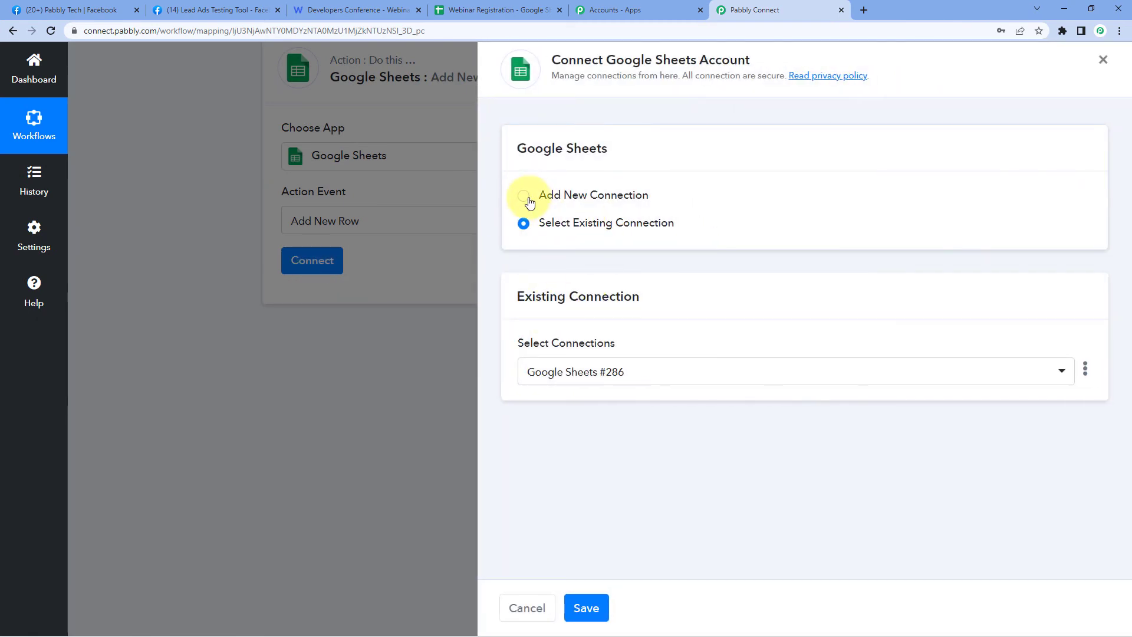
# - Create a new Google Sheets connection by choosing the Google account and granting Pabbly Connect access
pyautogui.click(525, 196)
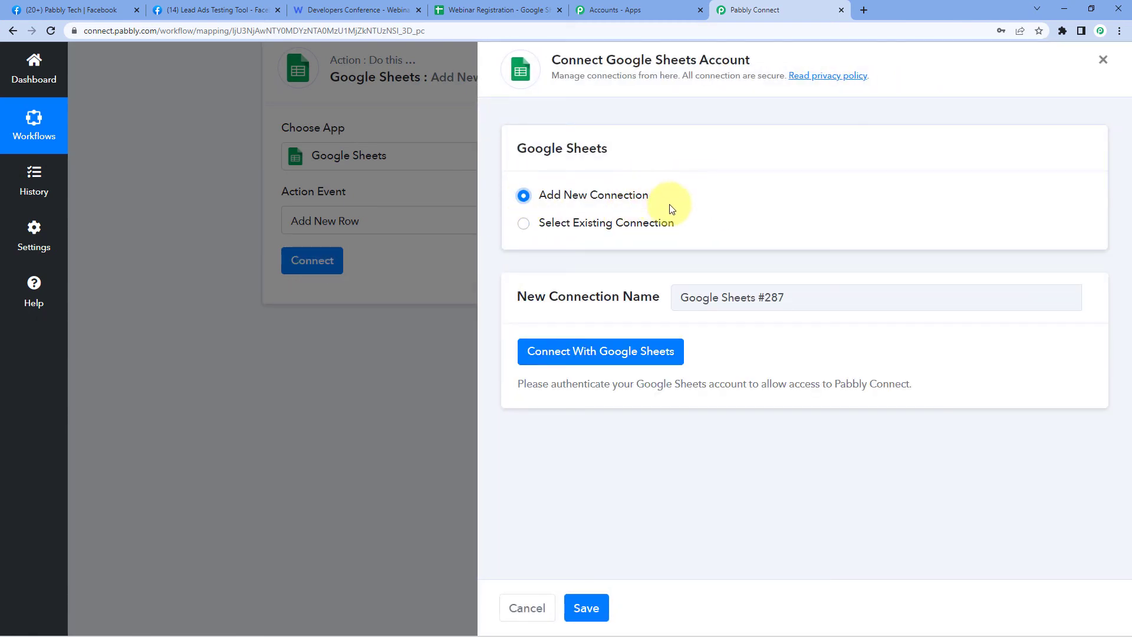
pyautogui.click(565, 366)
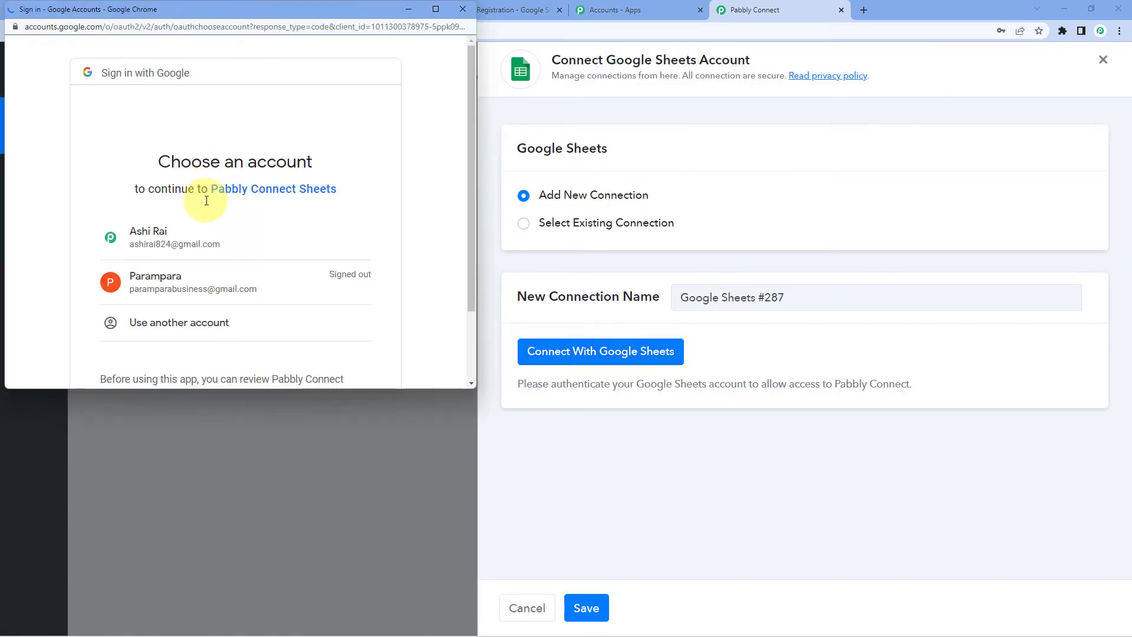
pyautogui.click(201, 231)
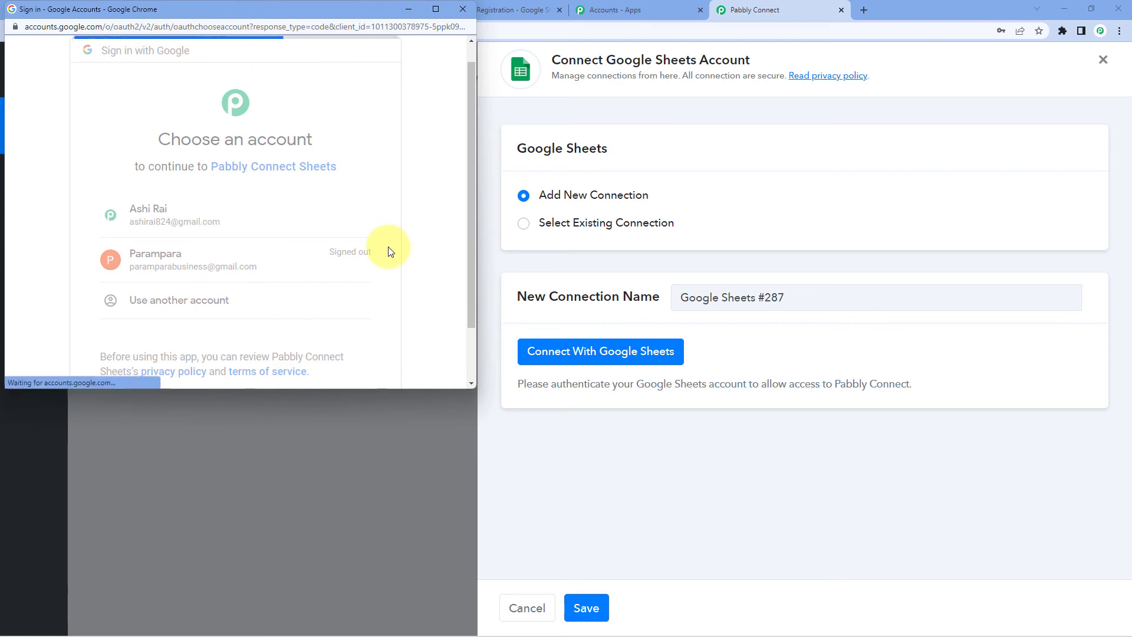
pyautogui.scroll(-4, 381, 250)
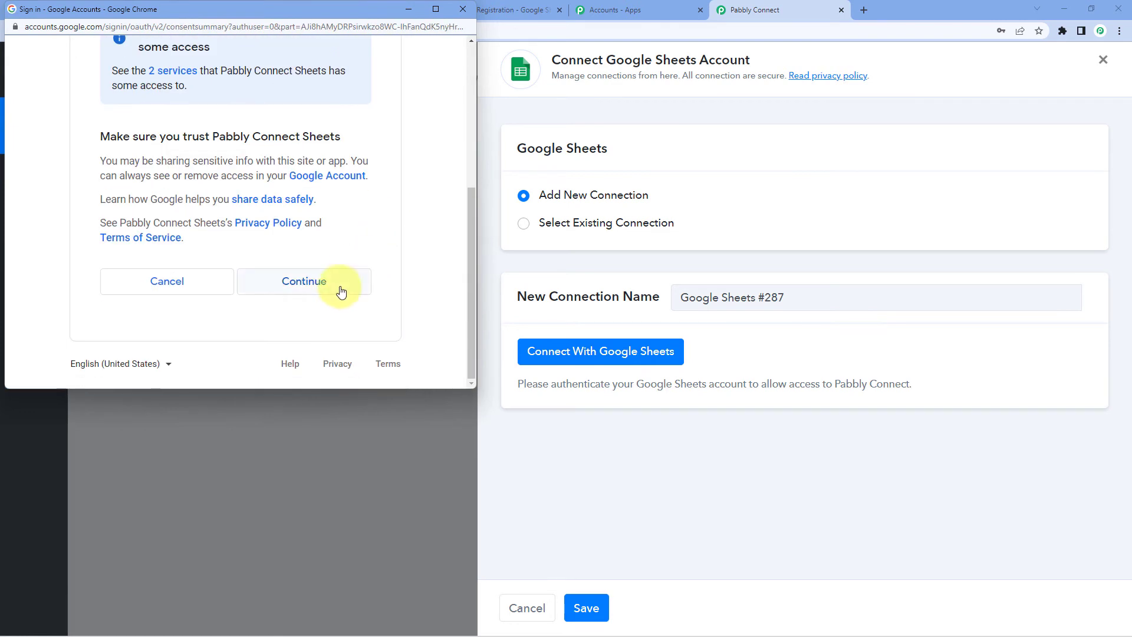
pyautogui.click(340, 286)
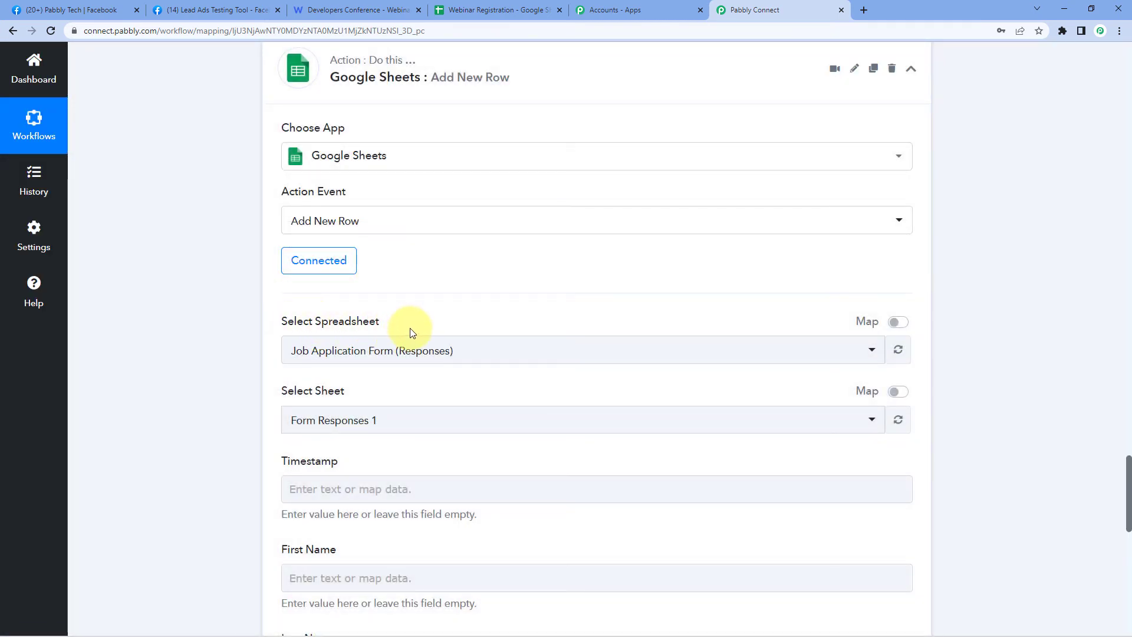
# - Choose the Webinar Registration spreadsheet after checking it in the Google Sheets tab
pyautogui.click(448, 350)
pyautogui.scroll(-2, 193, 319)
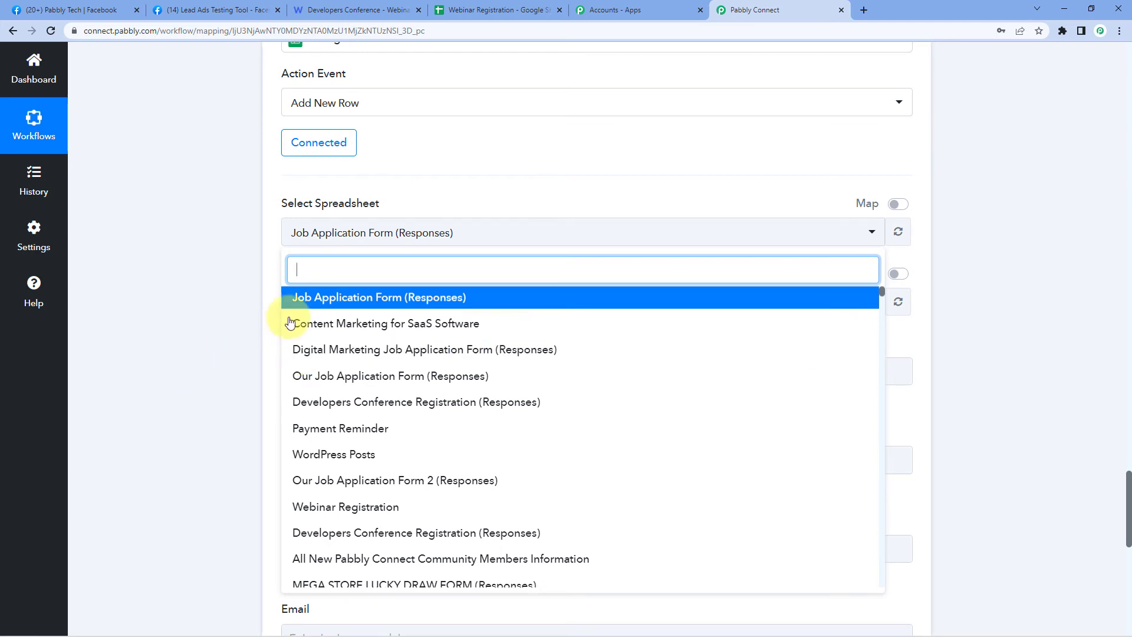
pyautogui.click(484, 7)
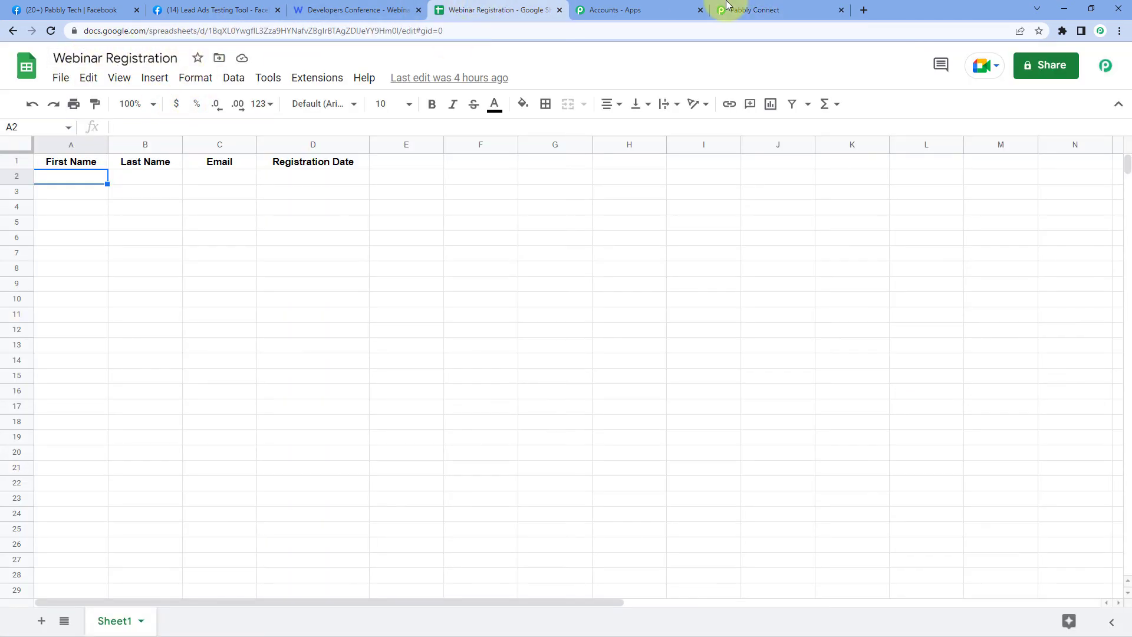
pyautogui.click(754, 9)
pyautogui.scroll(-1, 364, 430)
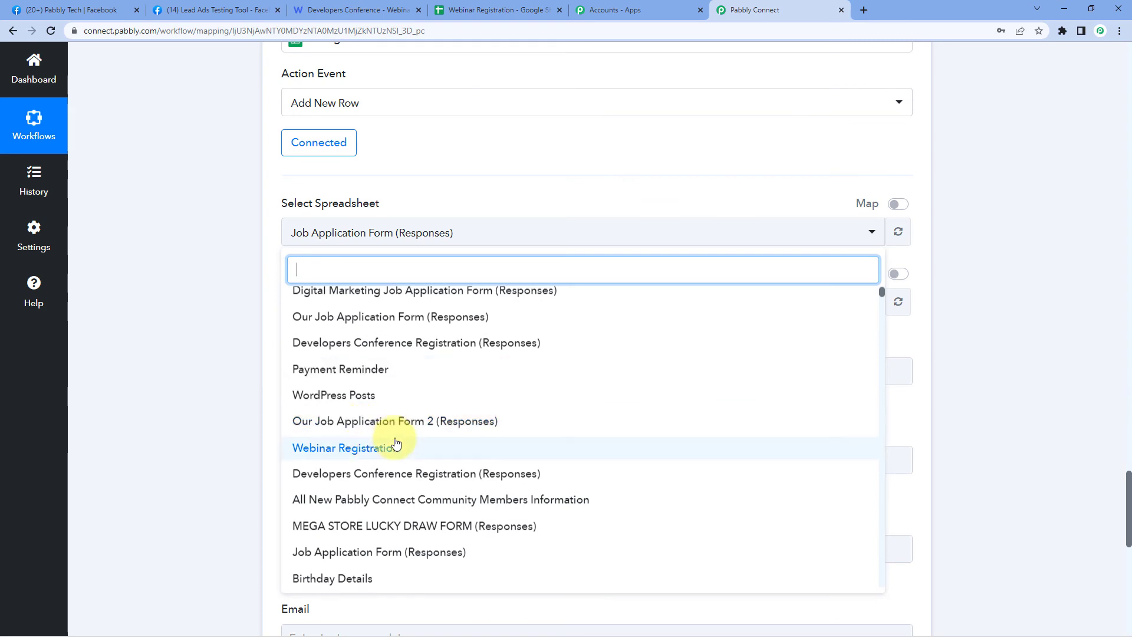
pyautogui.click(337, 444)
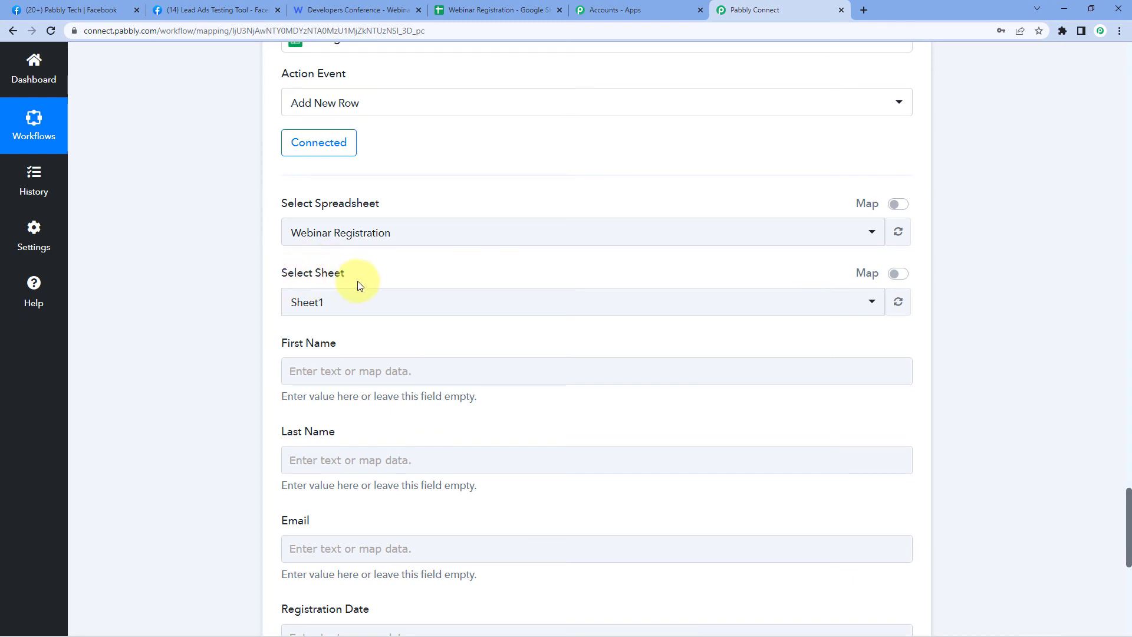
# - Select Sheet1 as the target sheet and compare it against the sheet's column headers
pyautogui.click(500, 7)
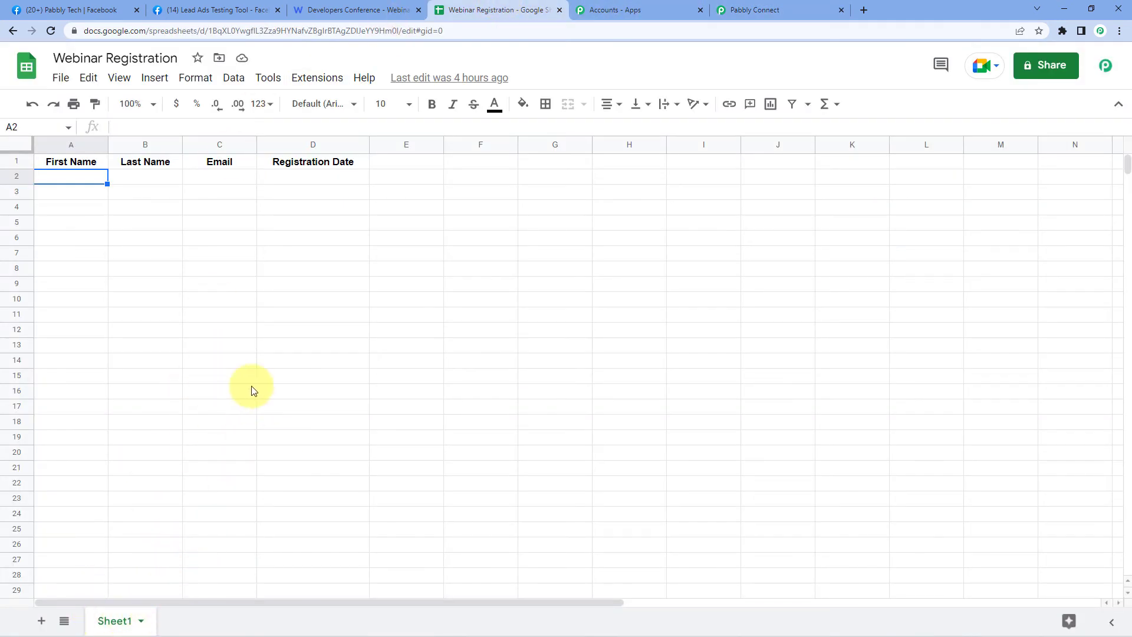
pyautogui.click(787, 10)
pyautogui.click(304, 313)
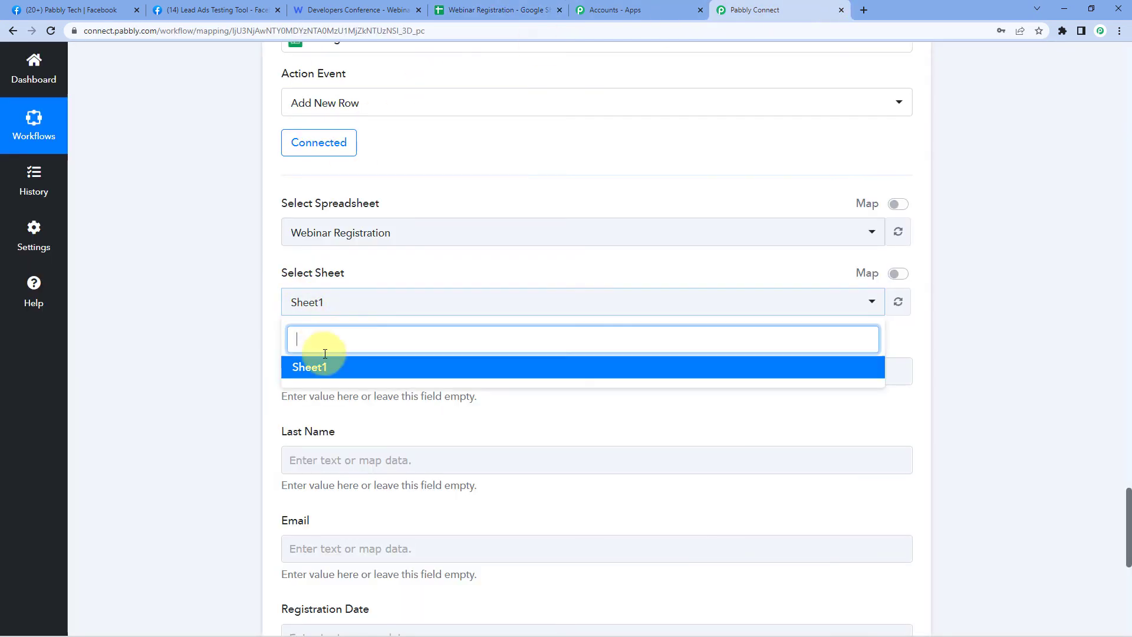
pyautogui.click(313, 363)
pyautogui.scroll(-3, 259, 313)
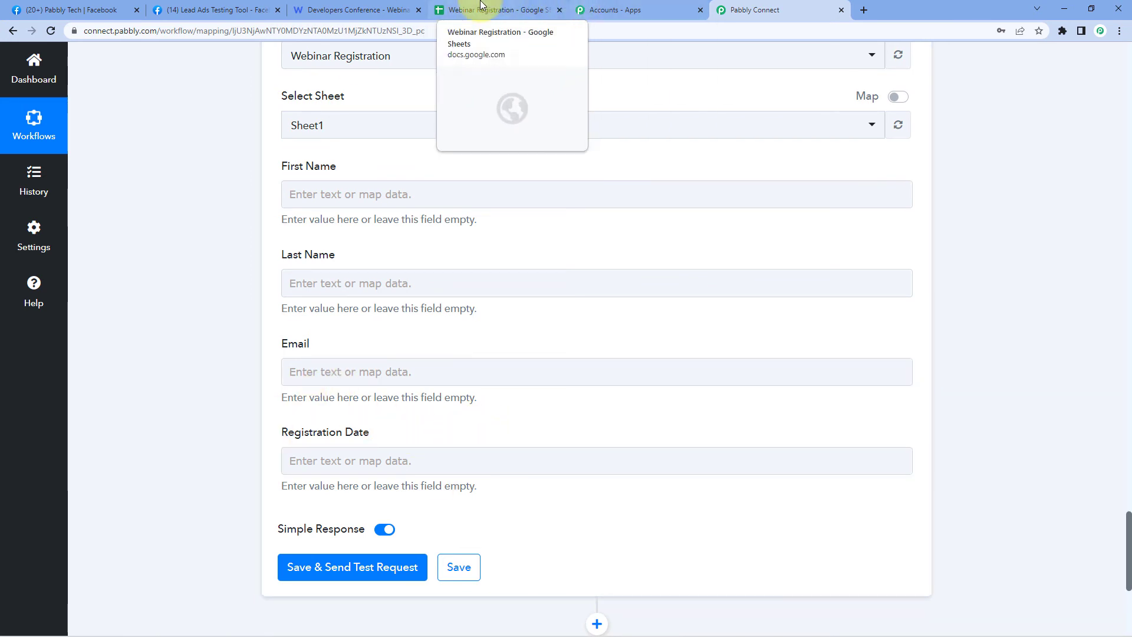
pyautogui.click(495, 10)
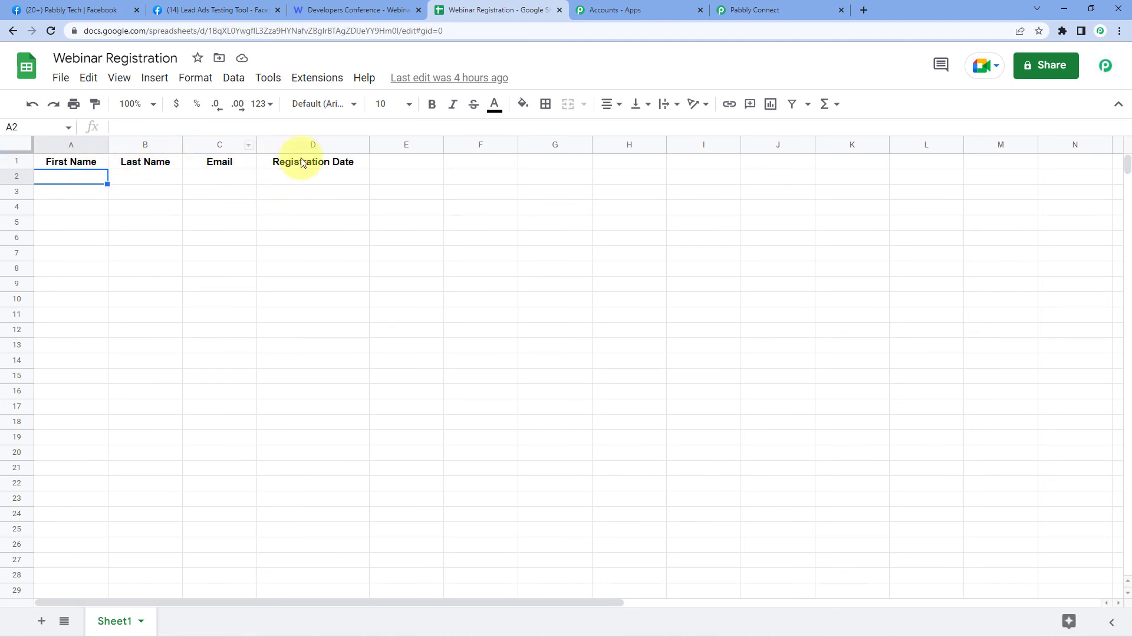
pyautogui.click(773, 4)
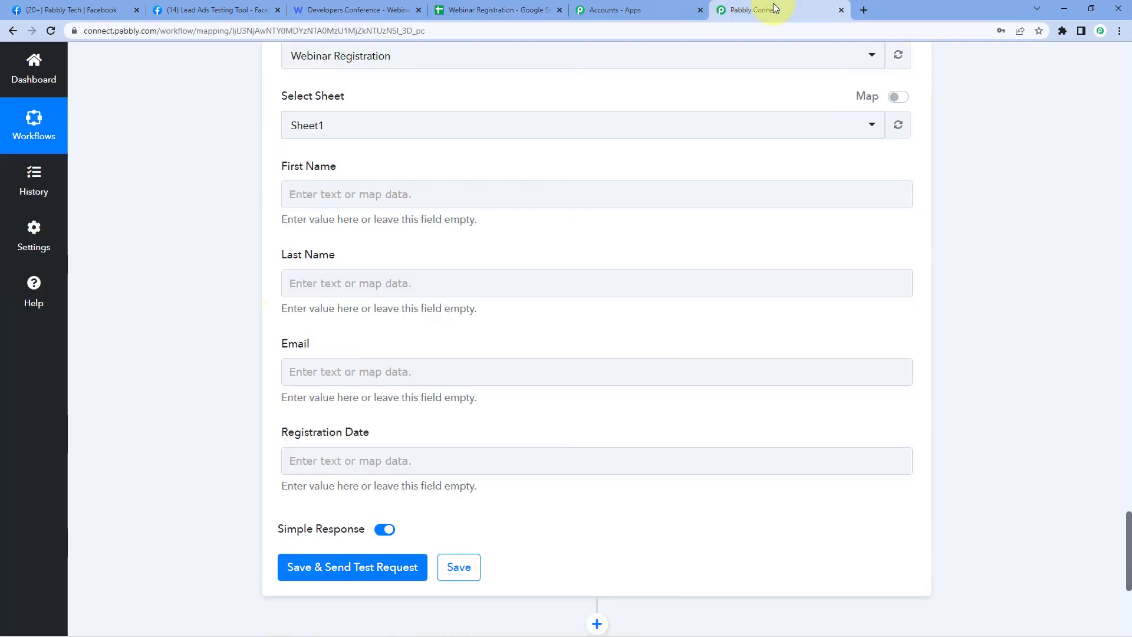
# - Map the Facebook lead's first name into the First Name field
pyautogui.click(323, 190)
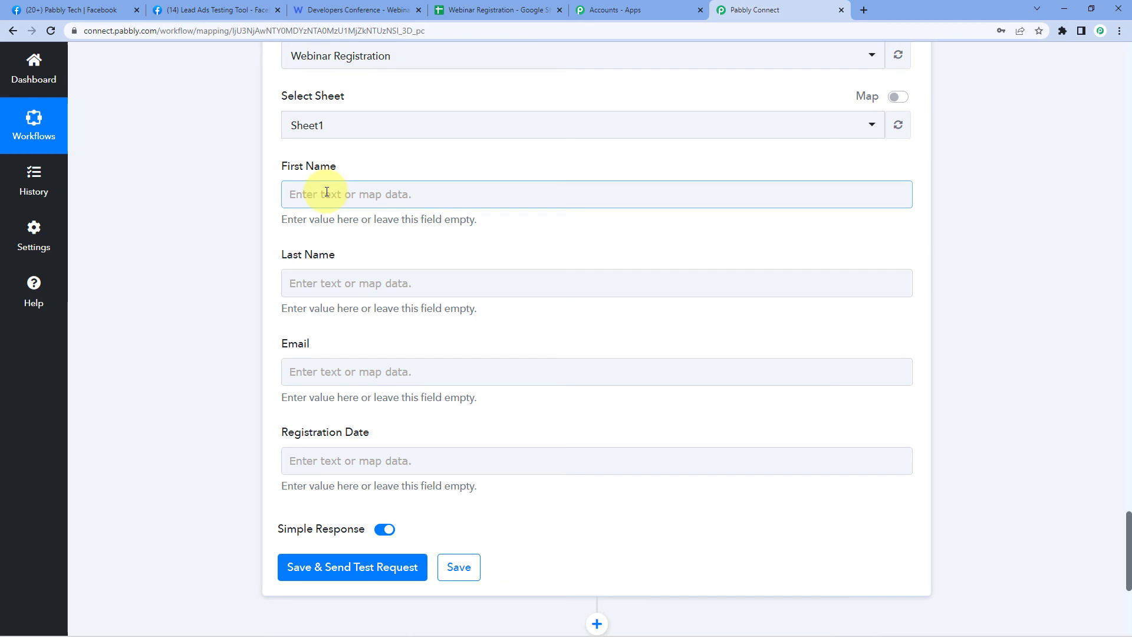
pyautogui.click(316, 228)
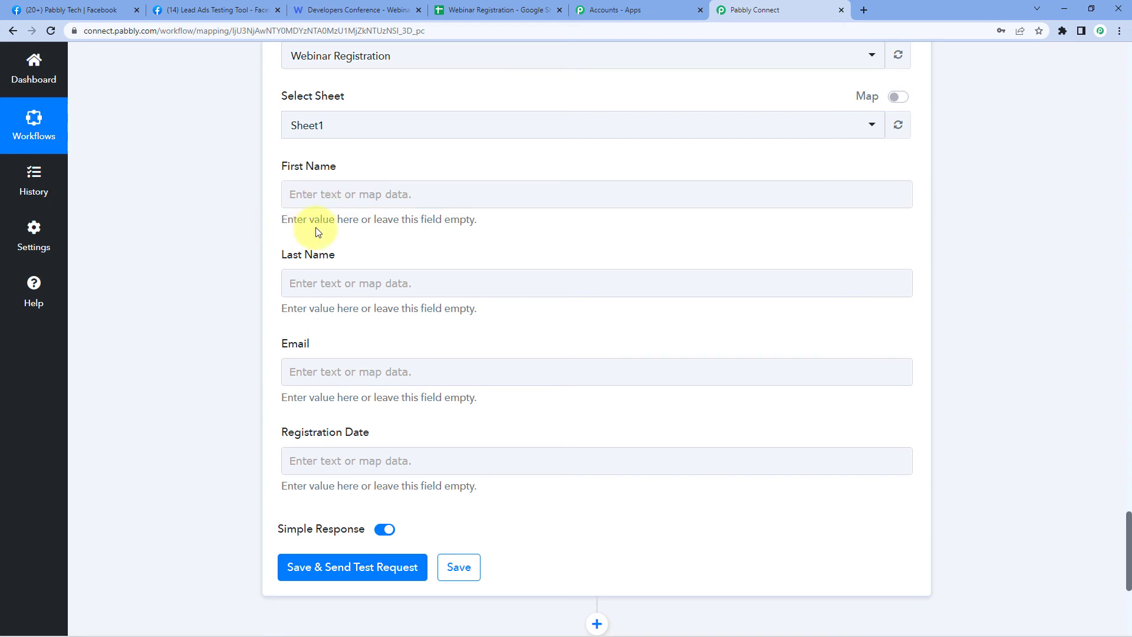
pyautogui.scroll(1, 271, 242)
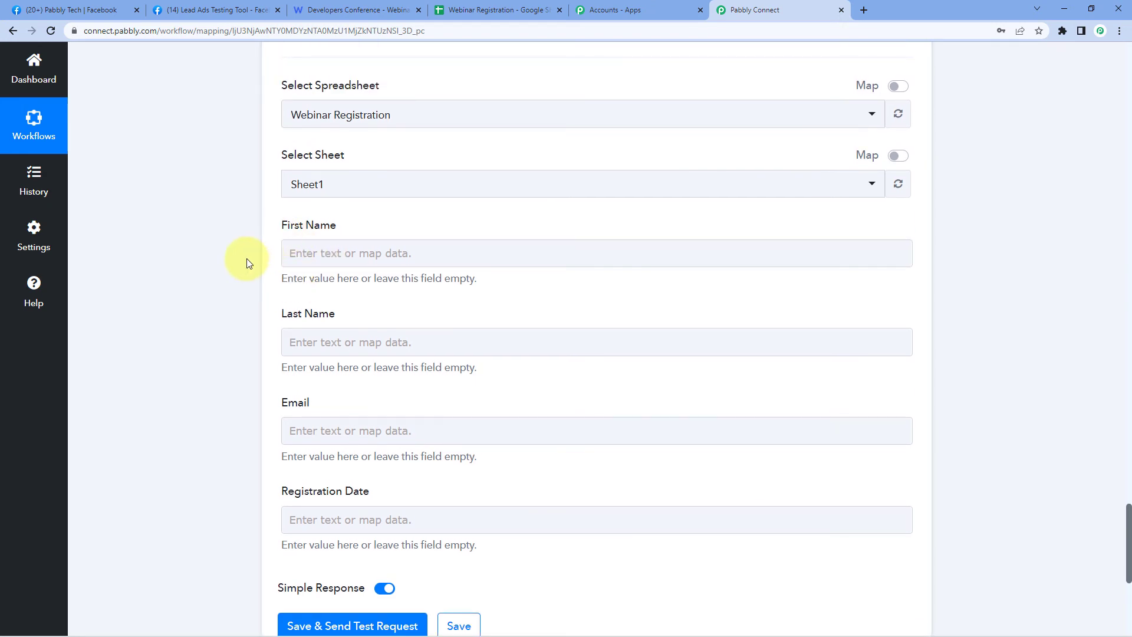
pyautogui.click(312, 263)
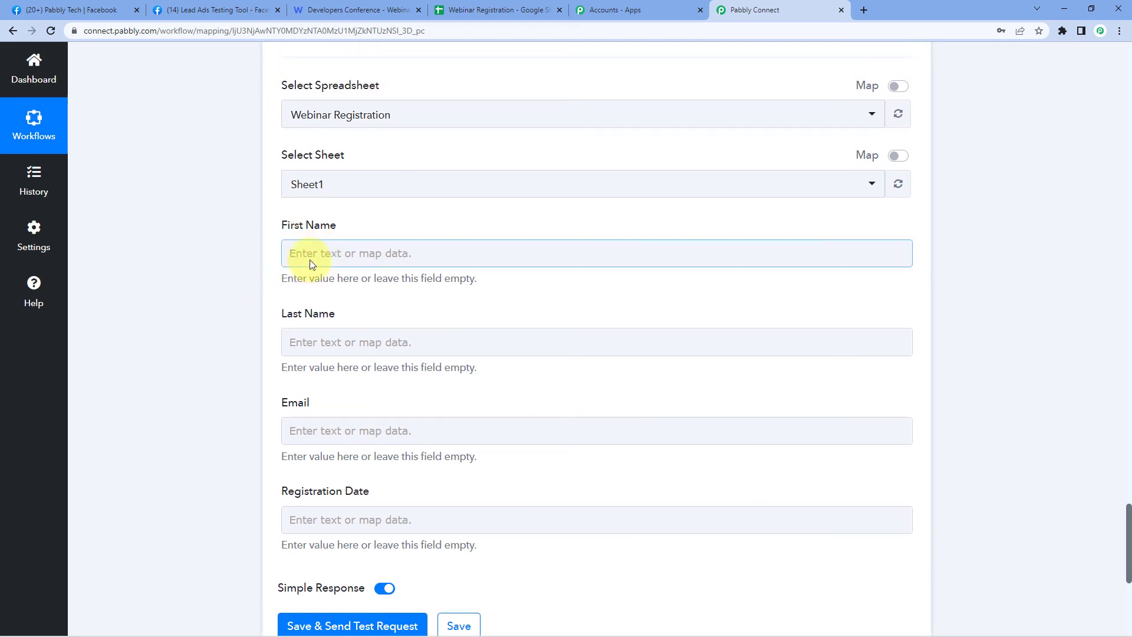
pyautogui.click(316, 255)
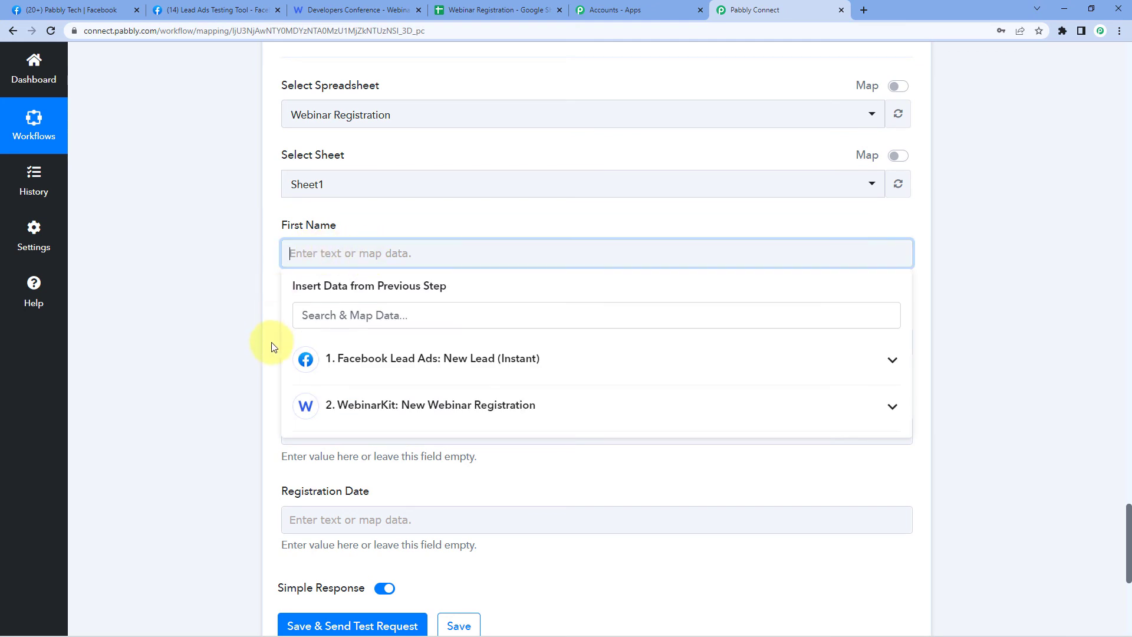
pyautogui.click(391, 360)
pyautogui.scroll(-5, 383, 425)
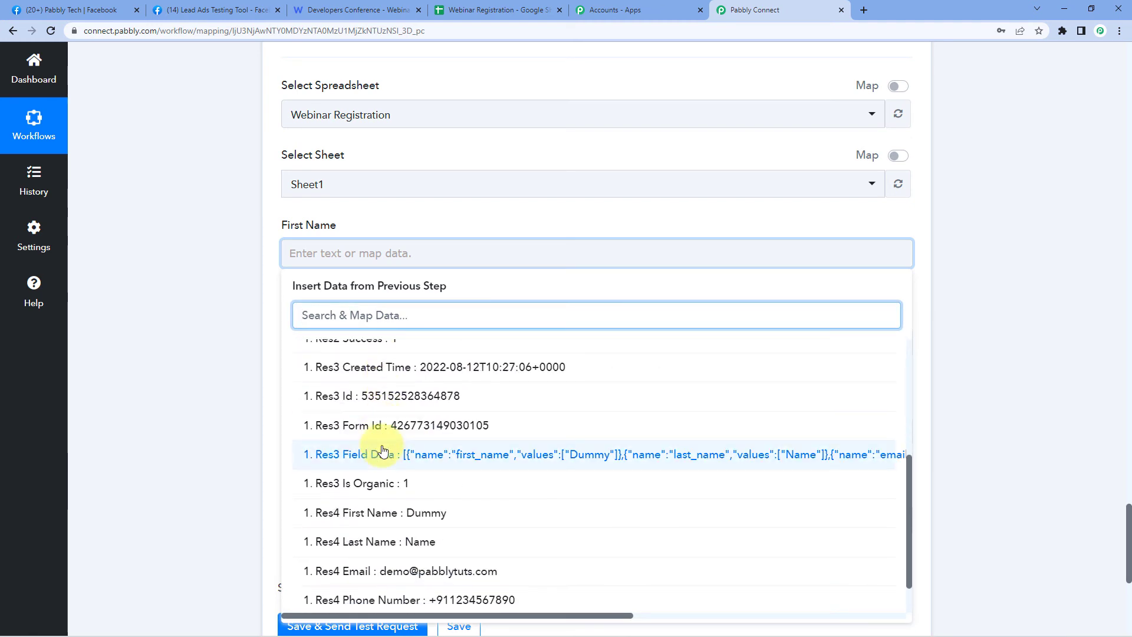
pyautogui.scroll(-1, 383, 454)
pyautogui.click(416, 466)
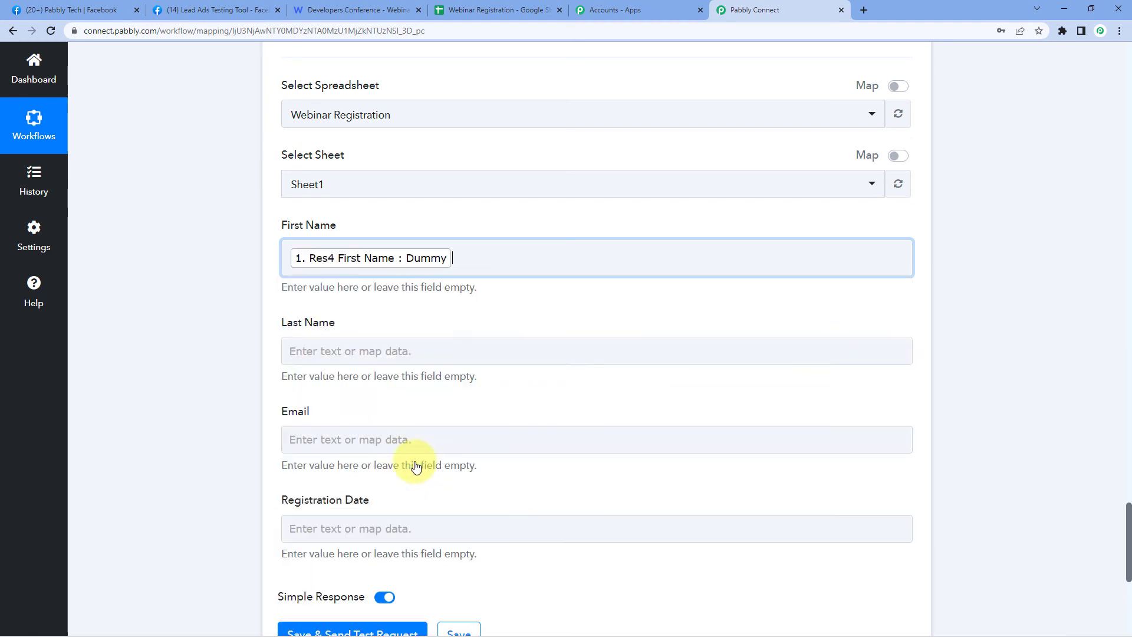
pyautogui.click(244, 338)
# - Map the Facebook lead's last name into the Last Name field
pyautogui.scroll(-2, 382, 248)
pyautogui.click(373, 234)
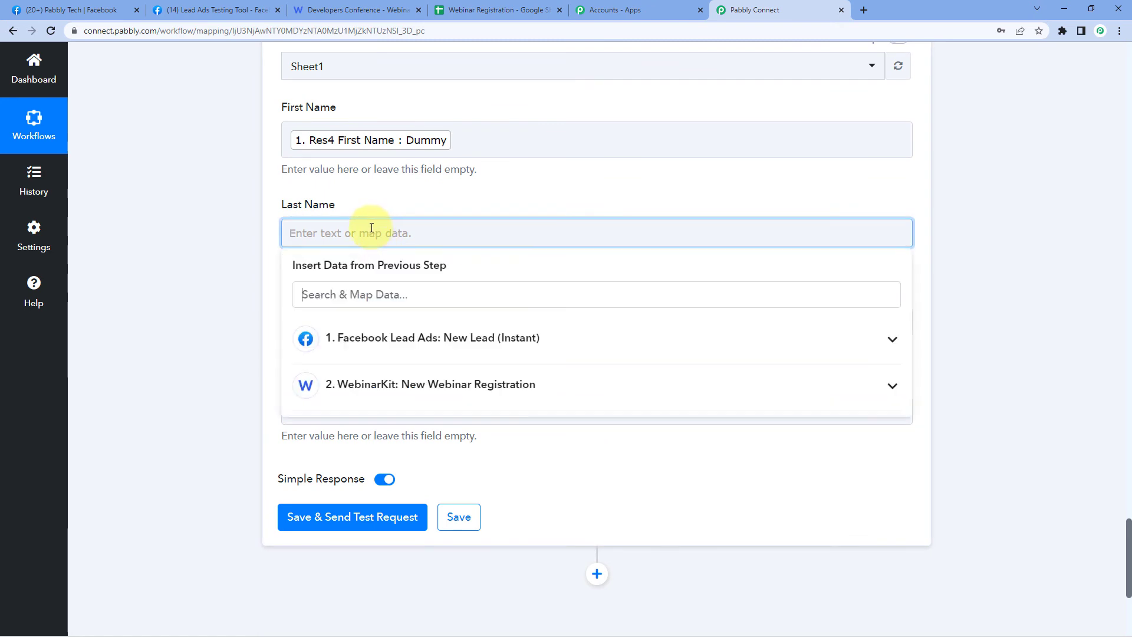
pyautogui.click(378, 337)
pyautogui.scroll(-4, 377, 472)
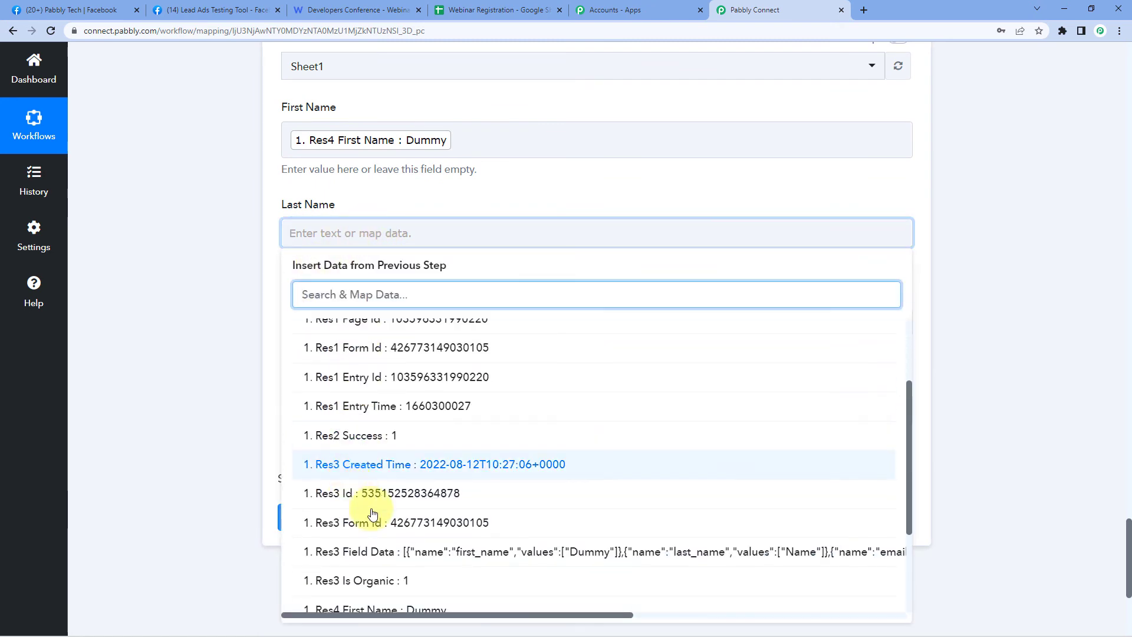
pyautogui.click(404, 521)
pyautogui.click(220, 335)
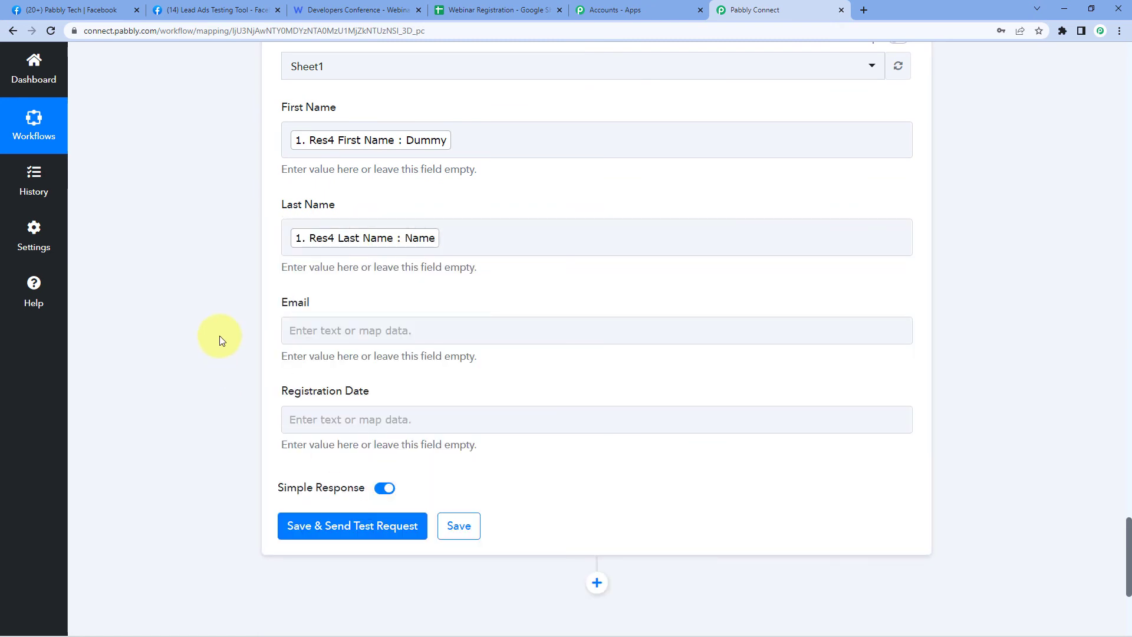
# - Map the Facebook lead's Res4 Email into the Email field
pyautogui.scroll(-2, 392, 197)
pyautogui.click(354, 211)
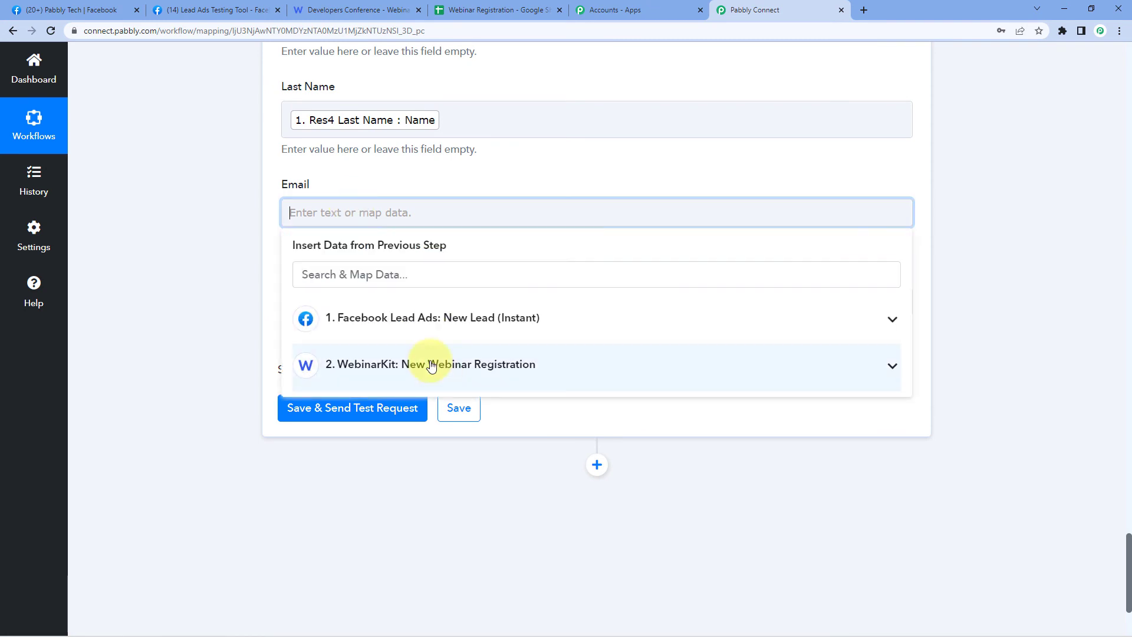
pyautogui.click(398, 308)
pyautogui.scroll(-3, 402, 425)
pyautogui.click(387, 519)
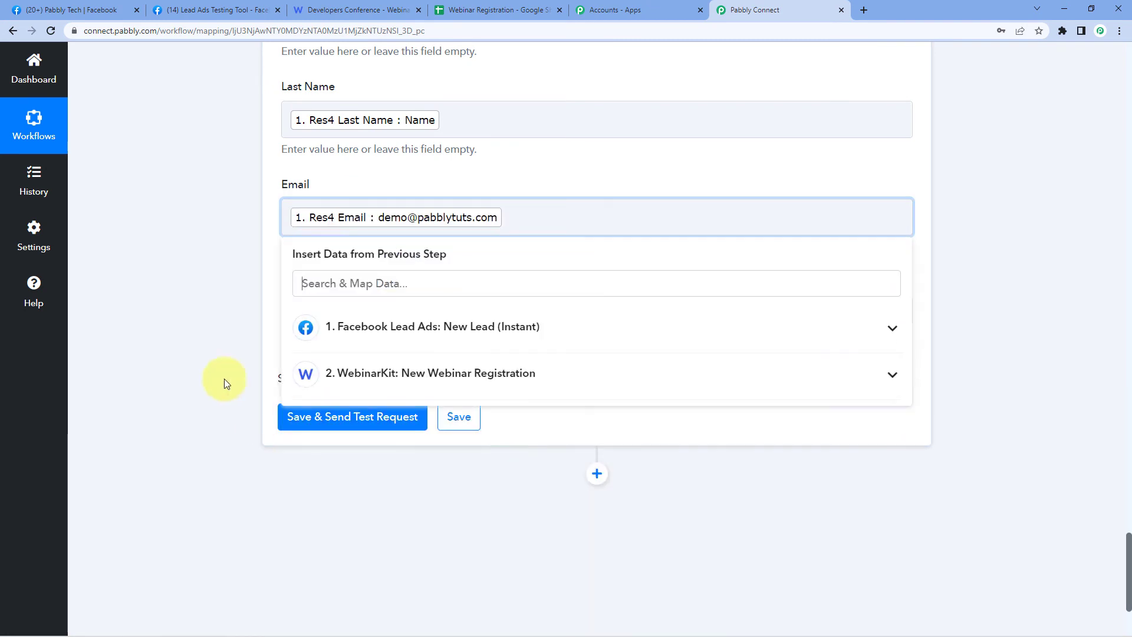
pyautogui.click(228, 327)
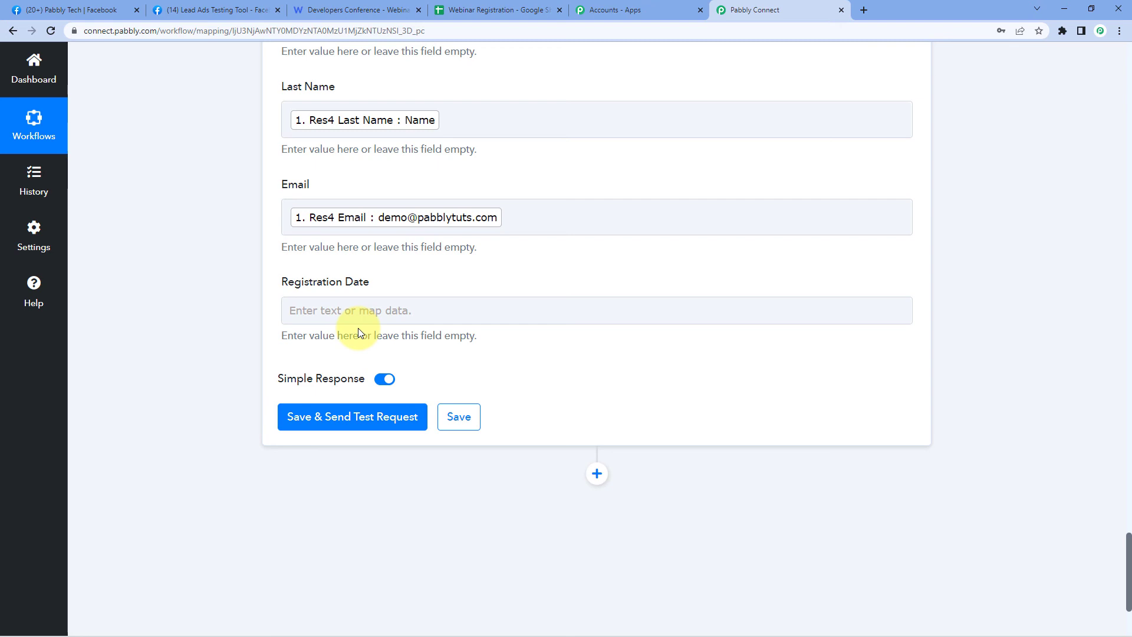
# - Map WebinarKit's RegistrationDate into the Registration Date field
pyautogui.click(351, 310)
pyautogui.scroll(-2, 232, 338)
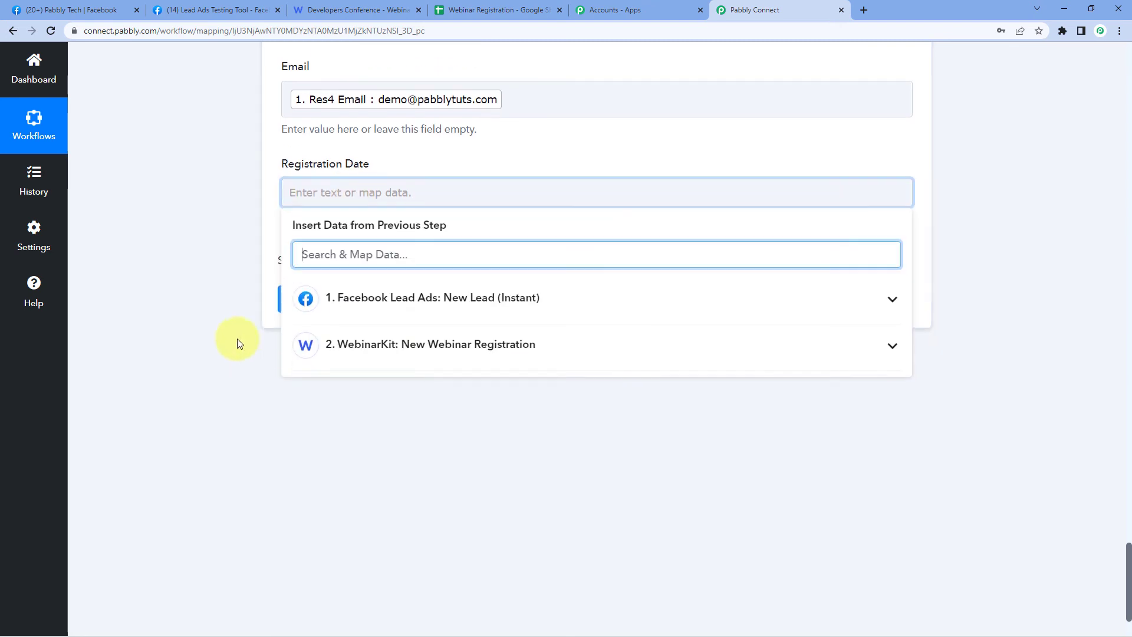
pyautogui.click(392, 361)
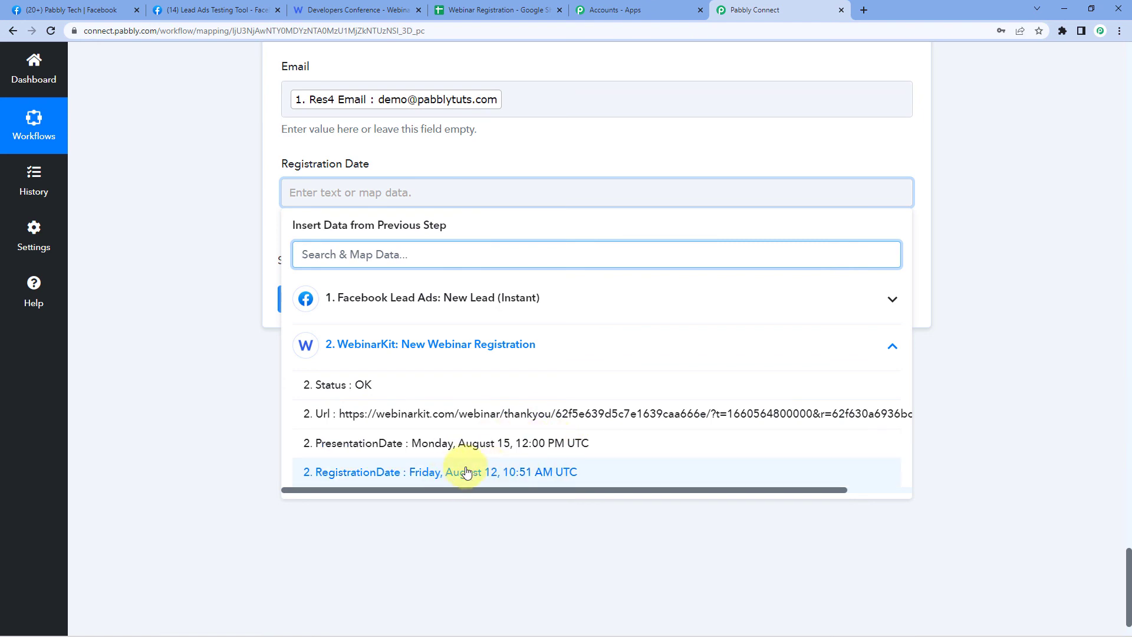
pyautogui.click(362, 480)
pyautogui.click(223, 313)
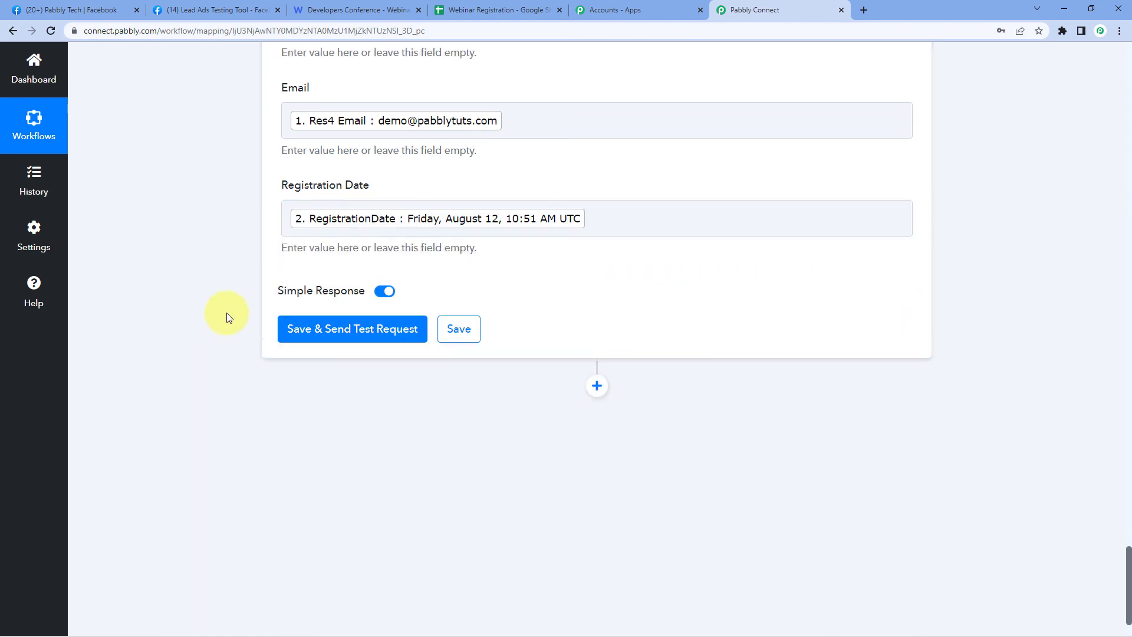
pyautogui.scroll(1, 286, 190)
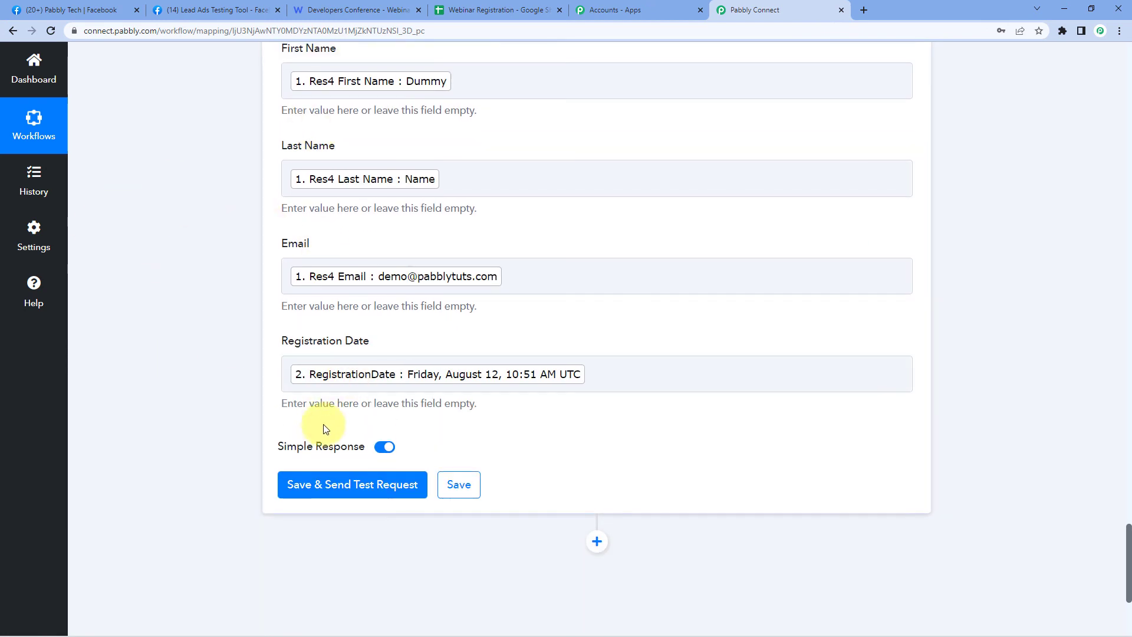
# - Save and send a test request writing the lead to Sheet1 A2:D2, then review the response
pyautogui.click(377, 478)
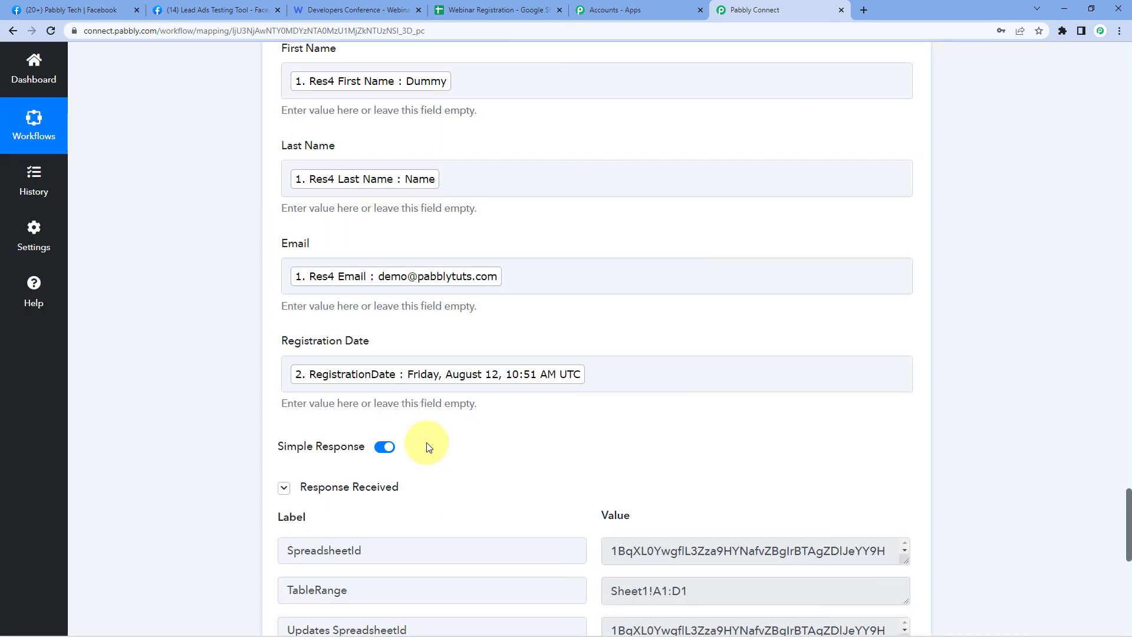
pyautogui.scroll(-2, 427, 443)
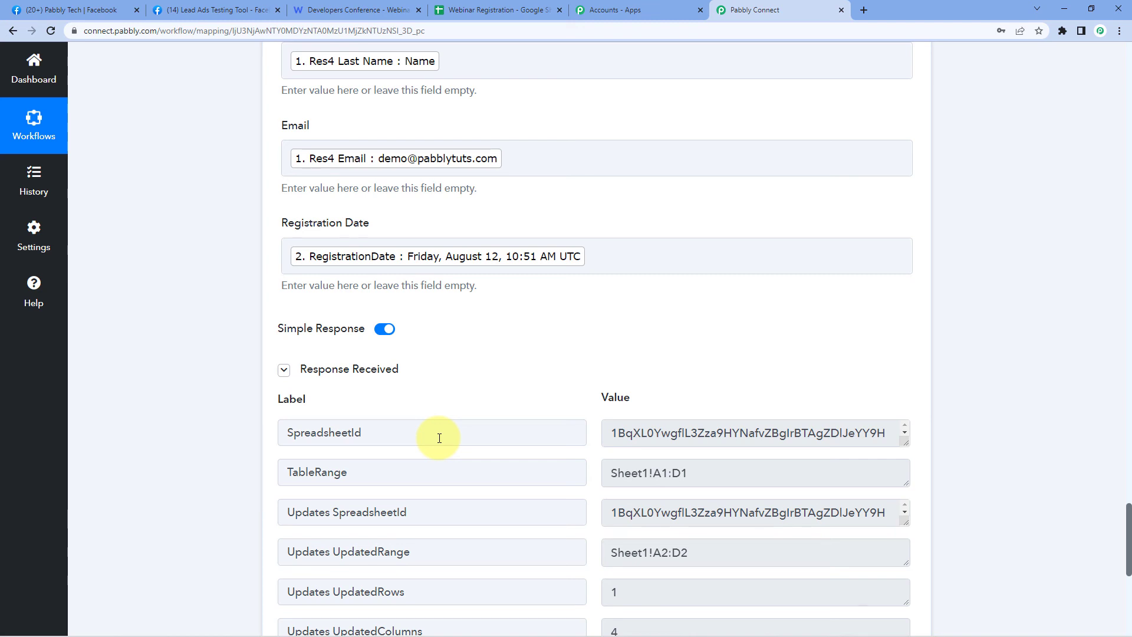
pyautogui.scroll(-2, 424, 465)
pyautogui.scroll(5, 470, 324)
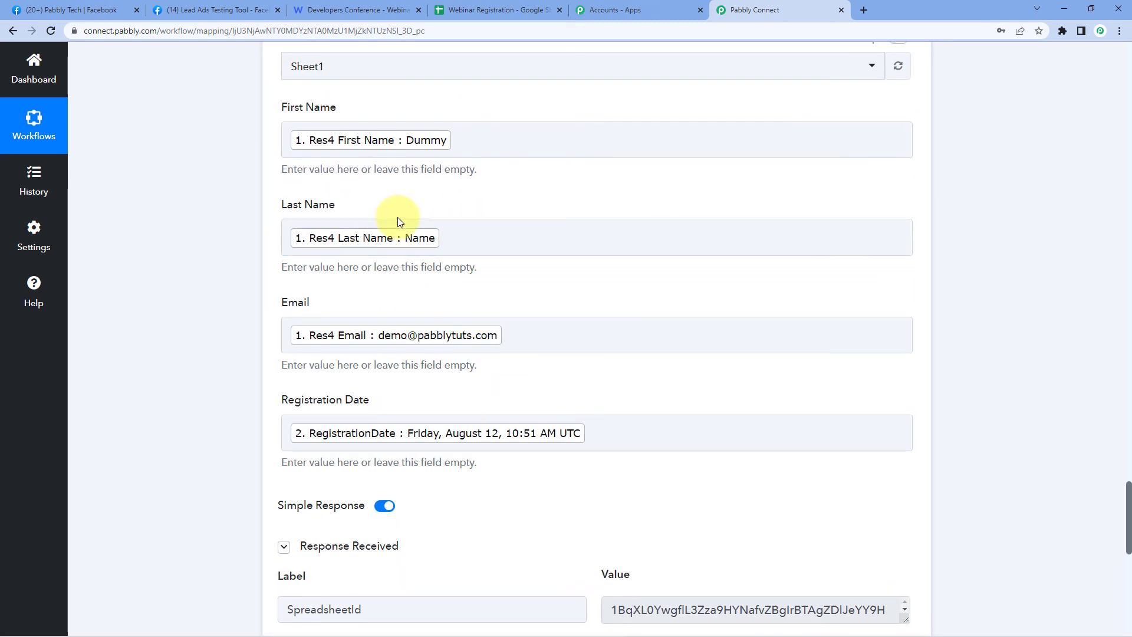
pyautogui.scroll(1, 442, 507)
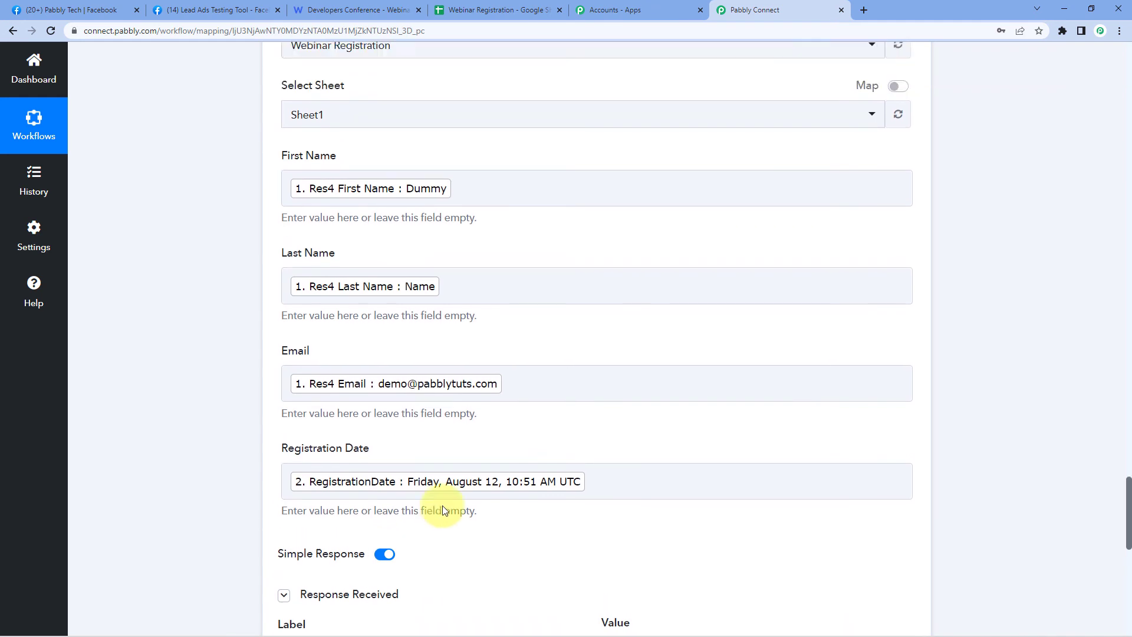
pyautogui.scroll(-7, 443, 508)
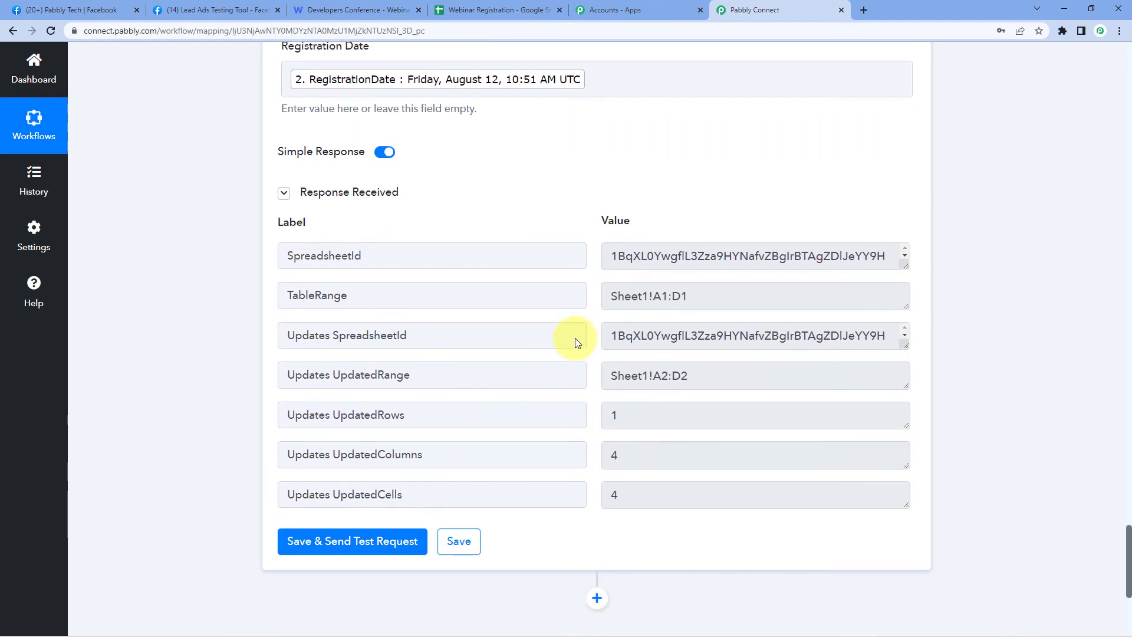
pyautogui.click(498, 10)
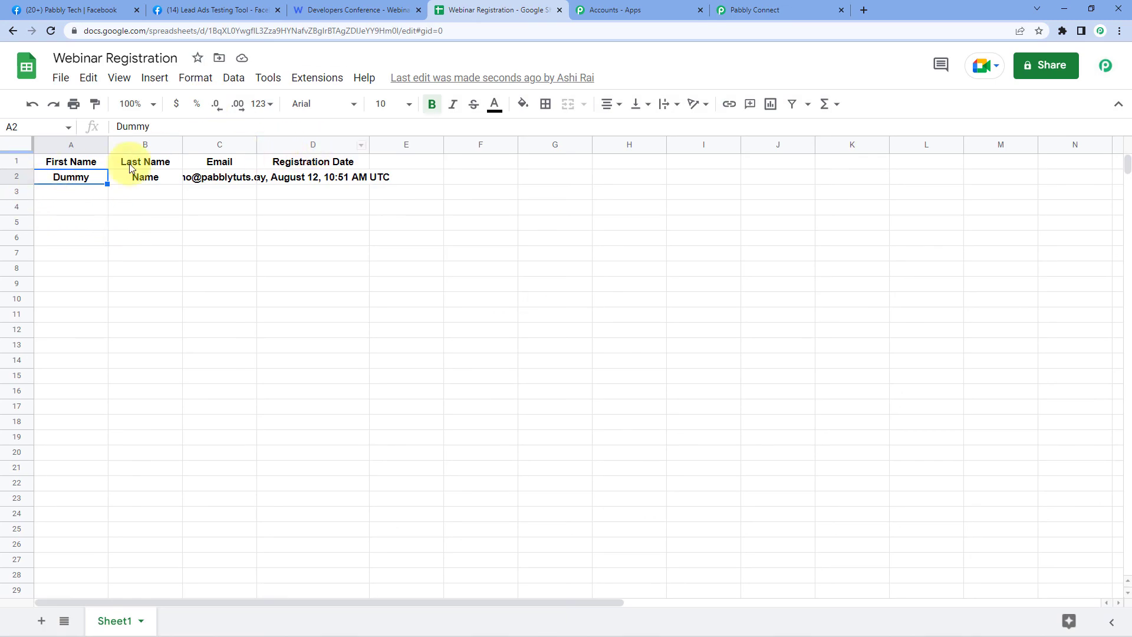
# - Auto-fit all Webinar Registration columns and remove bold from lead row 2
pyautogui.click(11, 146)
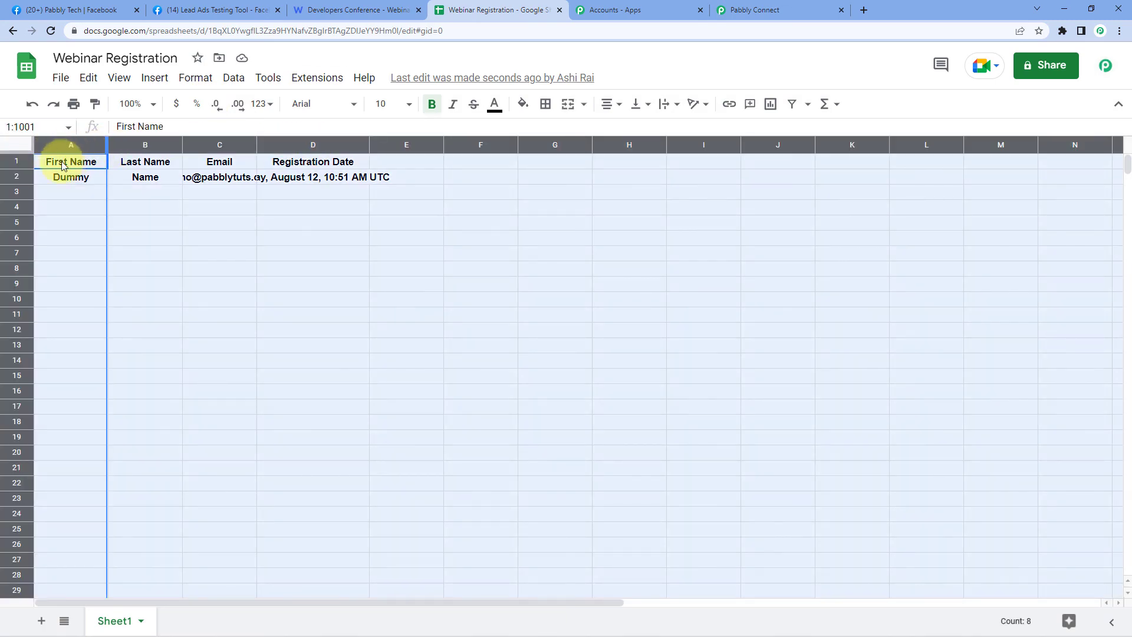
pyautogui.click(19, 176)
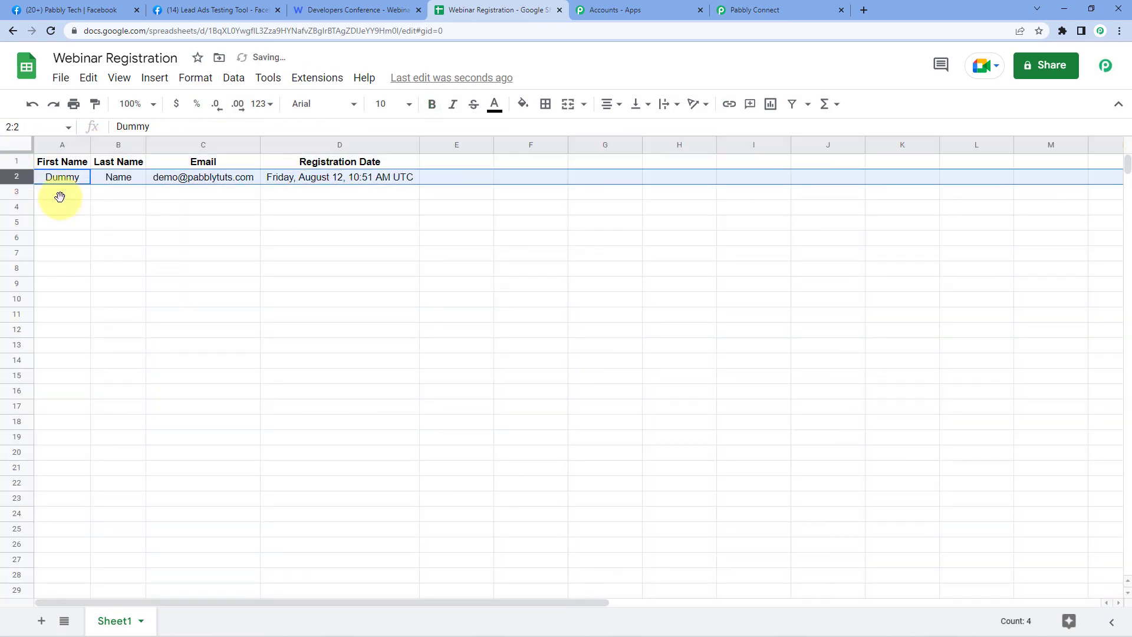
pyautogui.hotkey('ctrl', 'b')
pyautogui.click(201, 217)
pyautogui.click(61, 198)
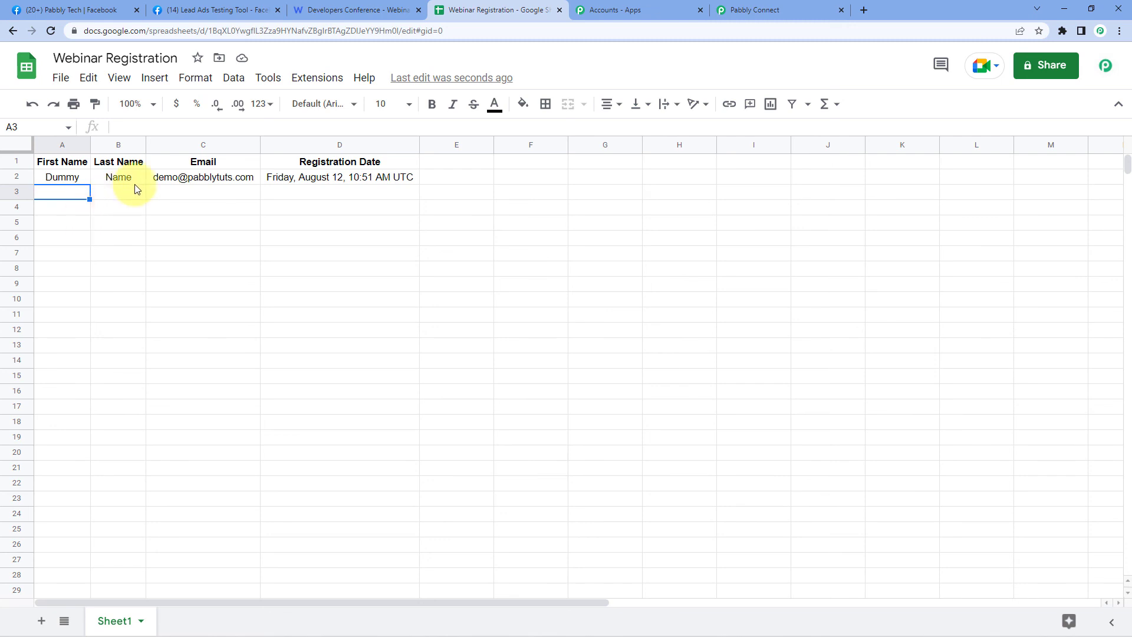
# - Check the first name, last name, email and registration date in cells A2–D2
pyautogui.click(70, 179)
pyautogui.click(105, 177)
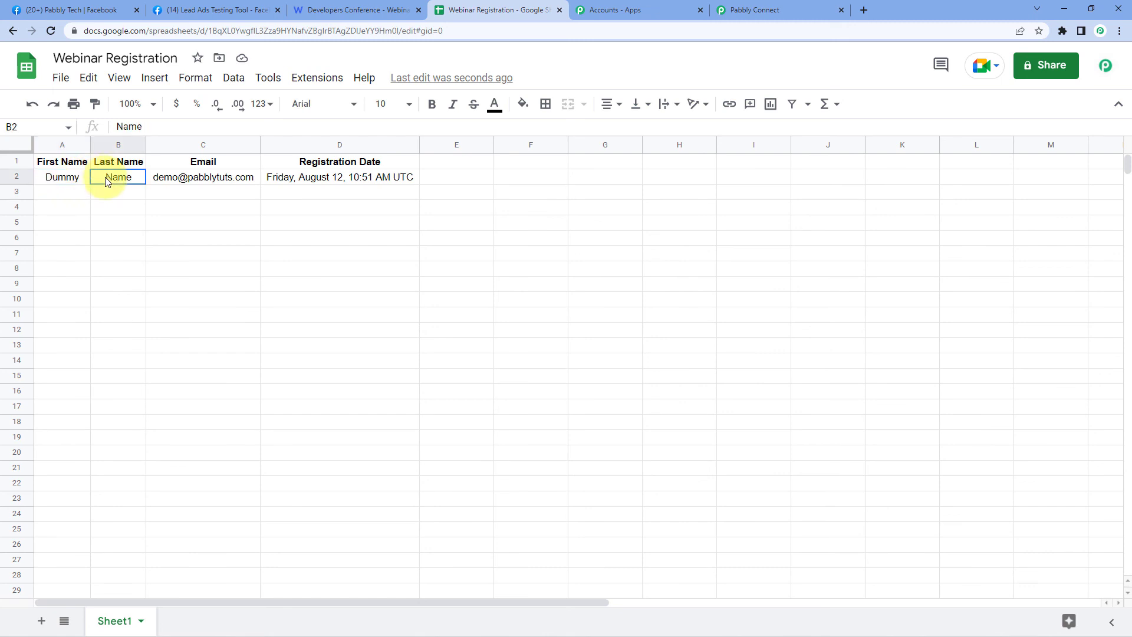
pyautogui.click(203, 177)
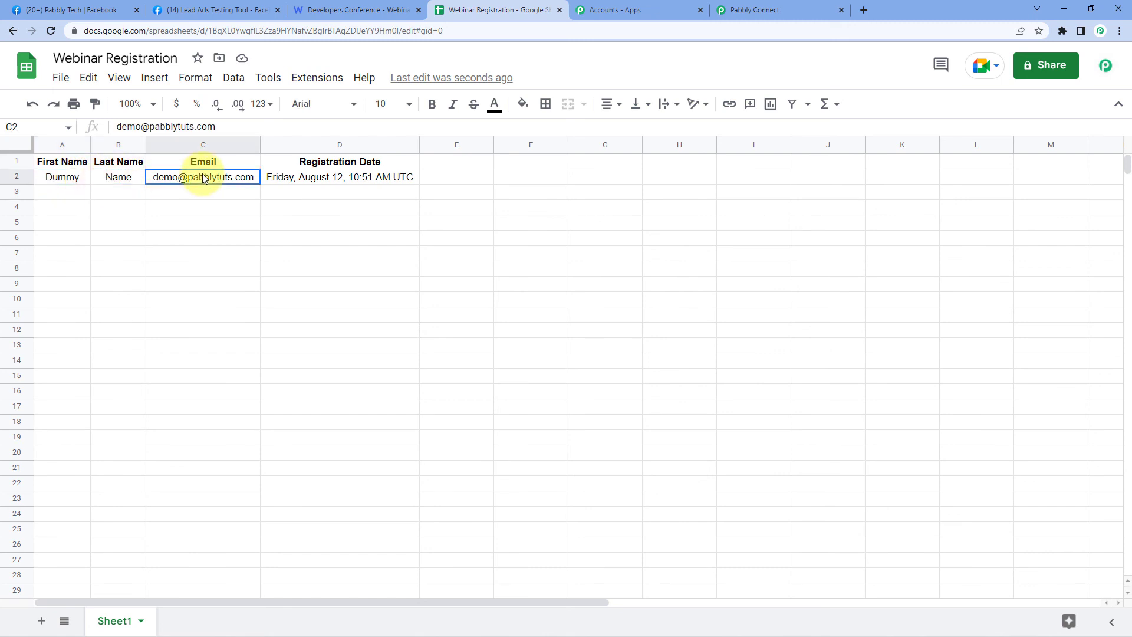
pyautogui.click(306, 178)
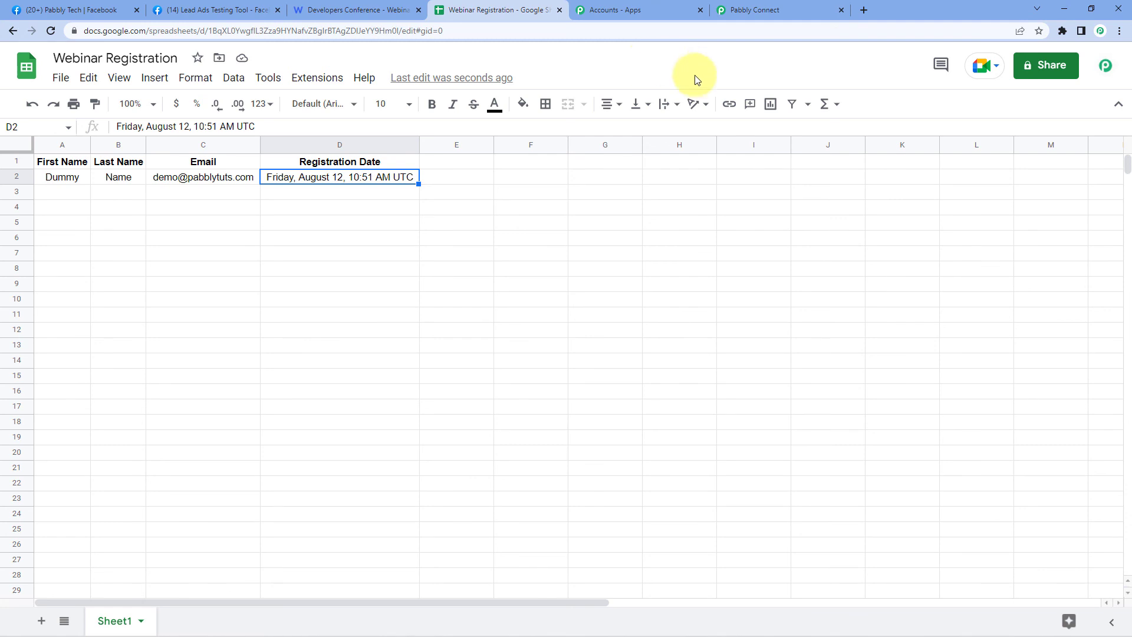
pyautogui.click(770, 11)
# - Scroll to the top to view the Facebook Lead Ads → WebinarKit → Google Sheets chain
pyautogui.scroll(7, 662, 240)
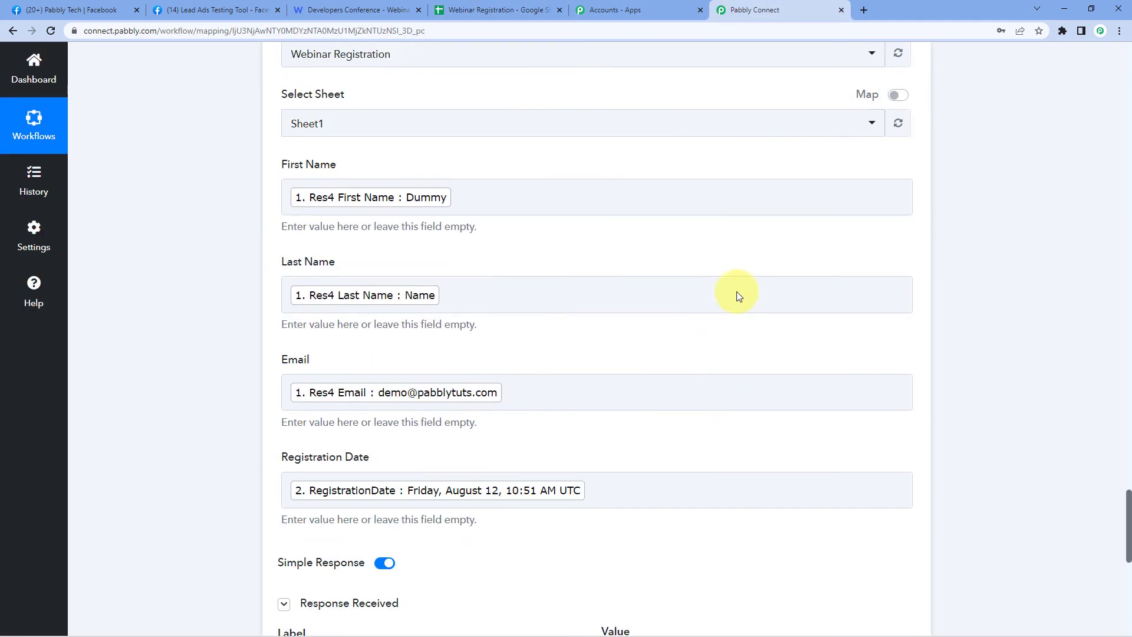
pyautogui.scroll(10, 739, 295)
pyautogui.scroll(8, 915, 362)
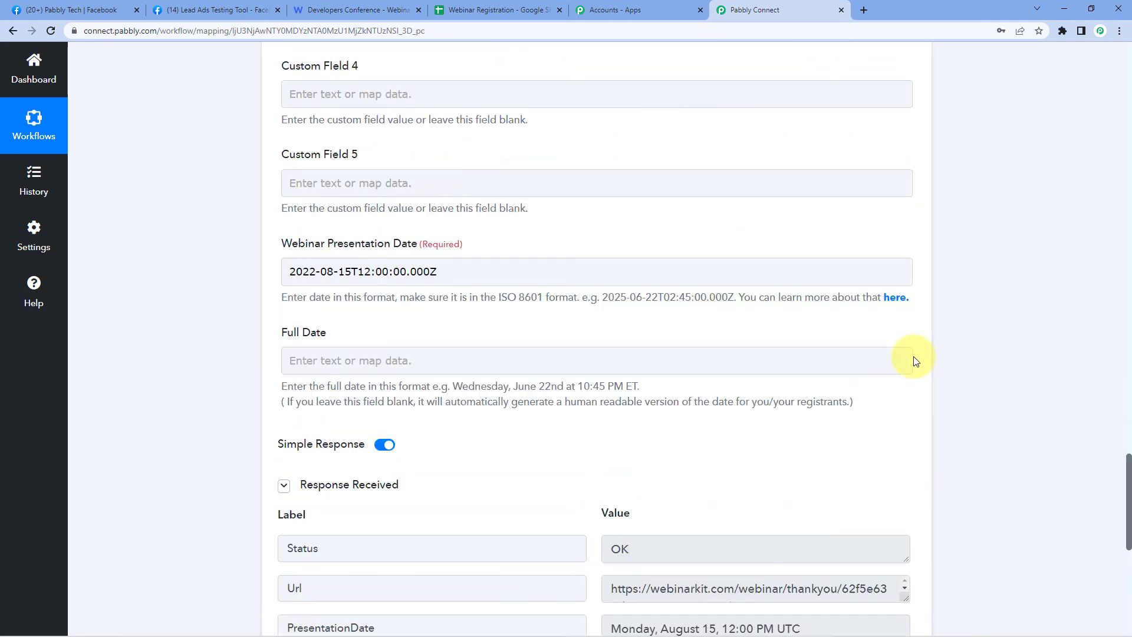
pyautogui.scroll(15, 916, 361)
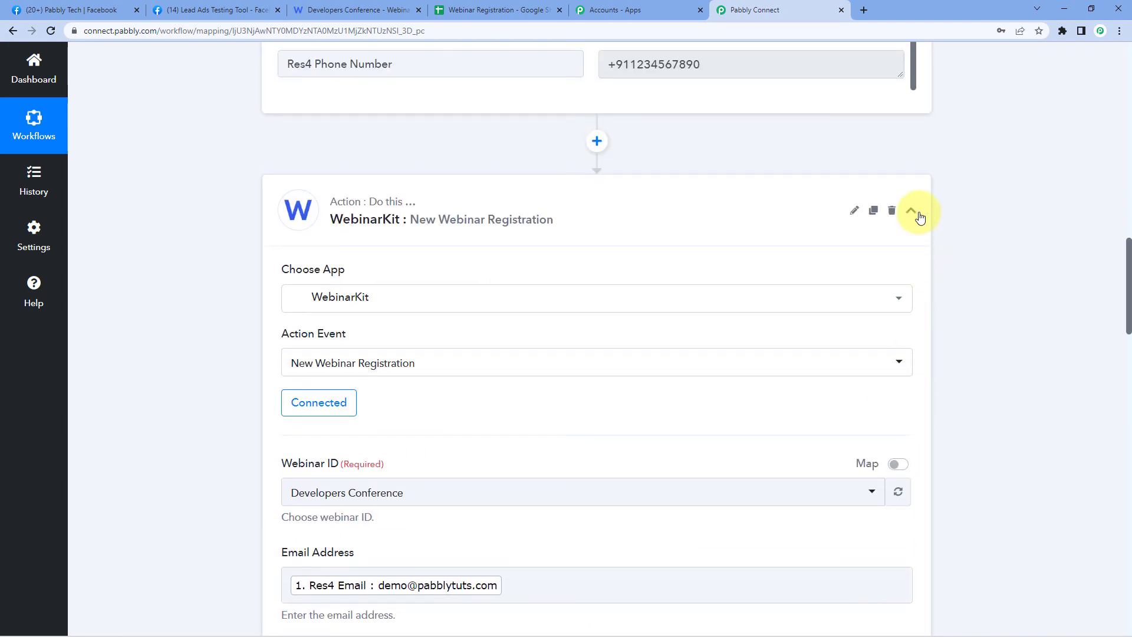
pyautogui.scroll(20, 918, 216)
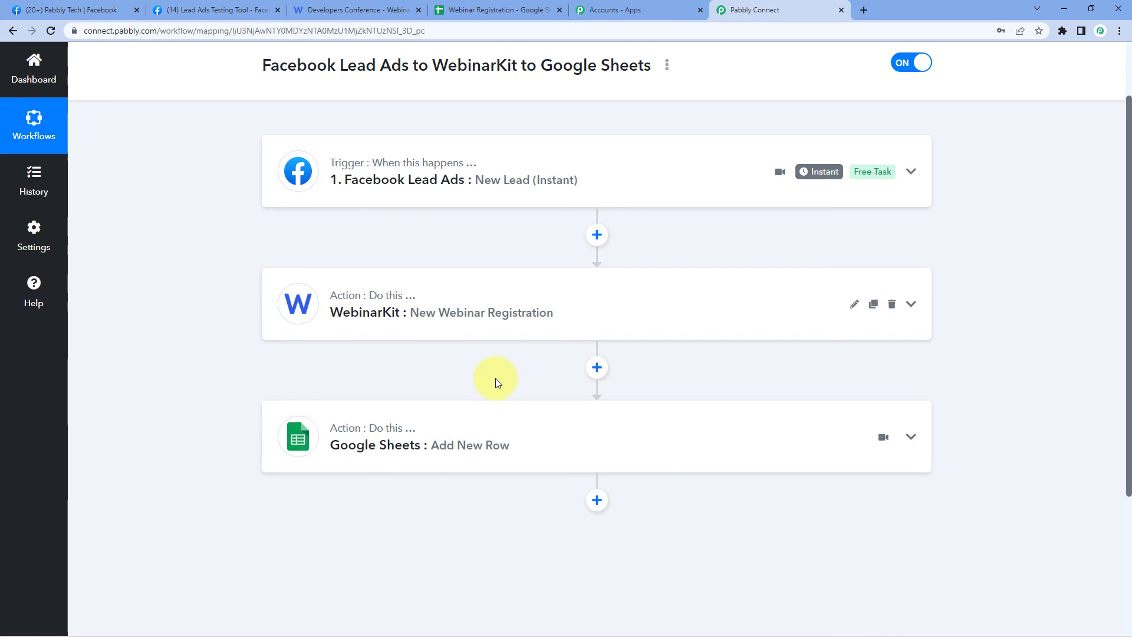
pyautogui.scroll(2, 557, 341)
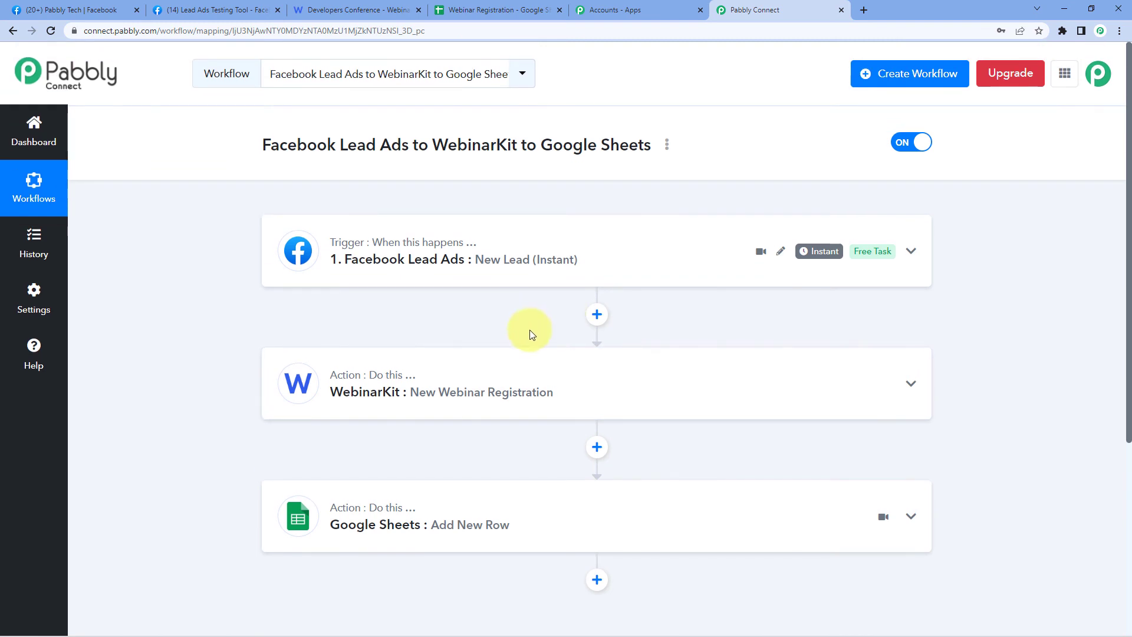